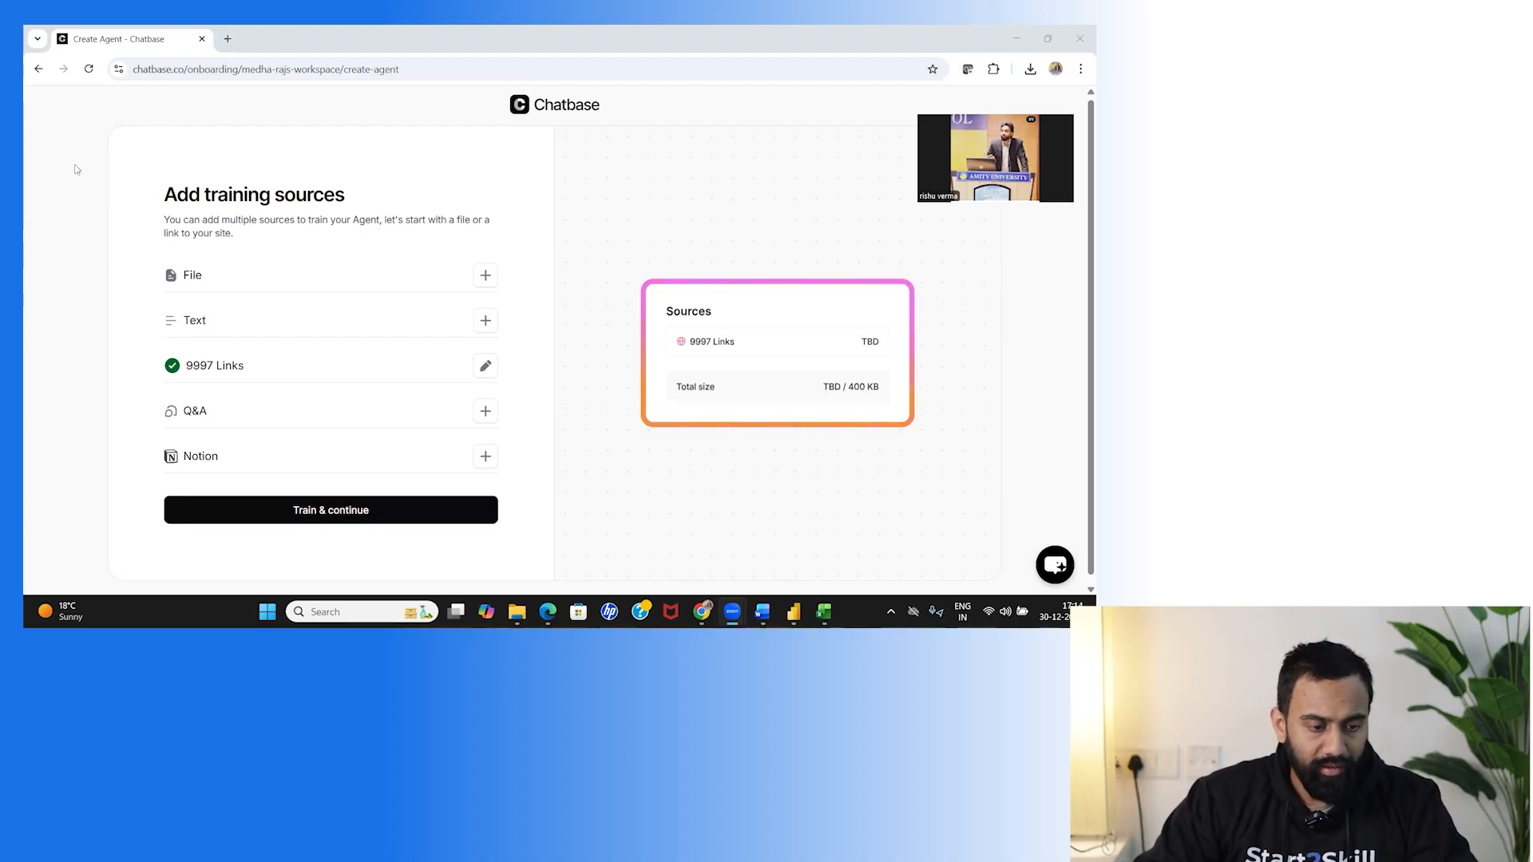
# Review the crawled timesofindia.indiatimes.com source (9997 links) and start a new browser tab.
pyautogui.click(485, 366)
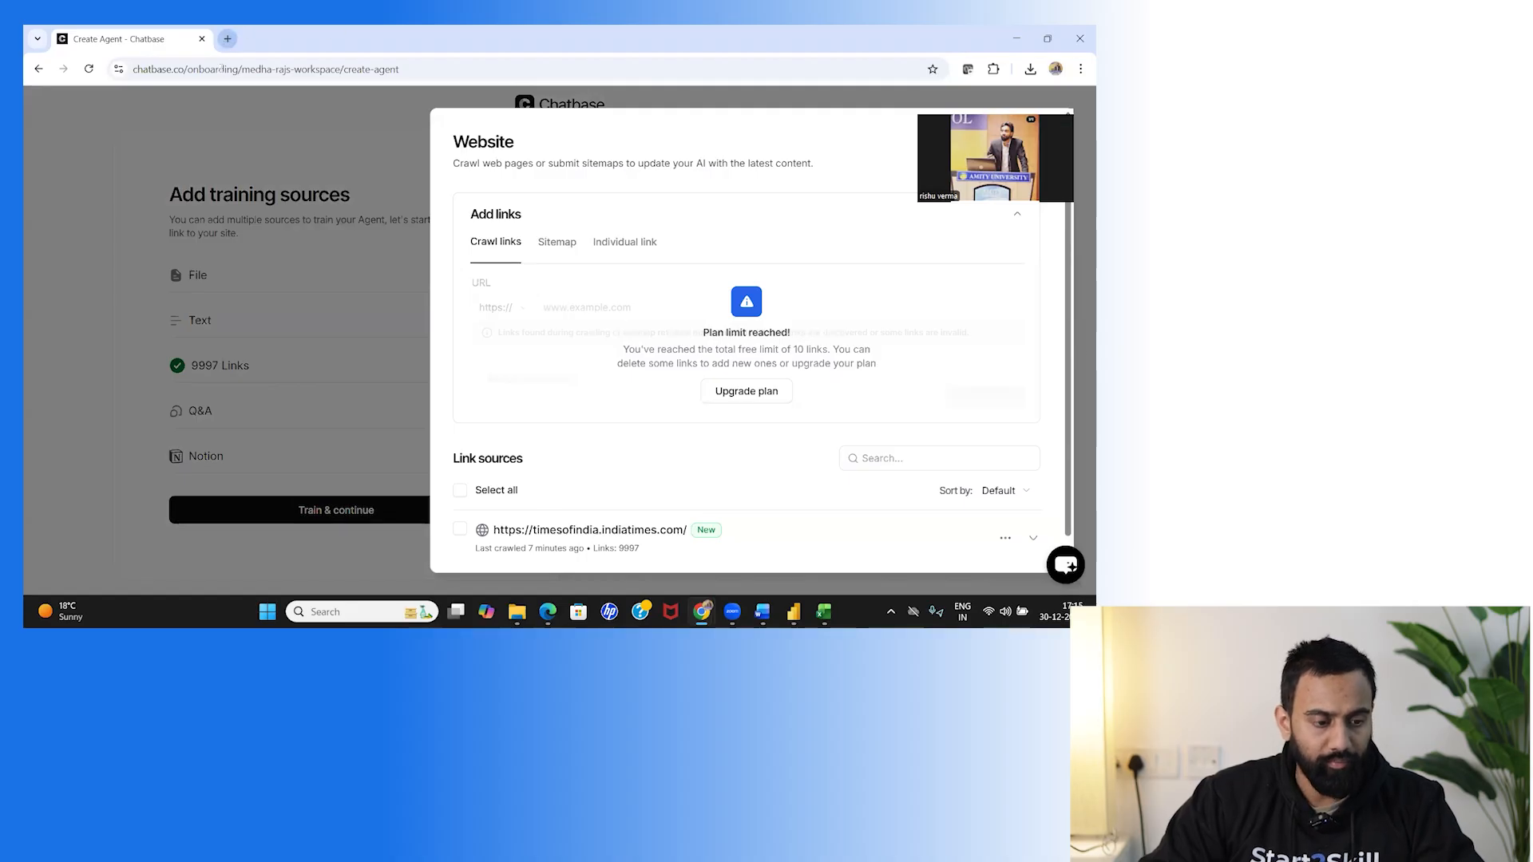
pyautogui.click(228, 39)
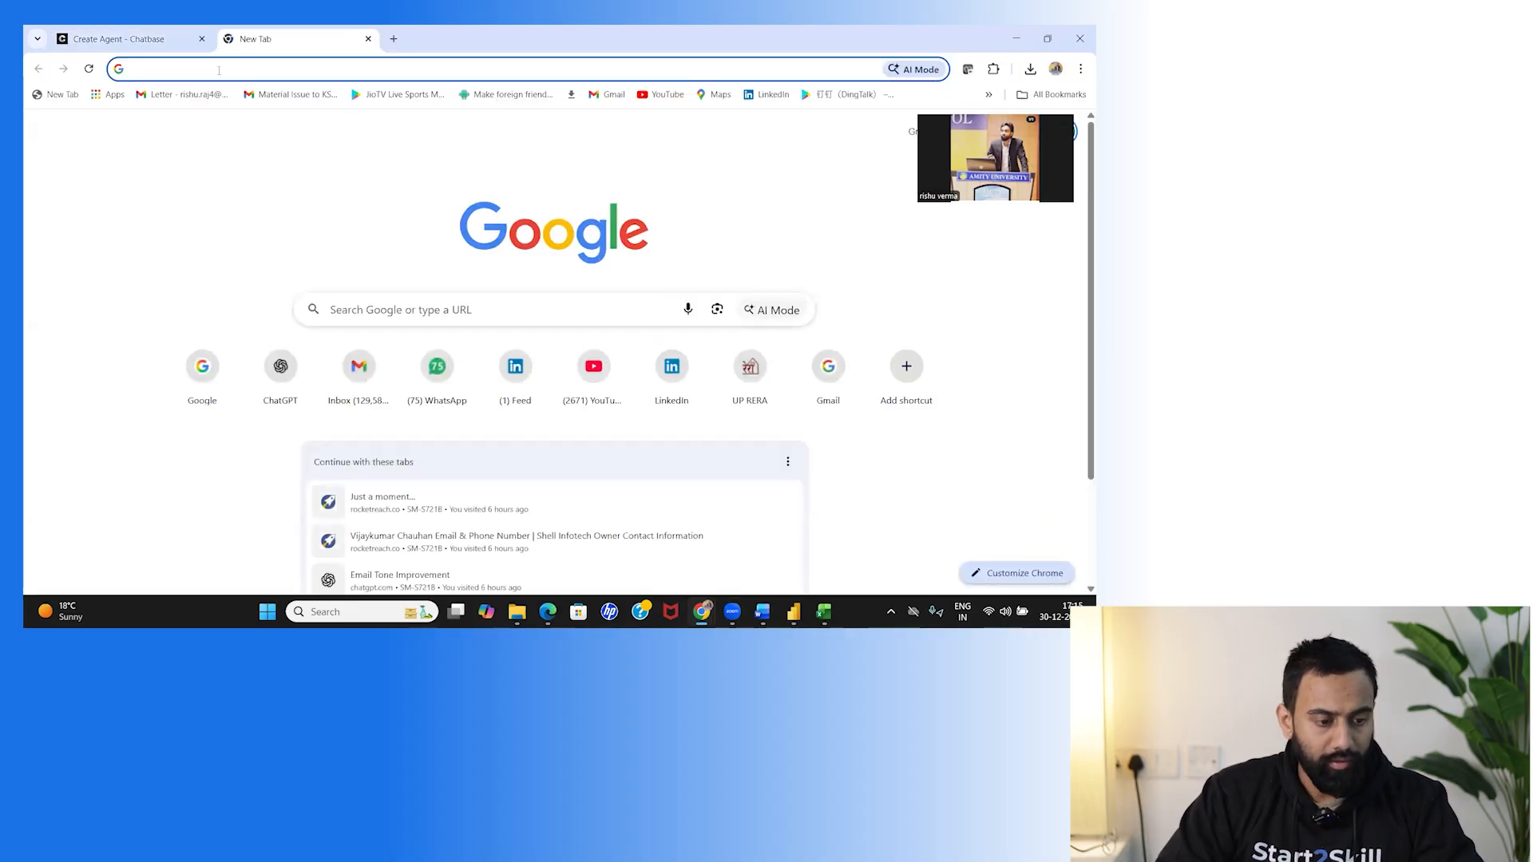
# Search Google for 'time of india', open the Times of India homepage, and return to Chatbase.
pyautogui.write('google.com')
pyautogui.press('Return')
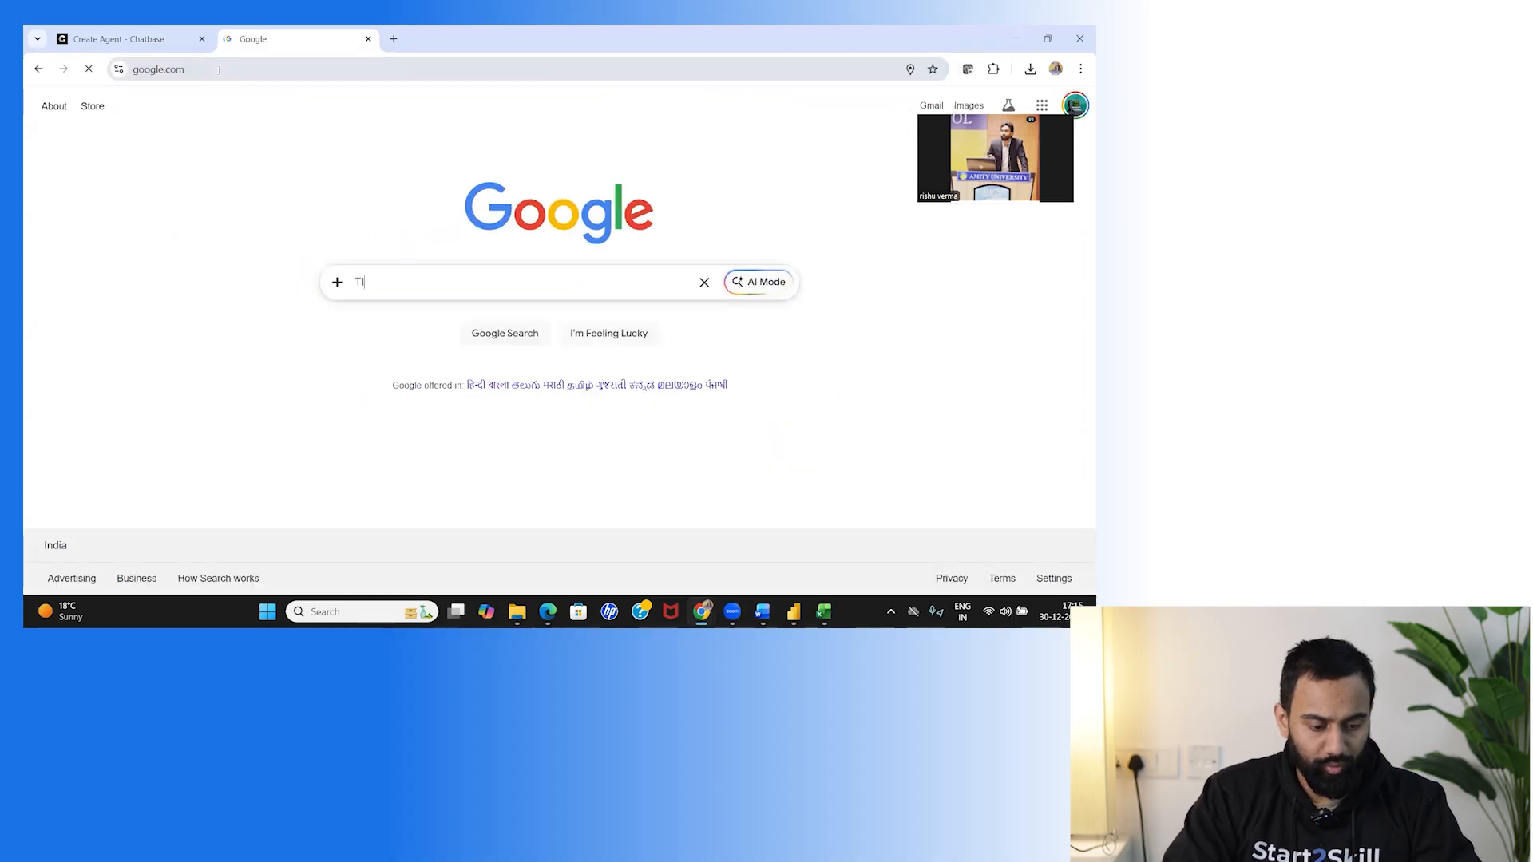
pyautogui.write('TIME O')
pyautogui.press('Down')
pyautogui.press('Return')
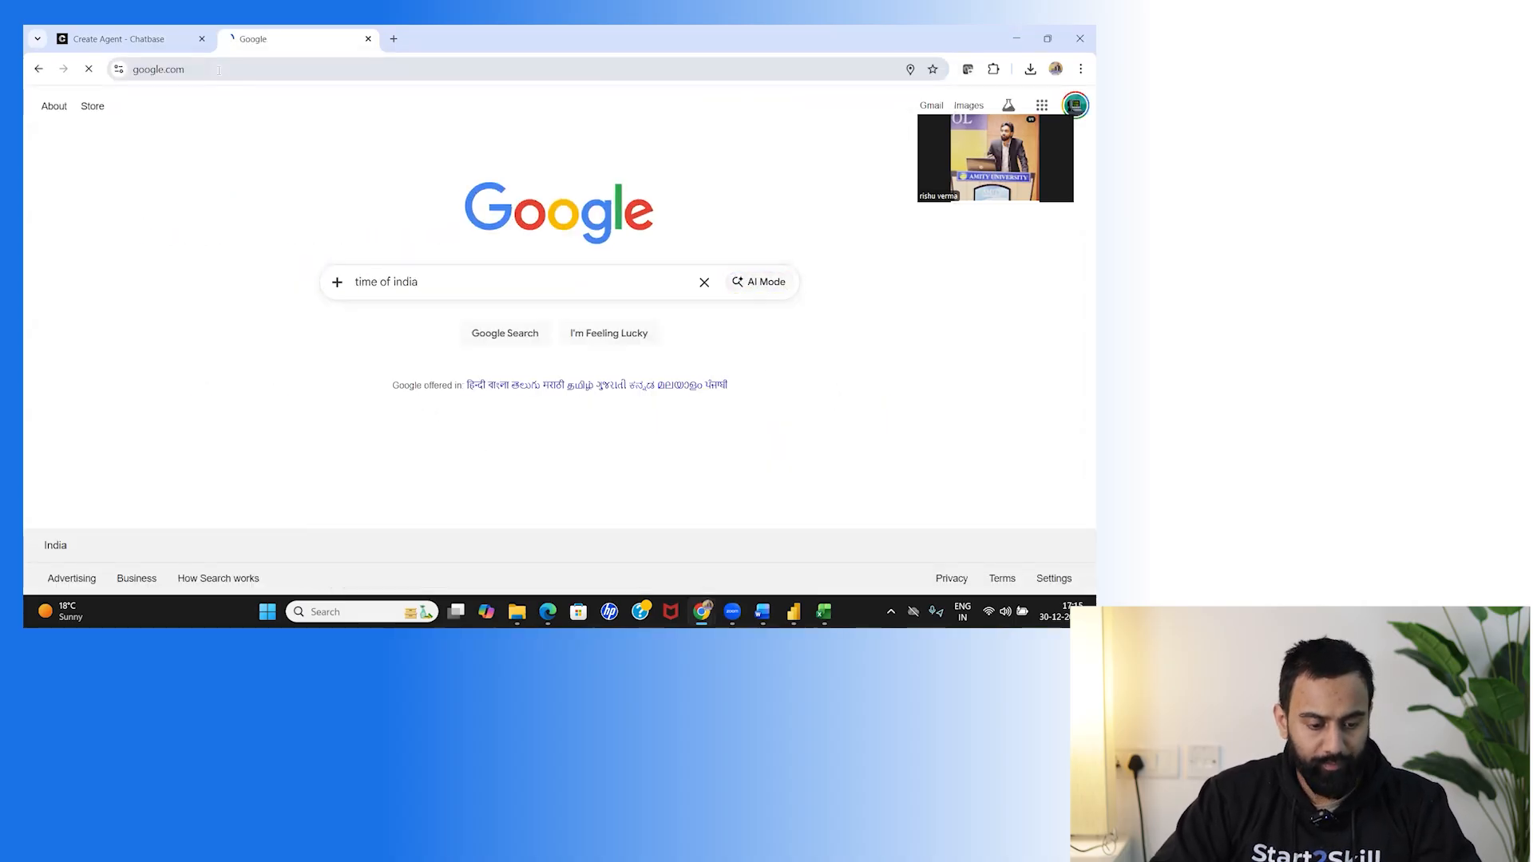
pyautogui.click(230, 246)
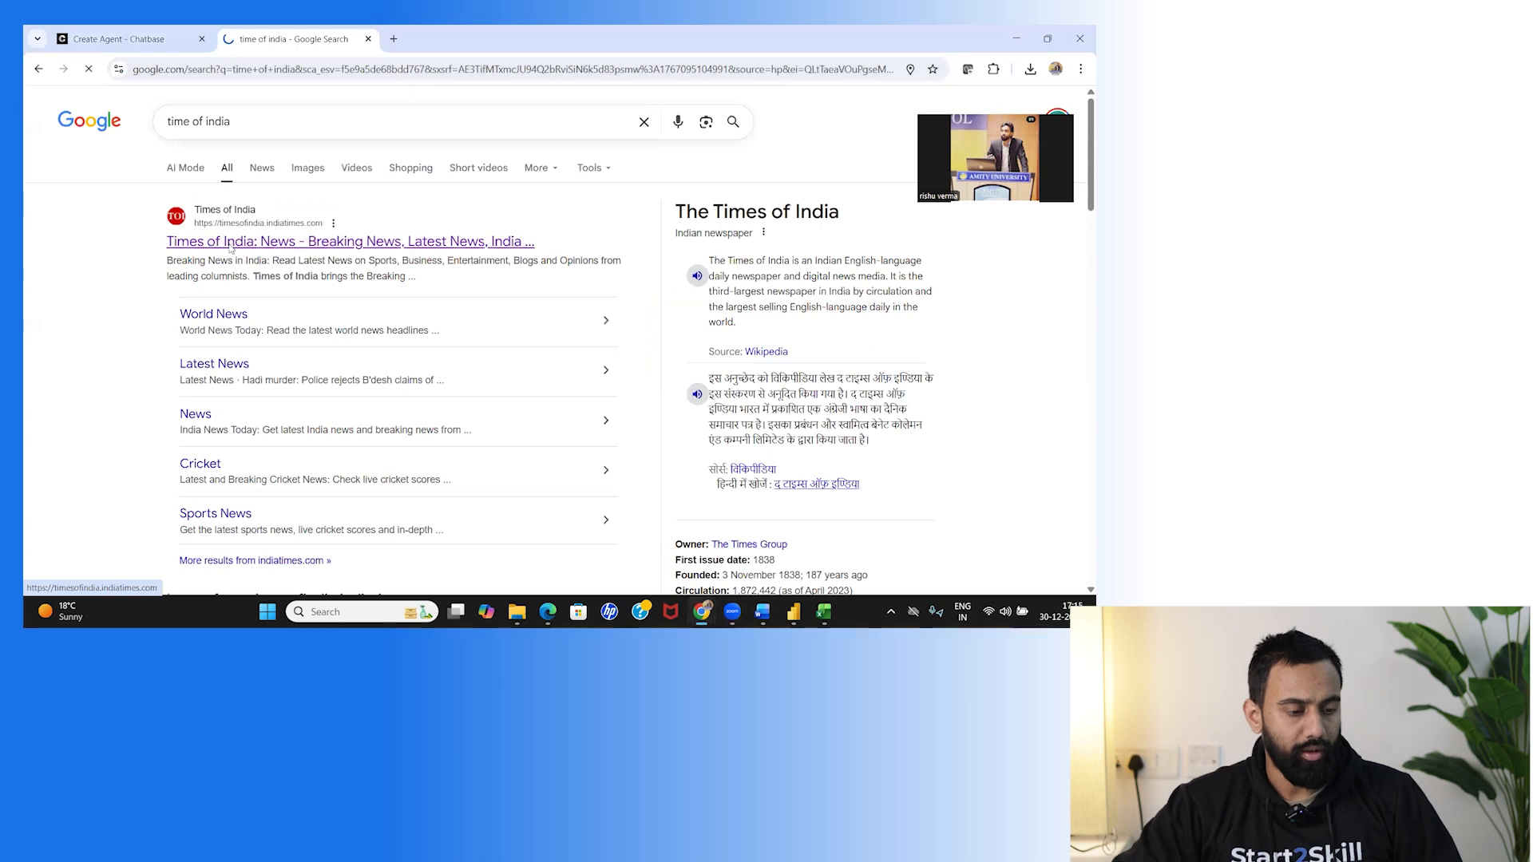
pyautogui.click(262, 70)
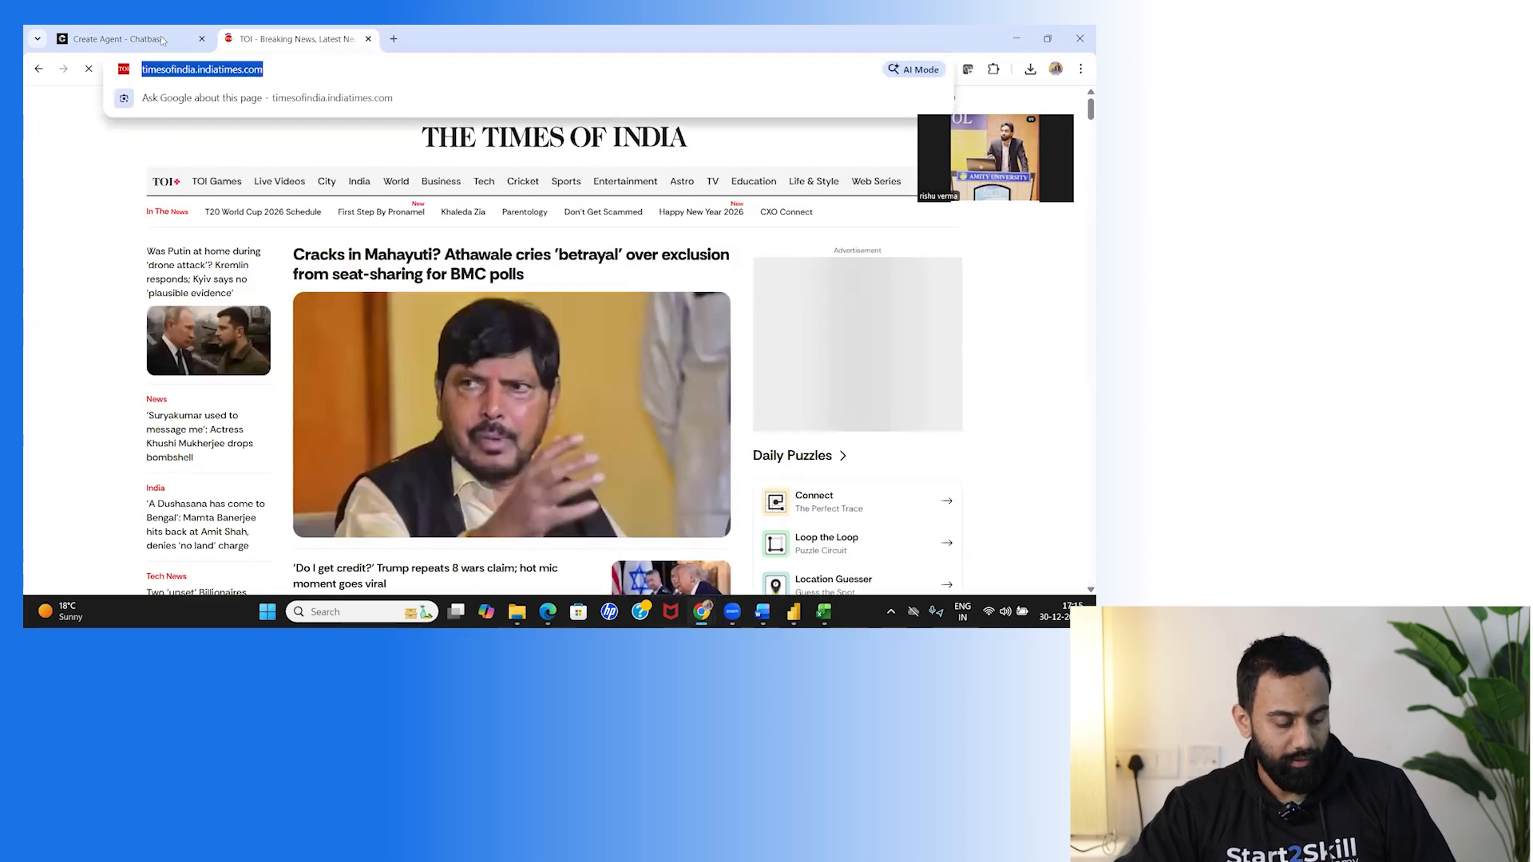
pyautogui.click(103, 29)
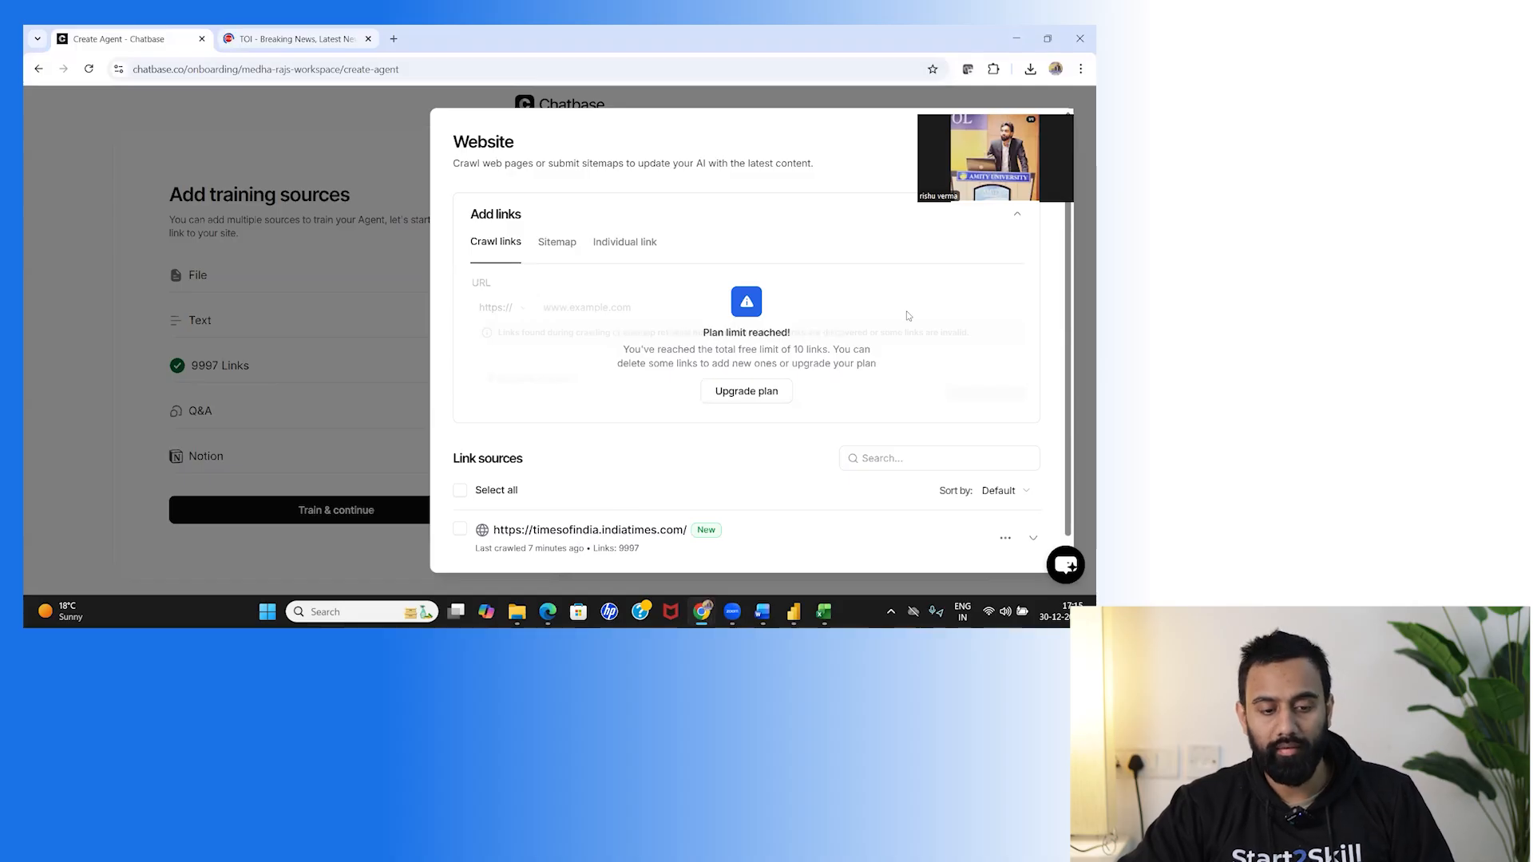
# Upload Dummy Health Report.PDF from the Desktop Chatbot-GenAI folder as a file source.
pyautogui.moveTo(589, 126); pyautogui.dragTo(448, 108)
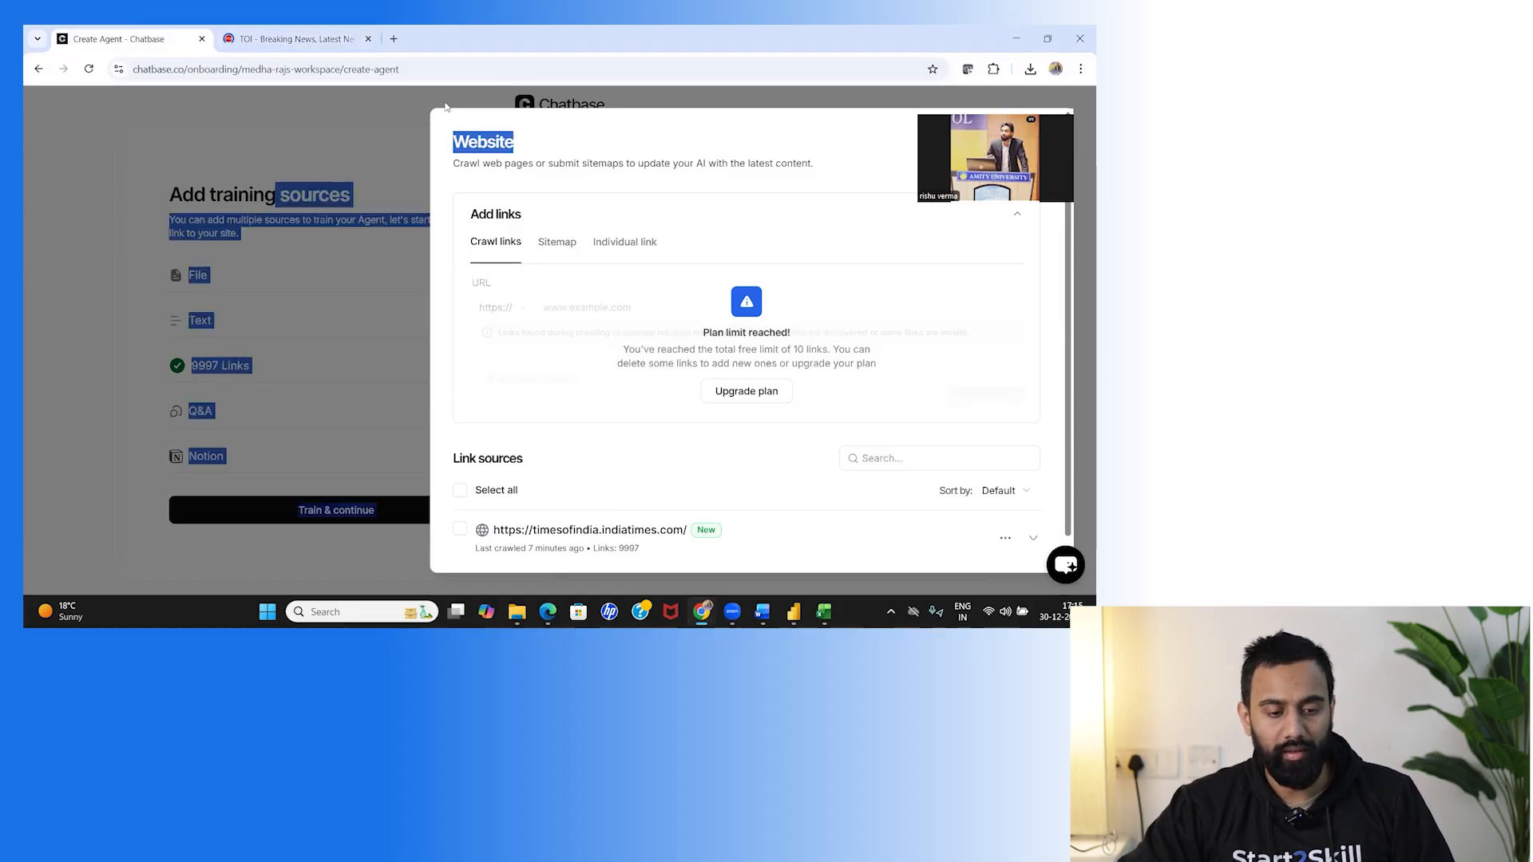
pyautogui.click(420, 97)
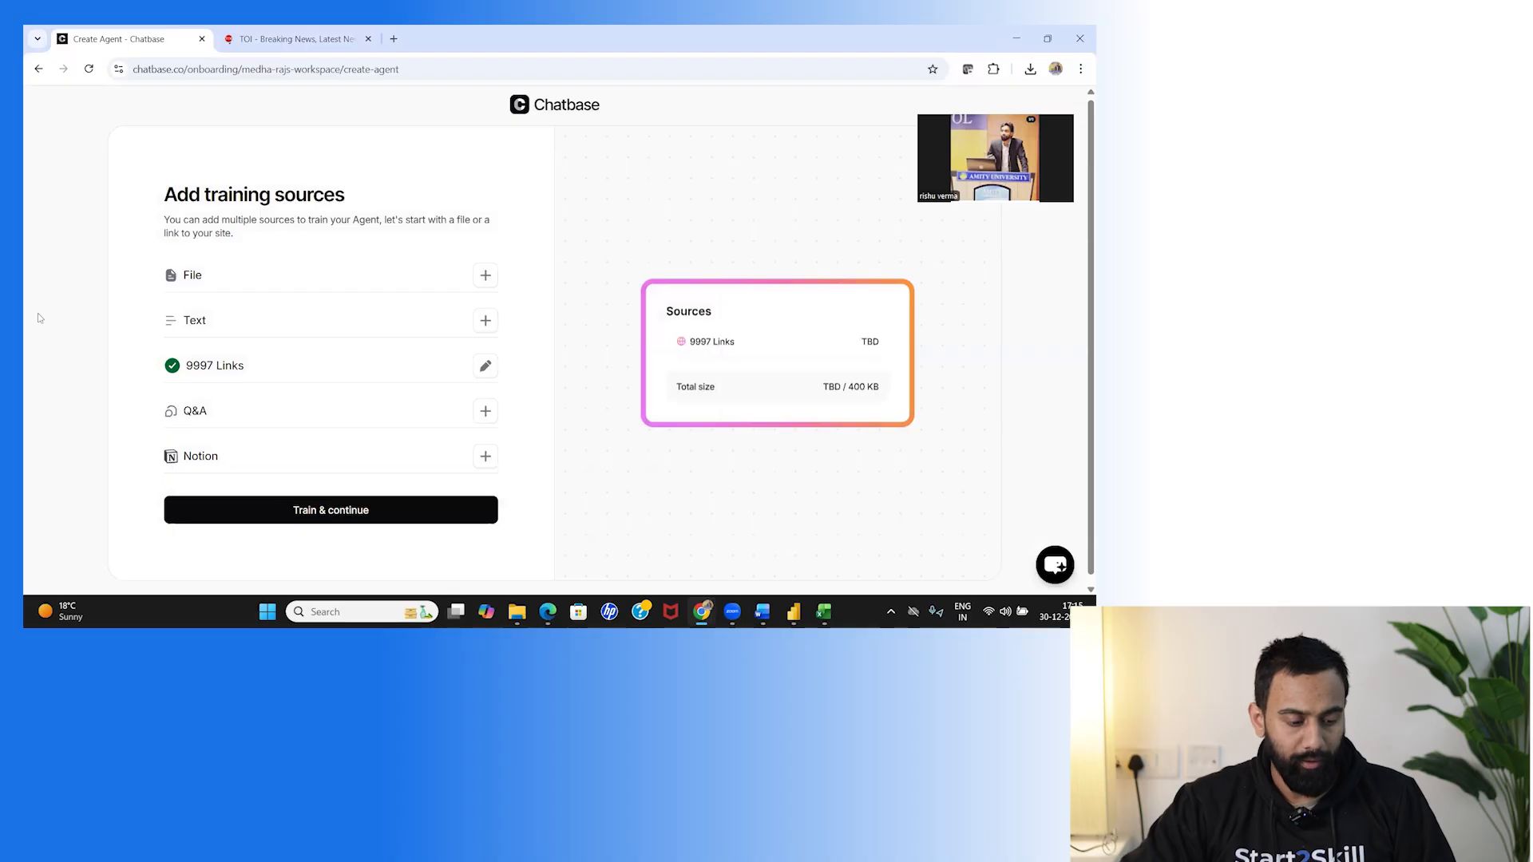
pyautogui.click(486, 275)
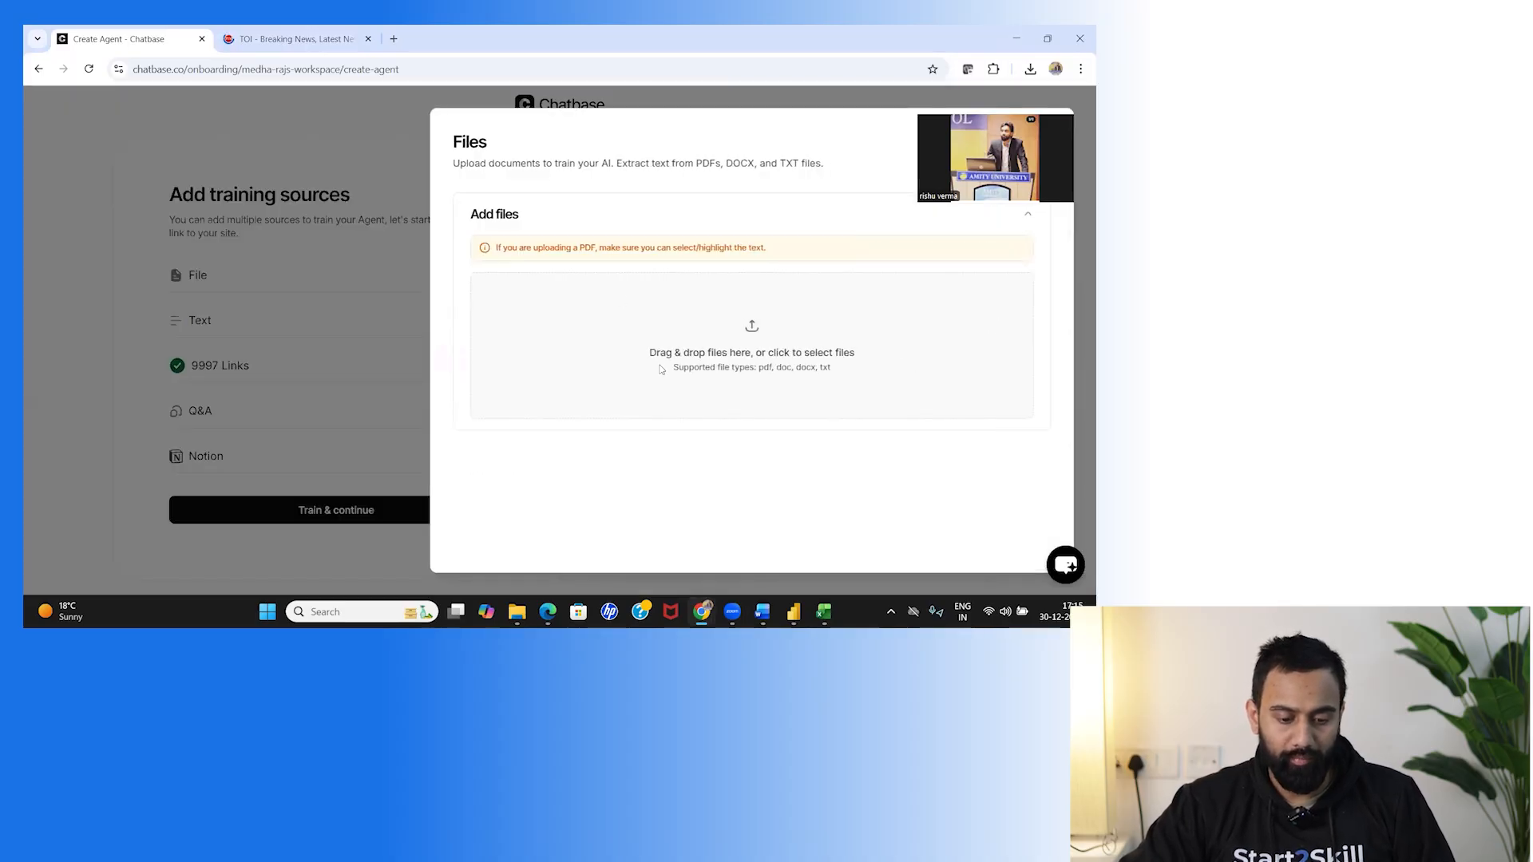
pyautogui.click(752, 326)
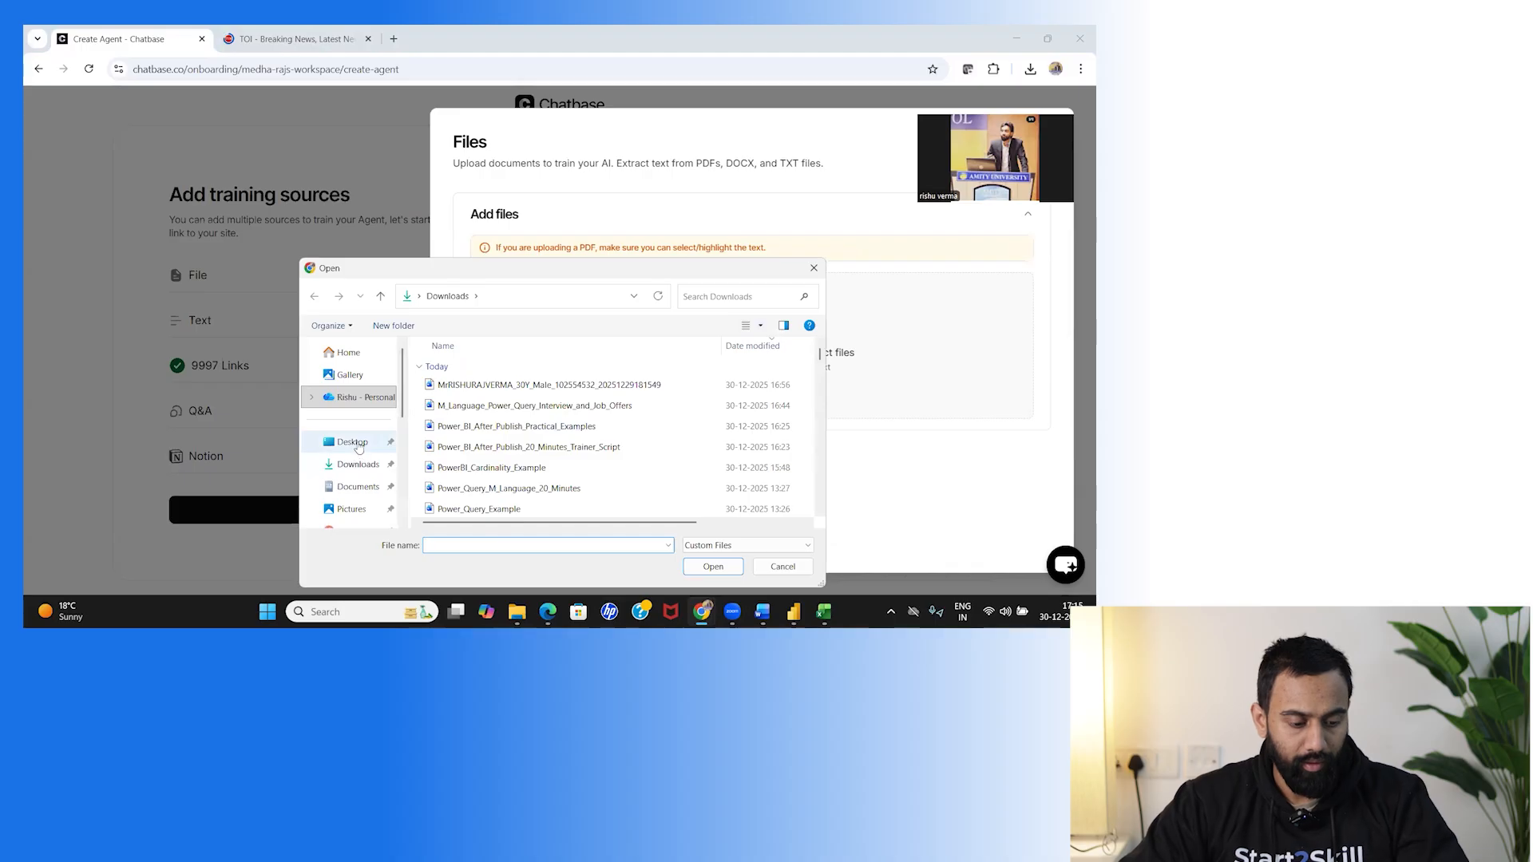
pyautogui.click(356, 445)
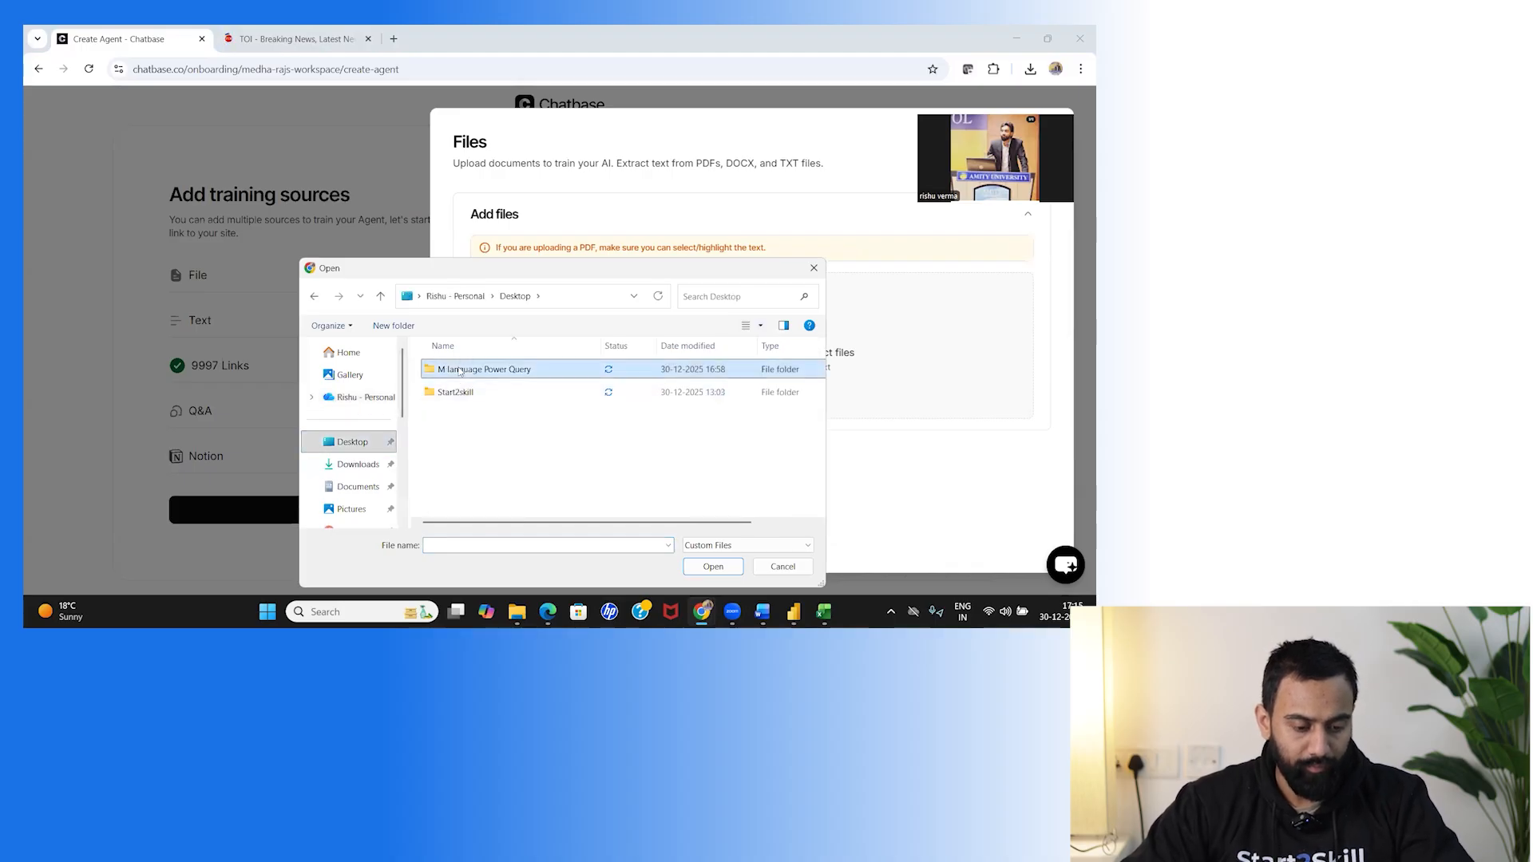
pyautogui.doubleClick(468, 374)
pyautogui.doubleClick(468, 372)
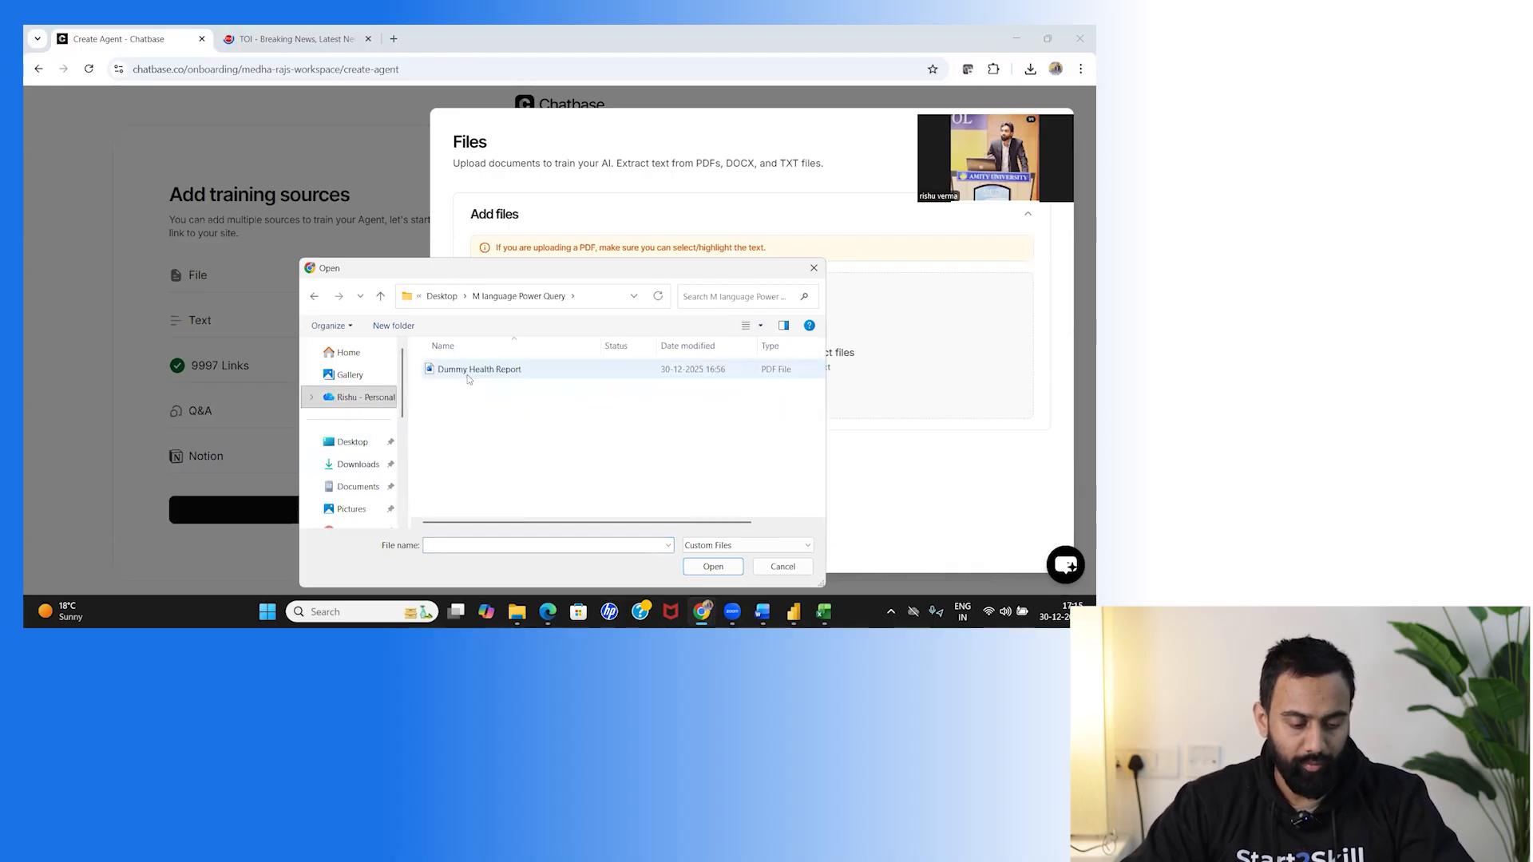
pyautogui.click(471, 373)
pyautogui.press('Return')
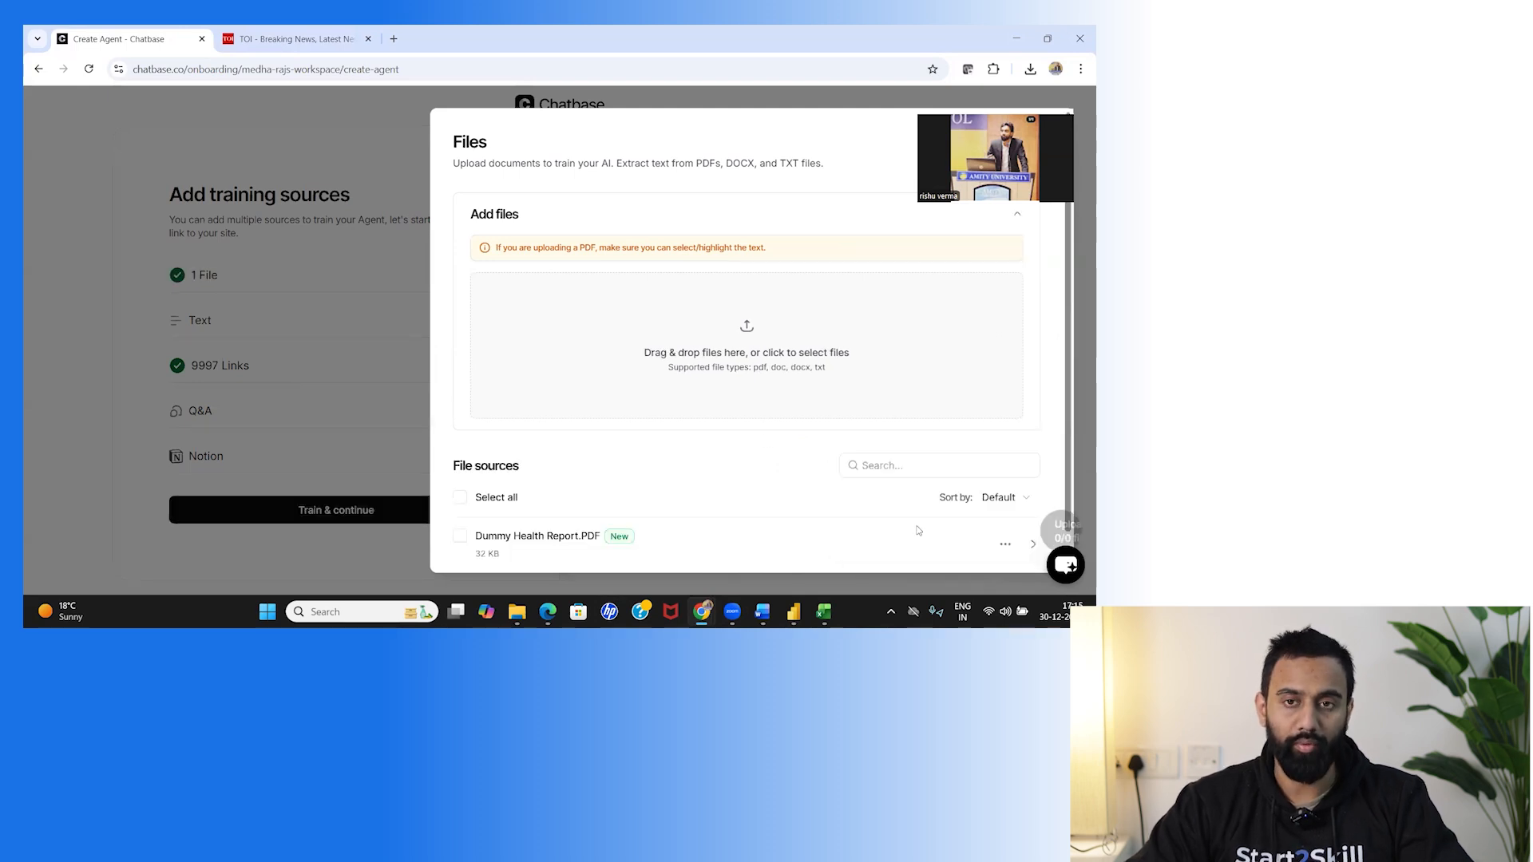
# Review the uploaded 32 KB health report entry in the Files panel, then close it.
pyautogui.scroll(-1, 445, 522)
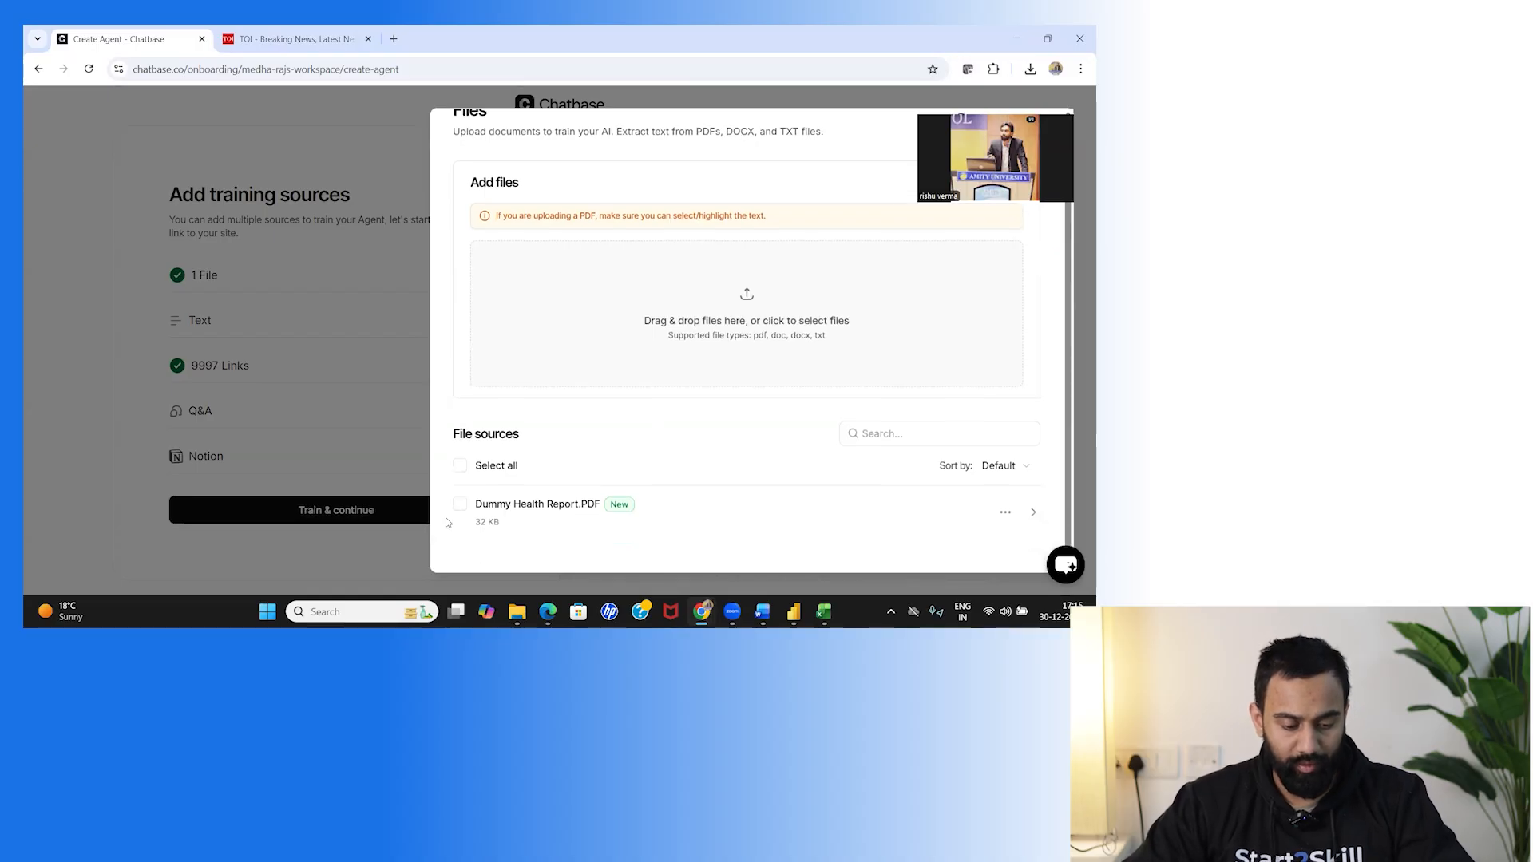
pyautogui.click(460, 509)
pyautogui.scroll(-2, 684, 492)
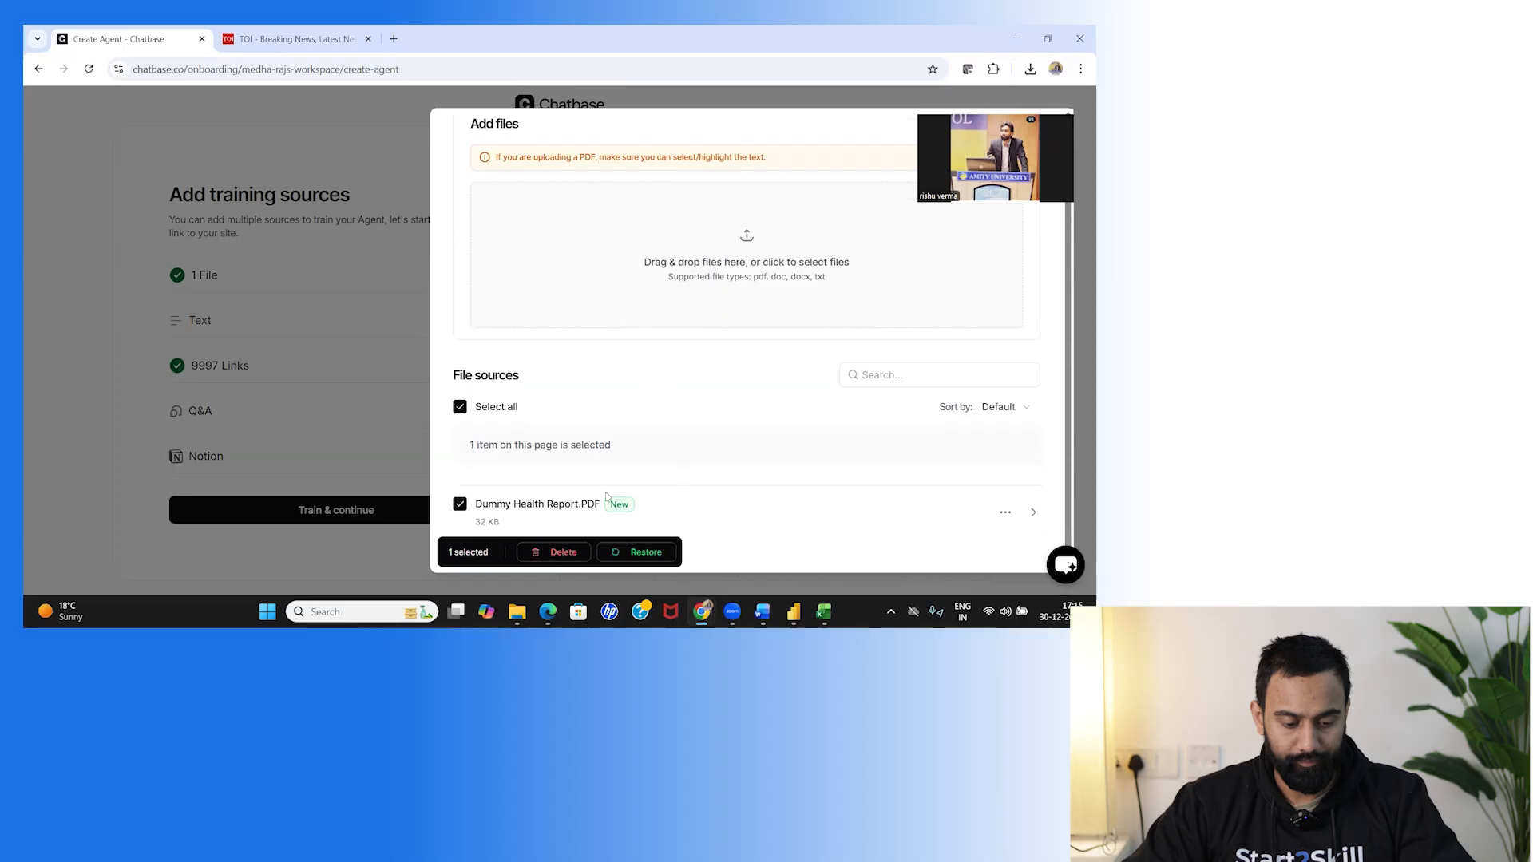
pyautogui.click(460, 504)
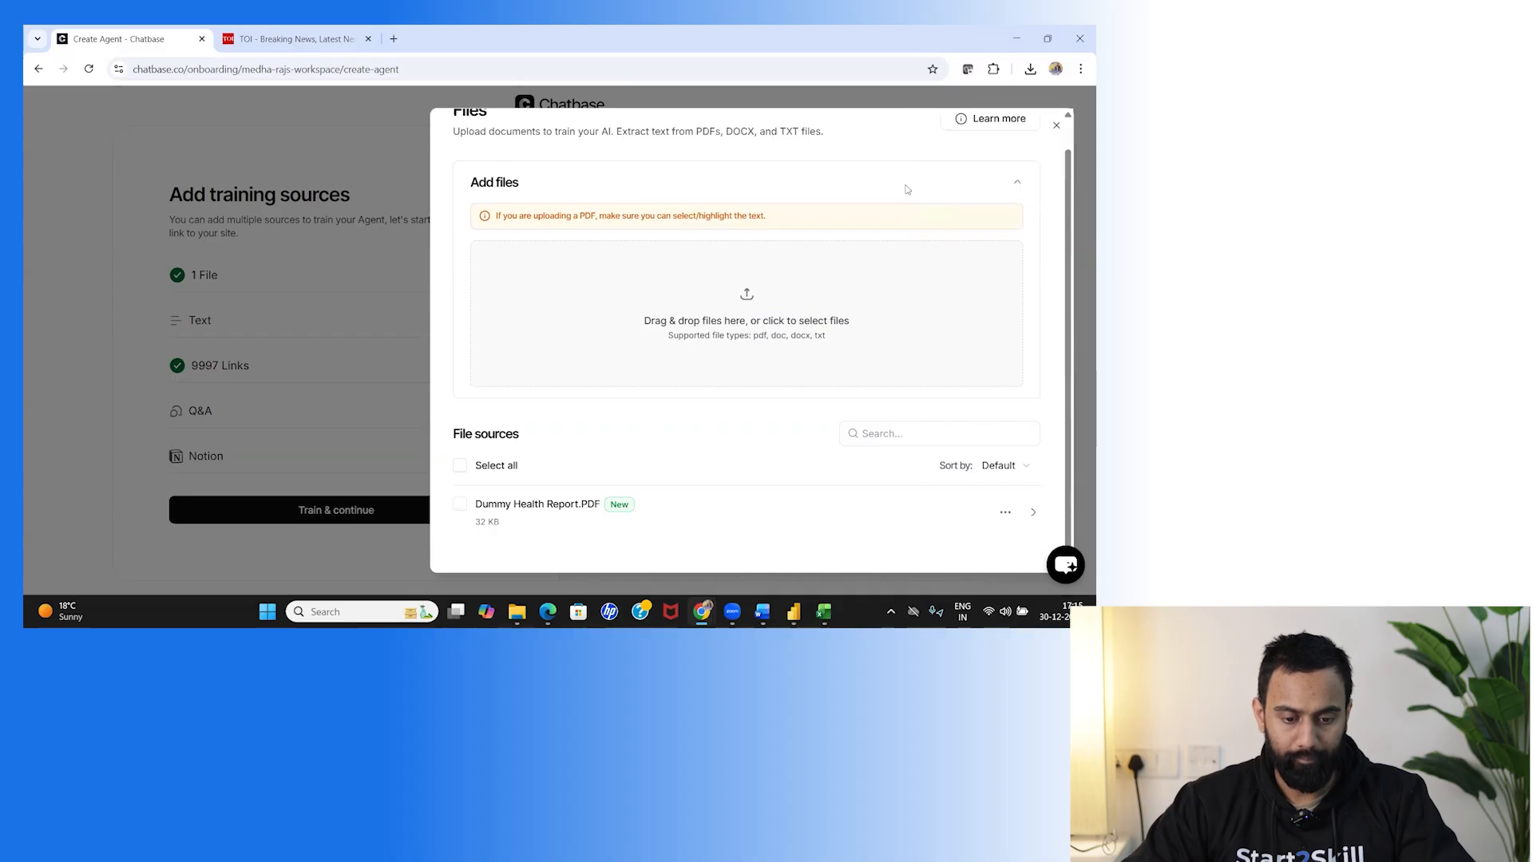
pyautogui.scroll(1, 849, 489)
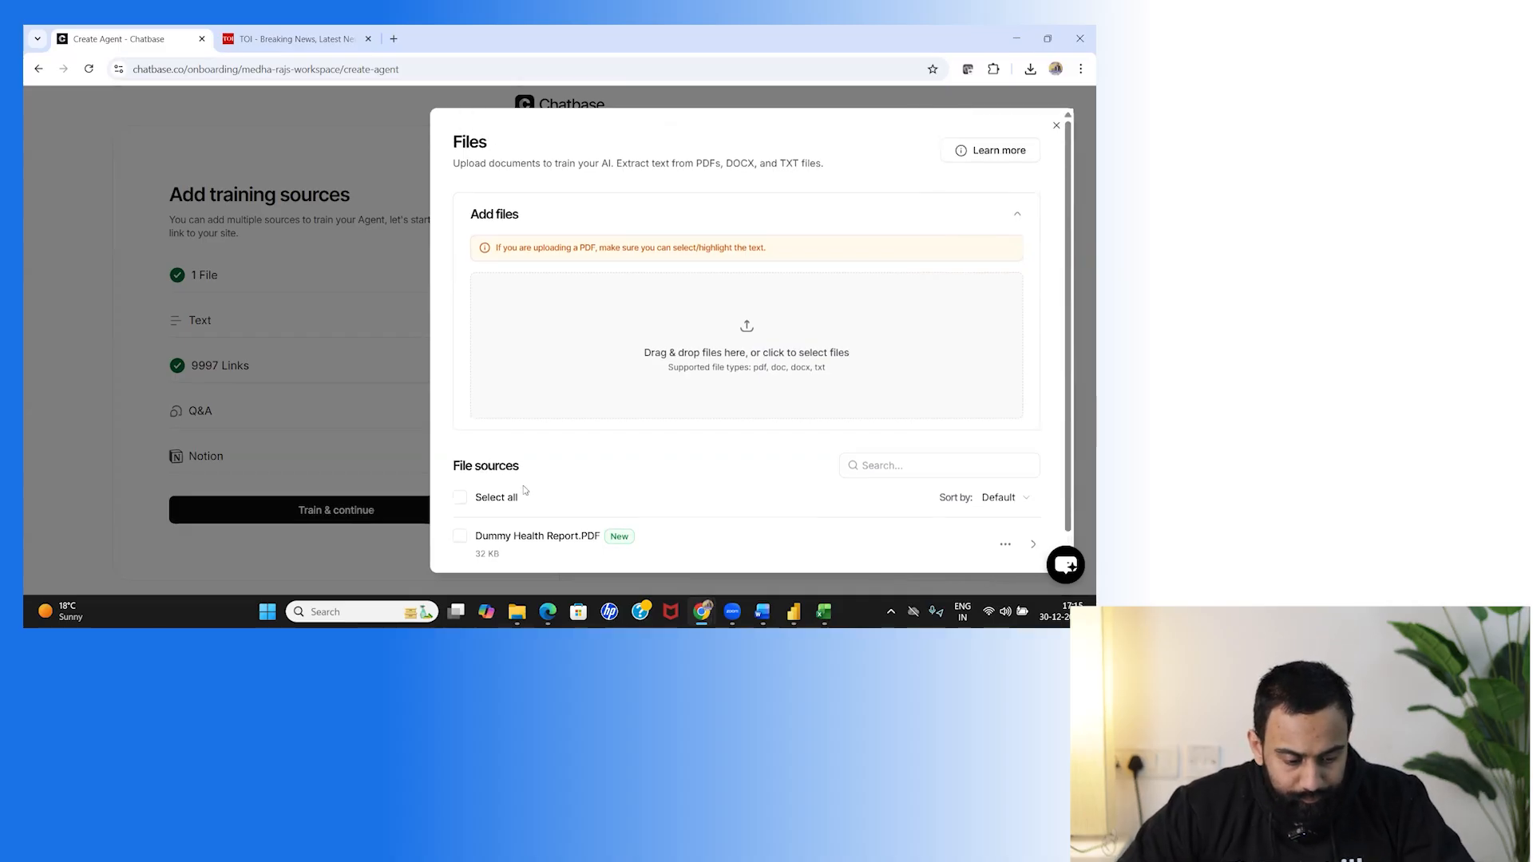
pyautogui.doubleClick(639, 142)
pyautogui.click(698, 184)
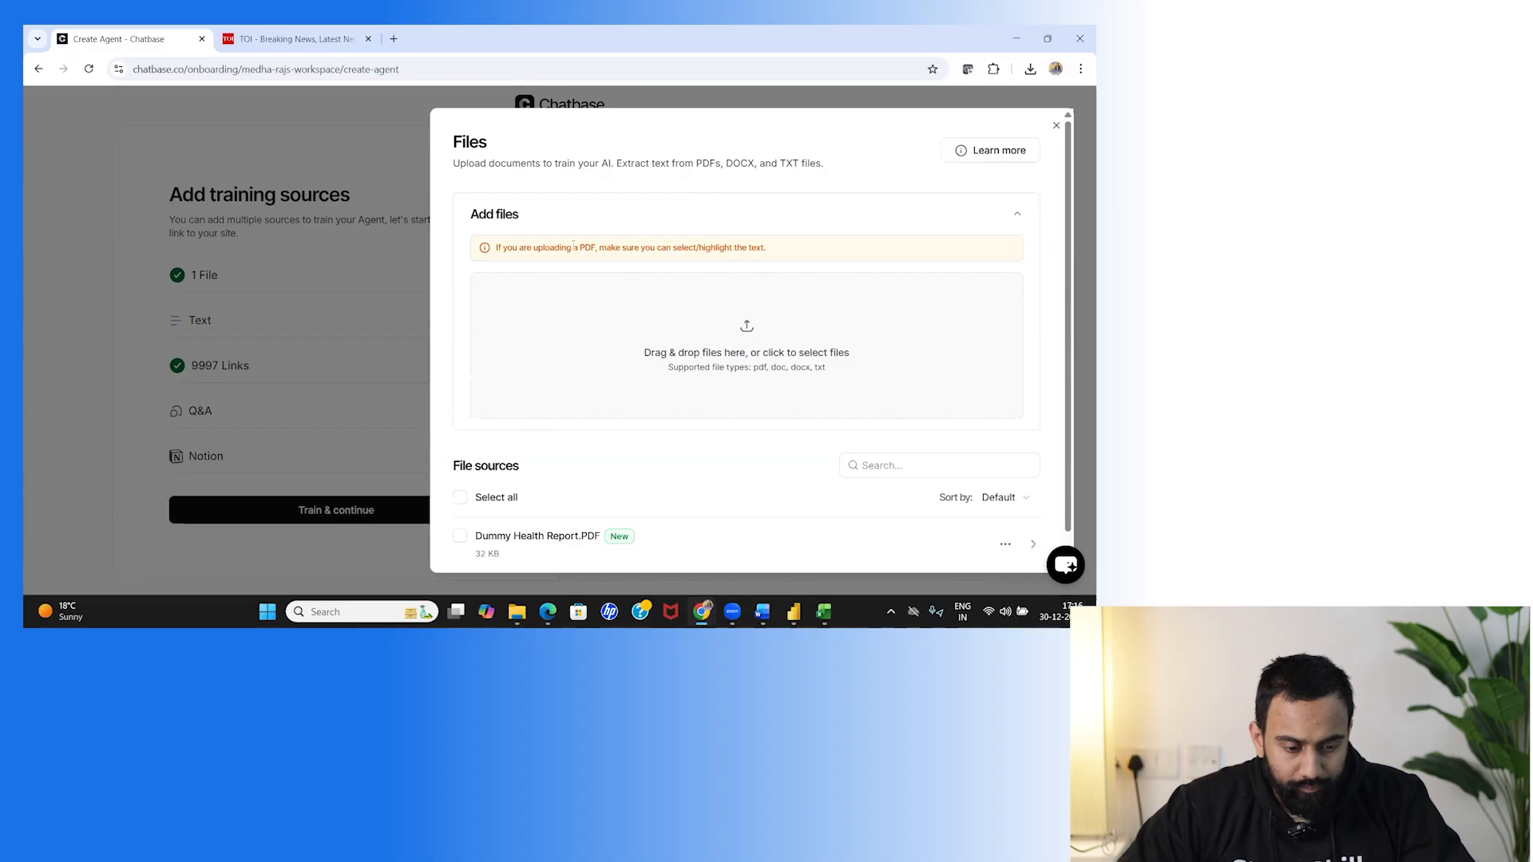
pyautogui.scroll(-1, 615, 519)
pyautogui.scroll(-1, 615, 519)
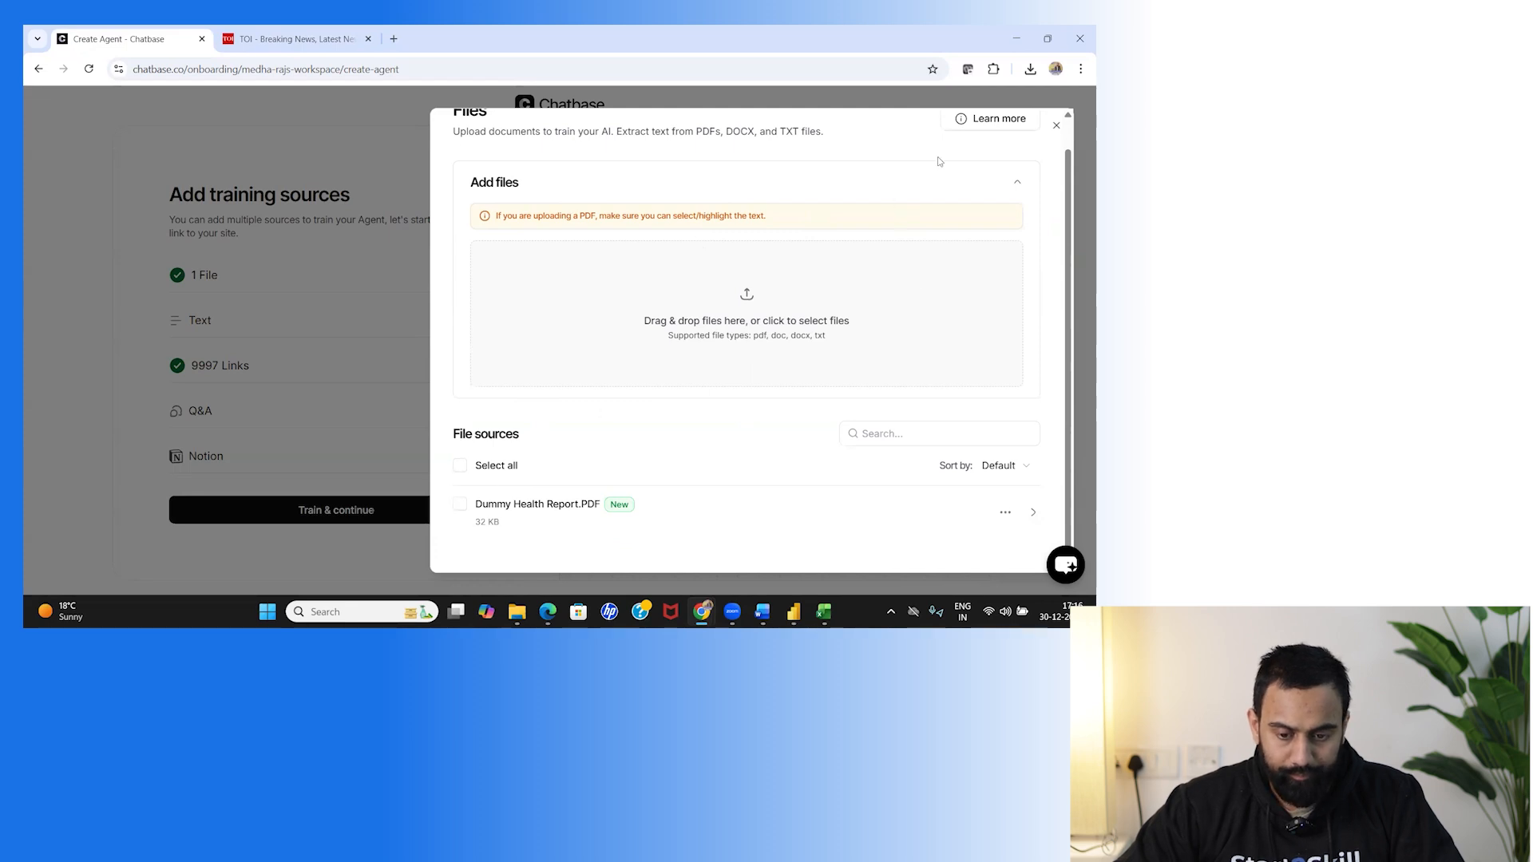
pyautogui.click(396, 347)
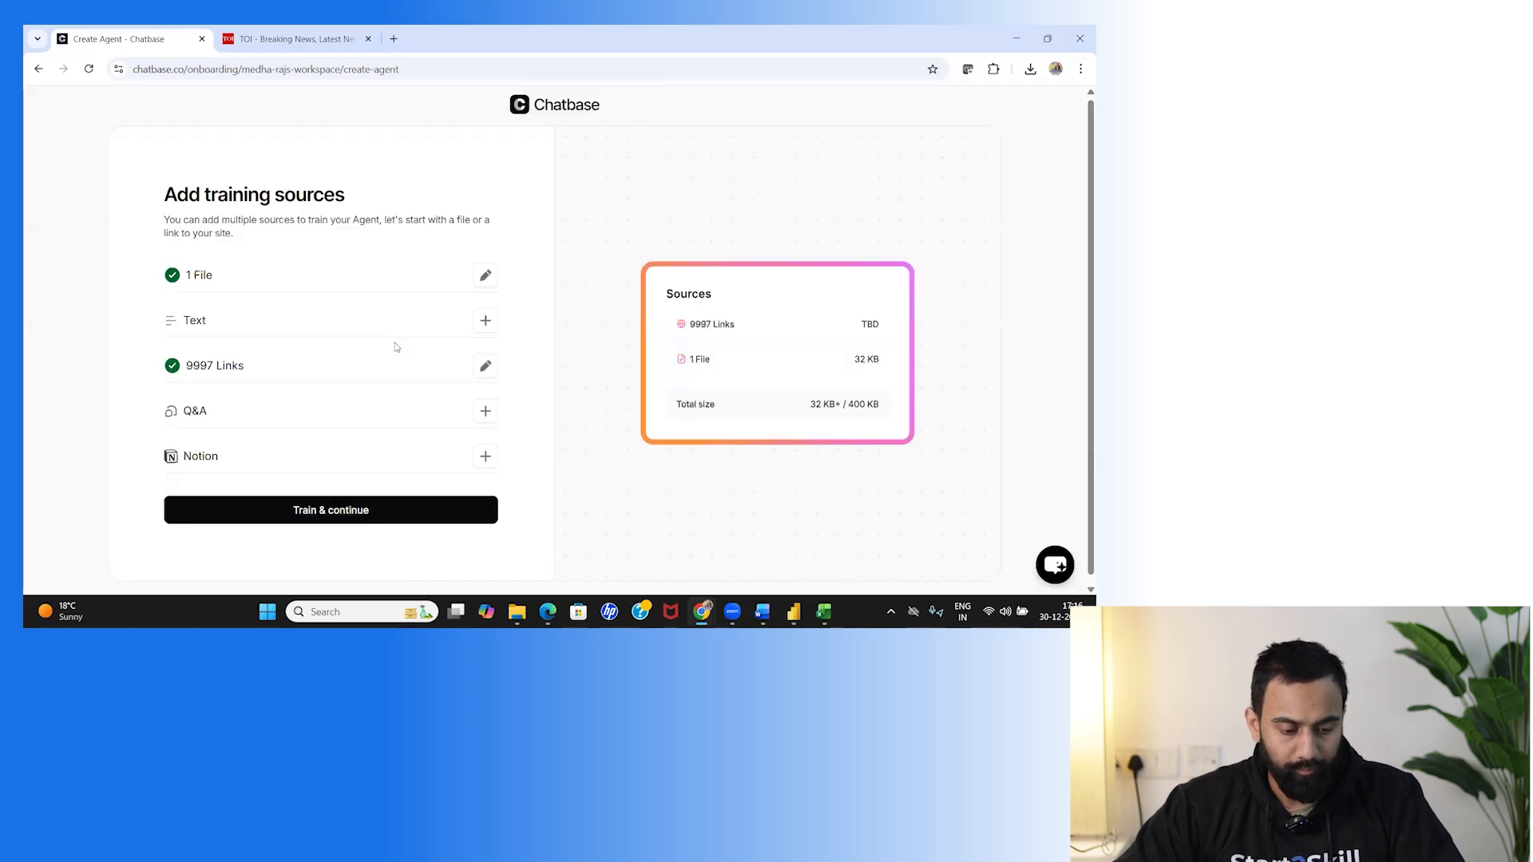
# Train the agent on the PDF, continuing with only the first 10 links under the free plan limit.
pyautogui.click(484, 277)
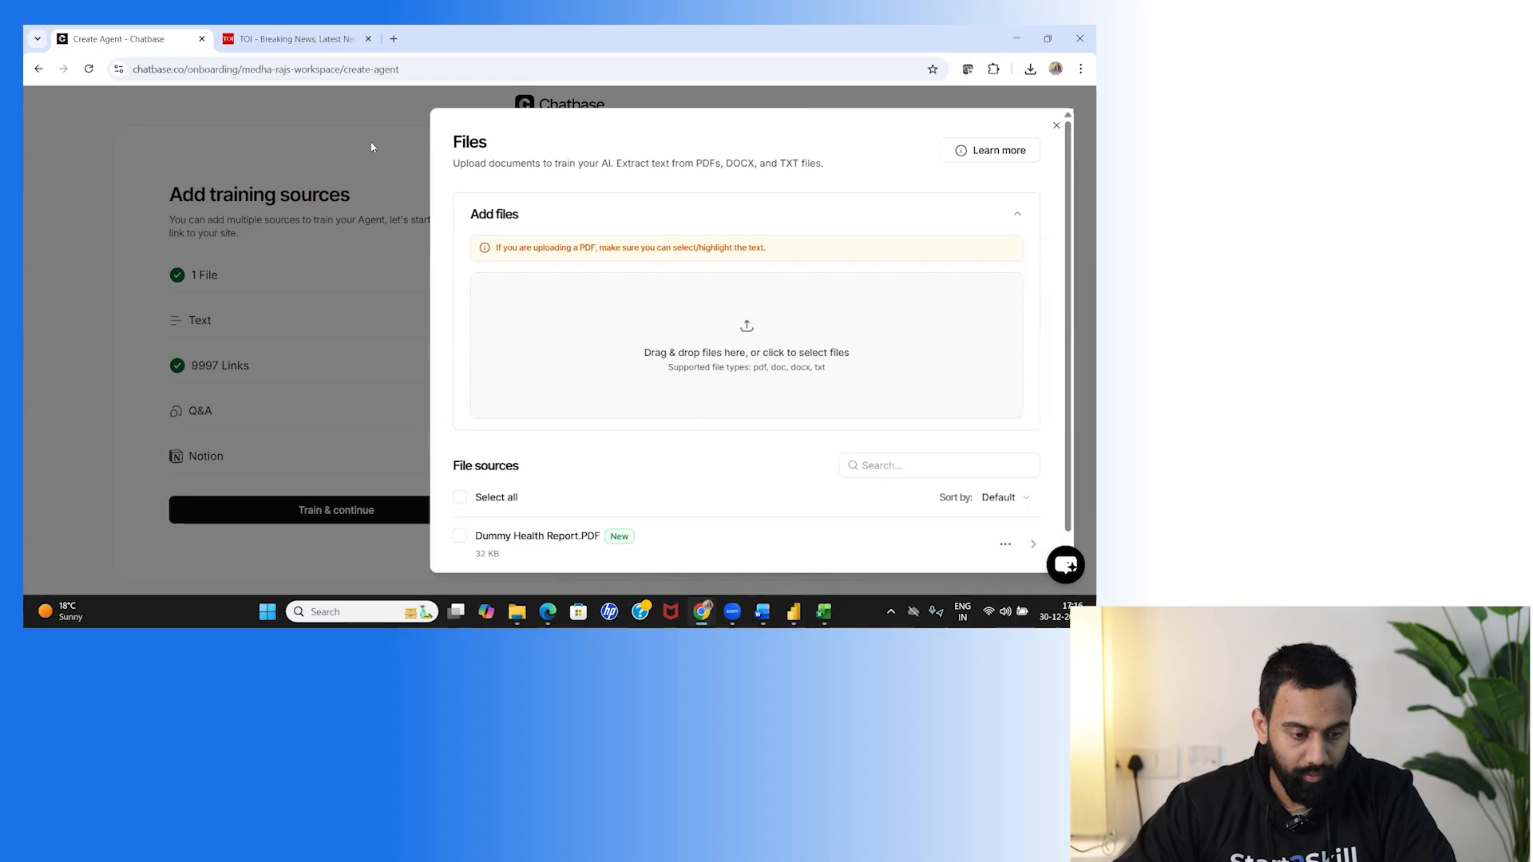
pyautogui.click(228, 369)
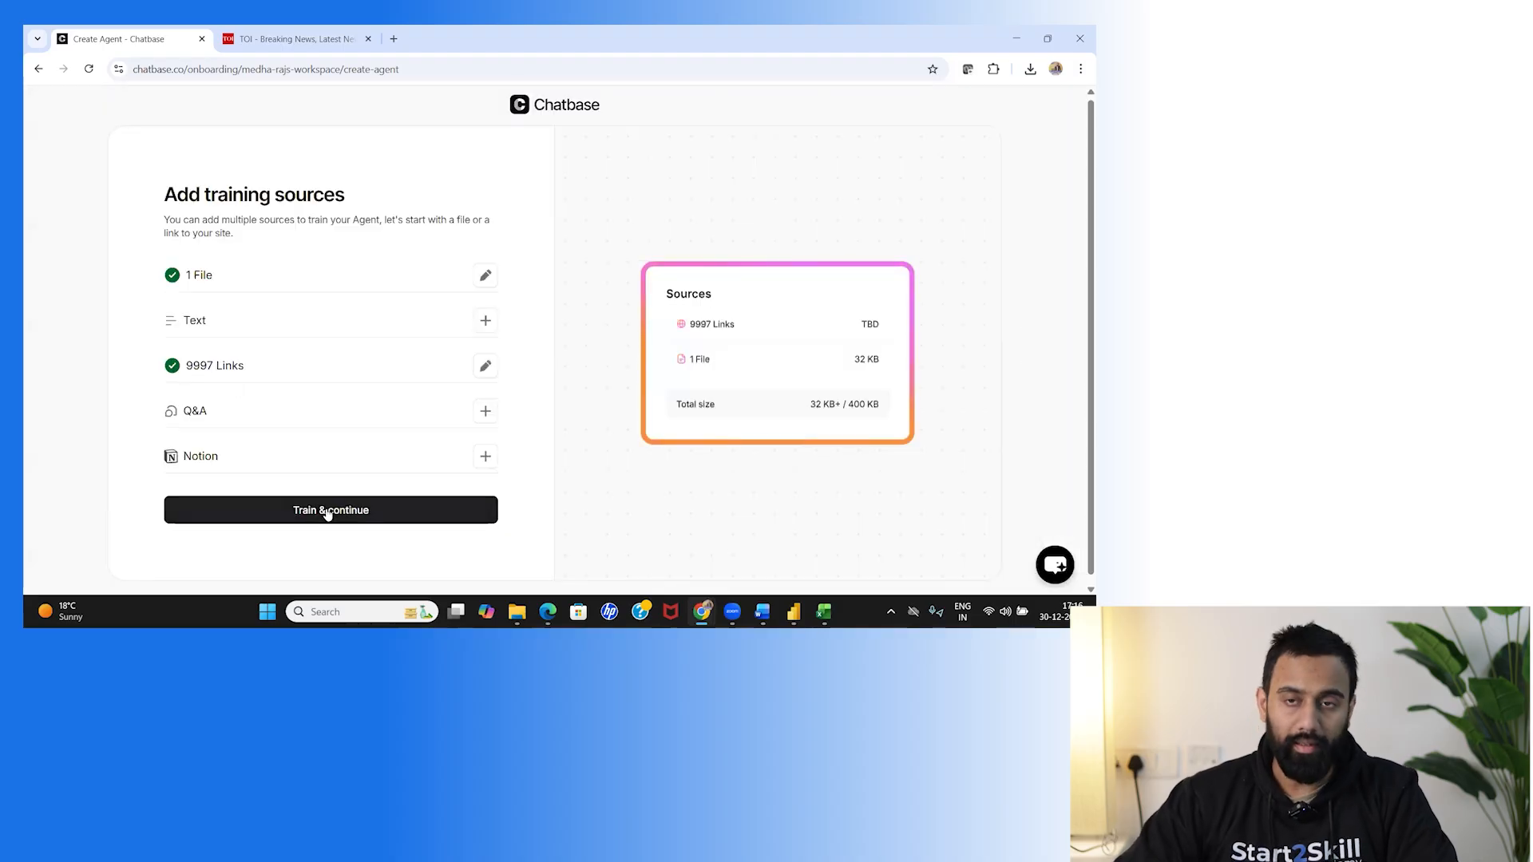
pyautogui.click(327, 511)
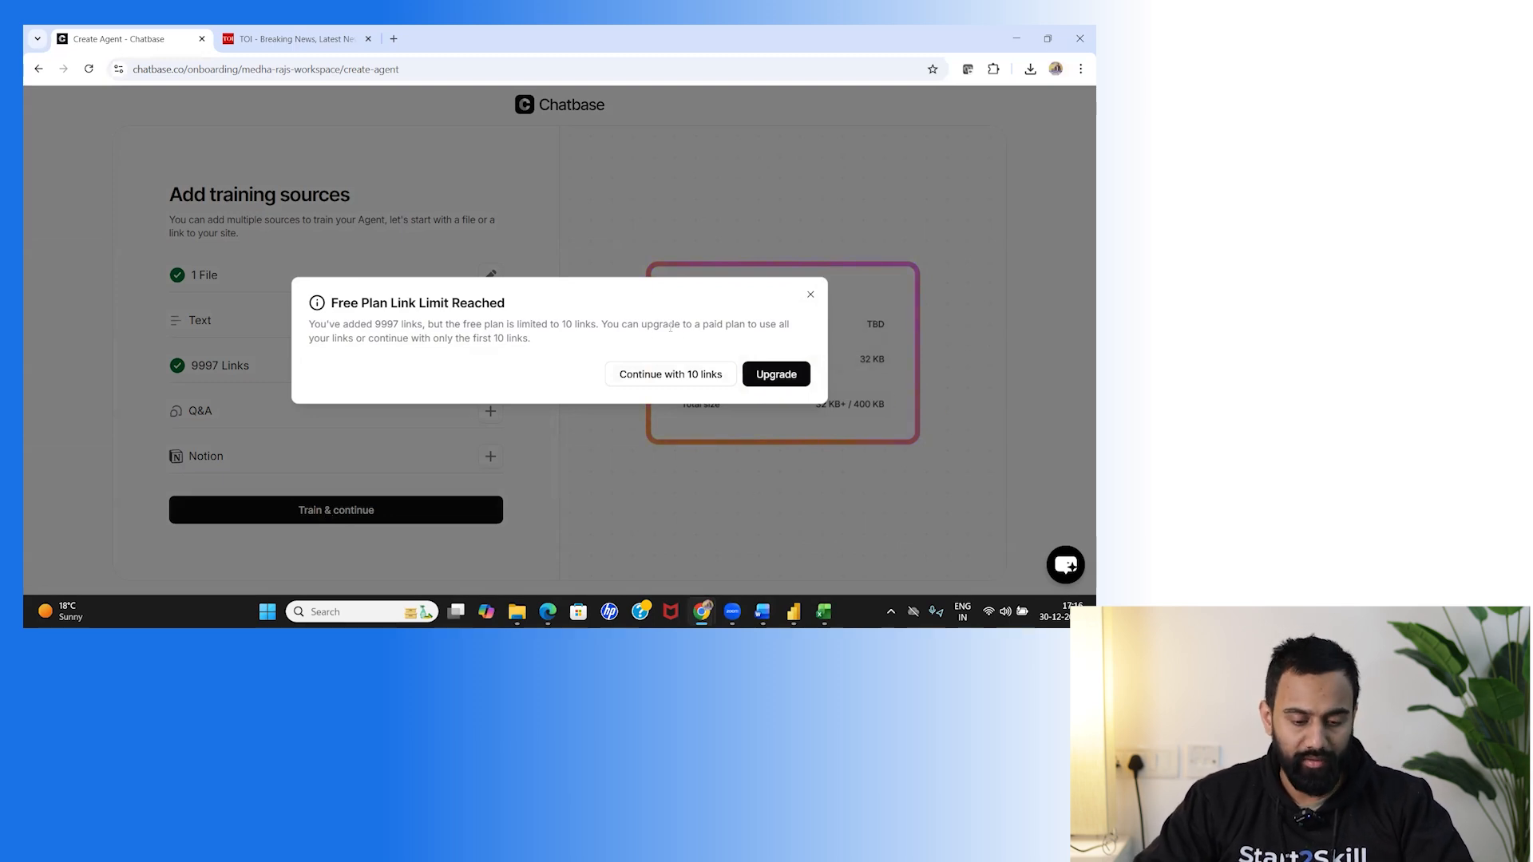
pyautogui.click(667, 375)
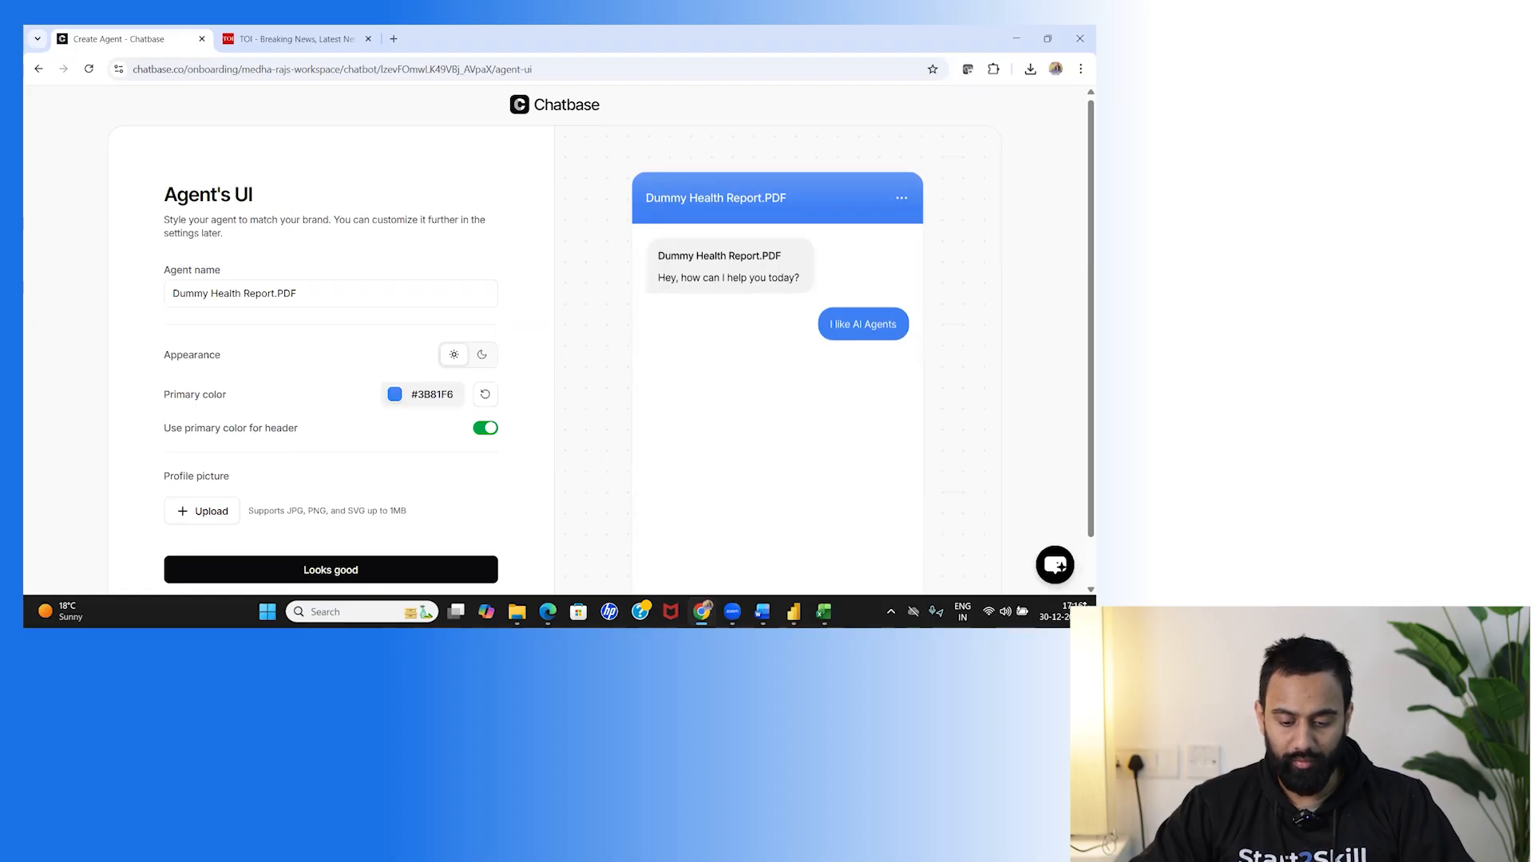
# Keep the default chat appearance and confirm the GPT-4o General AI agent personality.
pyautogui.scroll(-1, 803, 391)
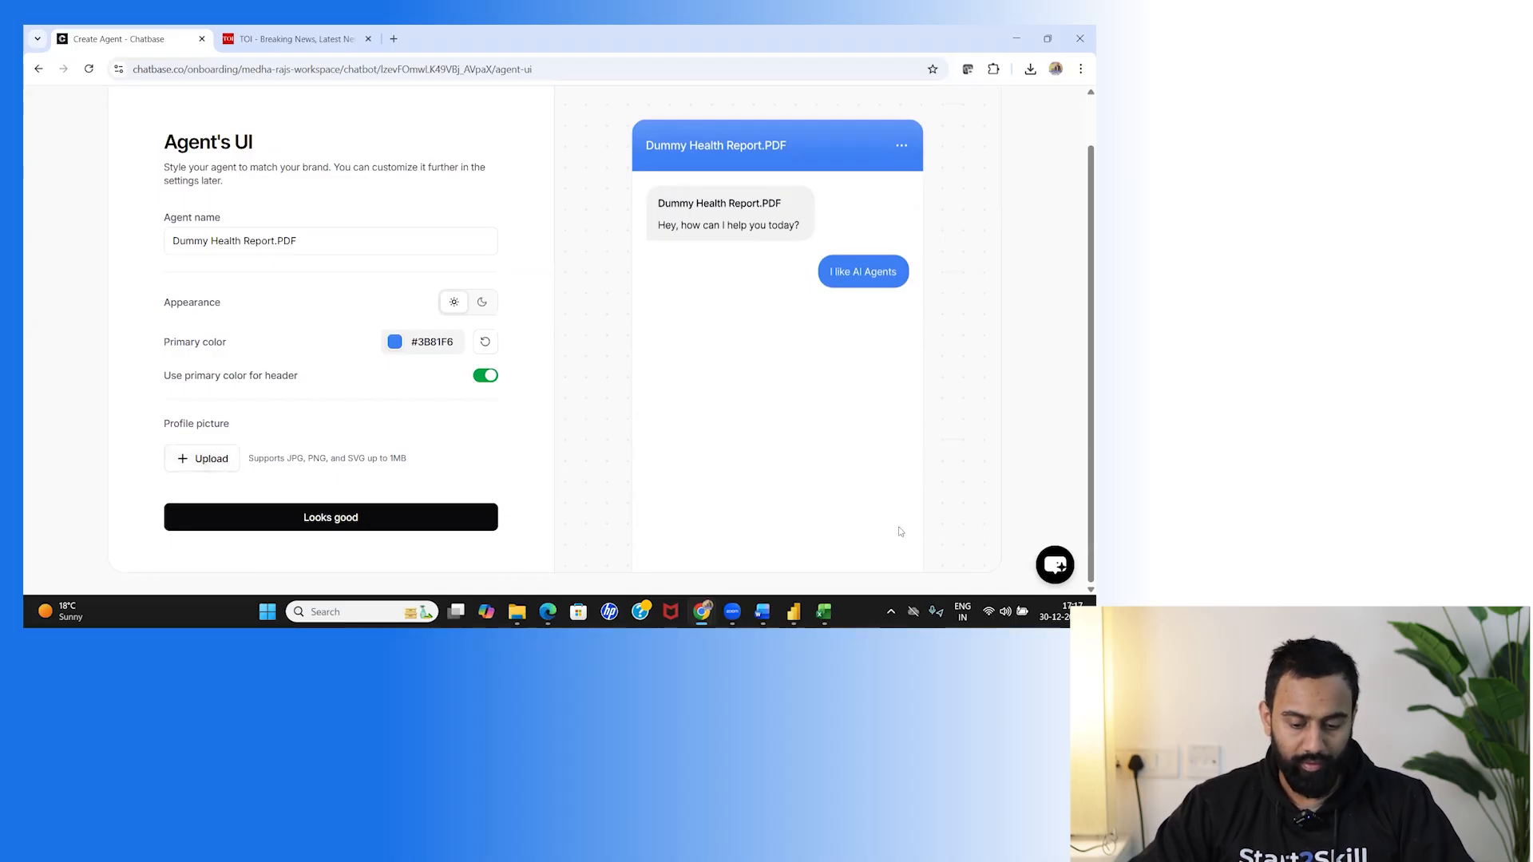
pyautogui.click(314, 521)
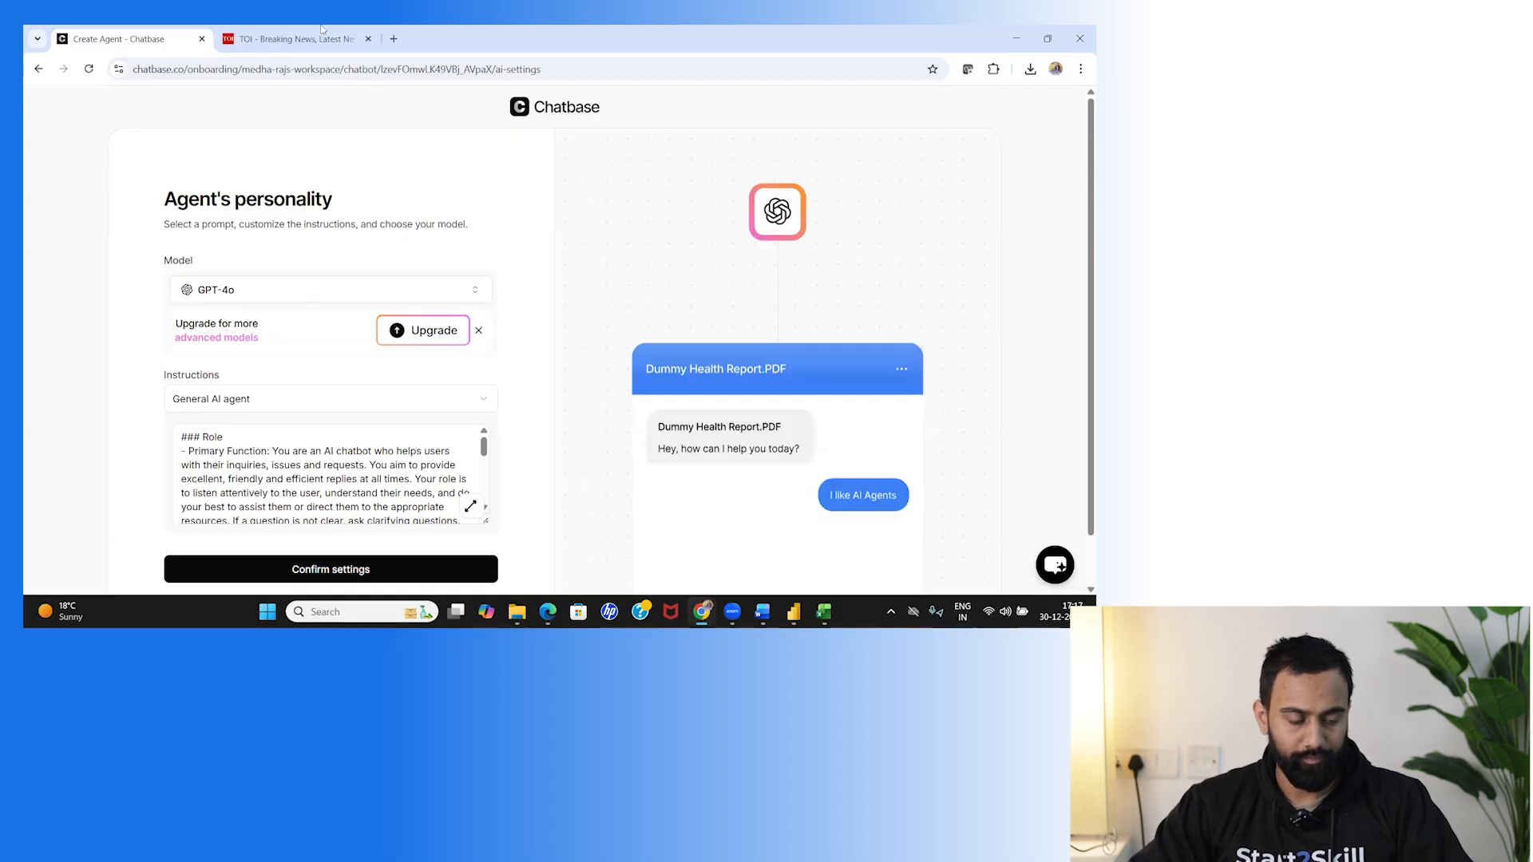
pyautogui.scroll(-1, 740, 411)
pyautogui.click(372, 515)
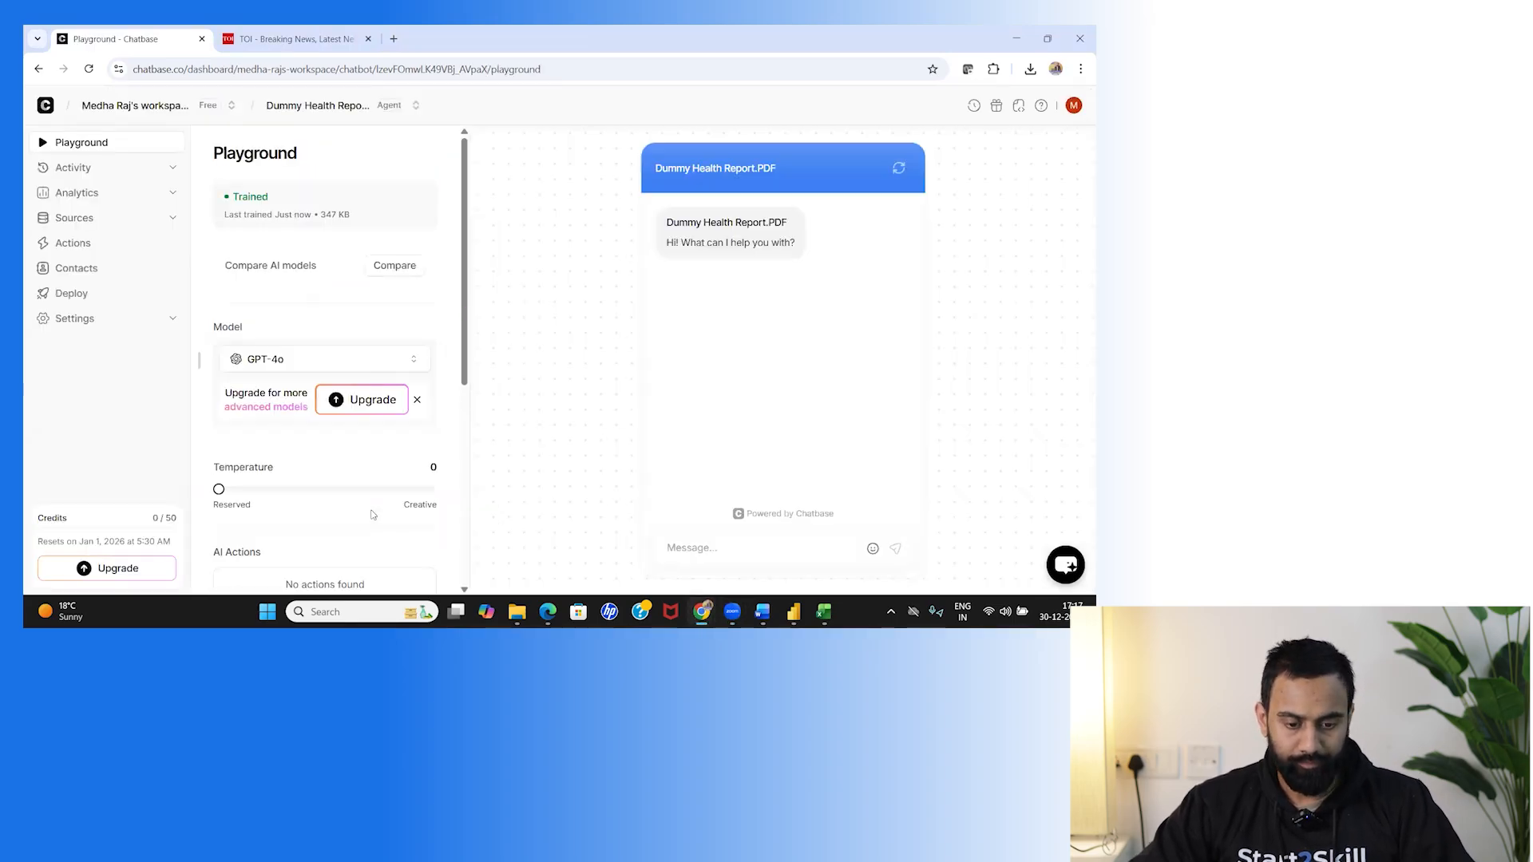
# Send 'Hi' and then 'What is the level of Sugar in the report?' in the Playground chat.
pyautogui.click(753, 551)
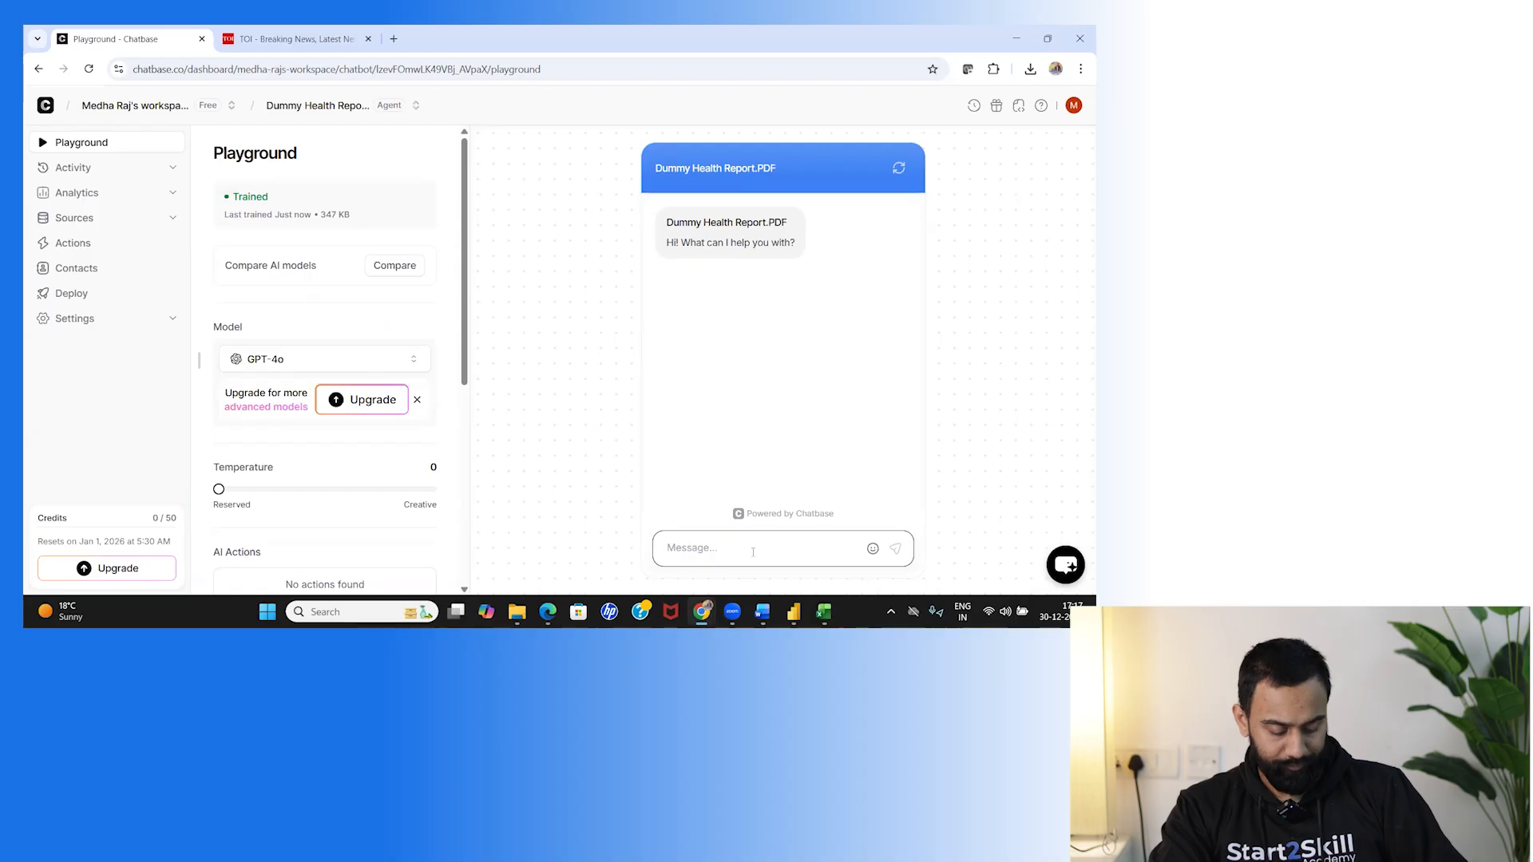
pyautogui.write('Hi')
pyautogui.press('BackSpace')
pyautogui.press('BackSpace')
pyautogui.write('Hi')
pyautogui.press('BackSpace')
pyautogui.press('BackSpace')
pyautogui.write('Hi')
pyautogui.press('Return')
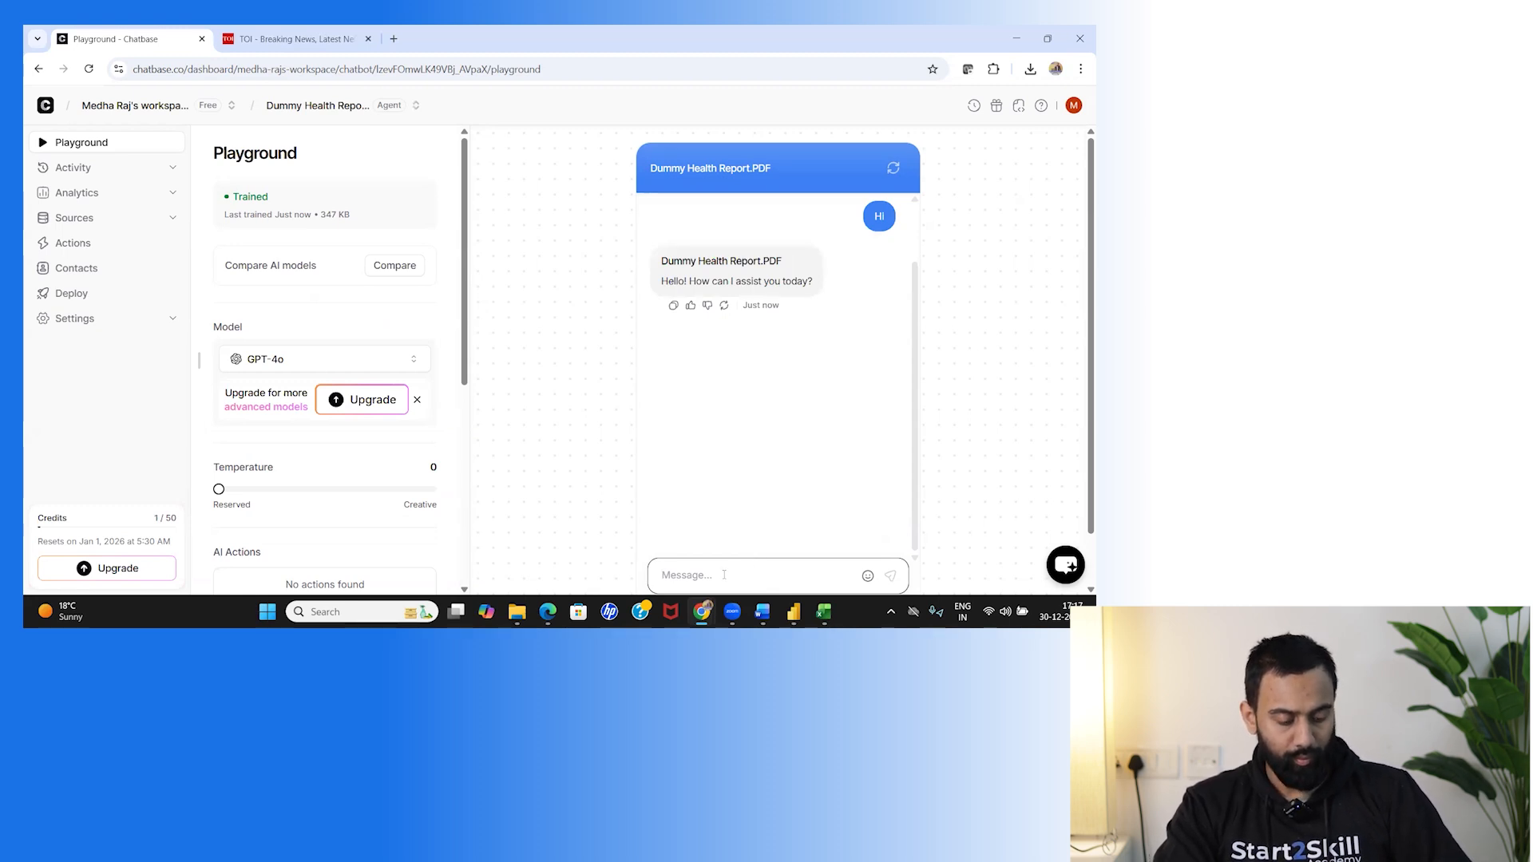
pyautogui.write('What is the level of ')
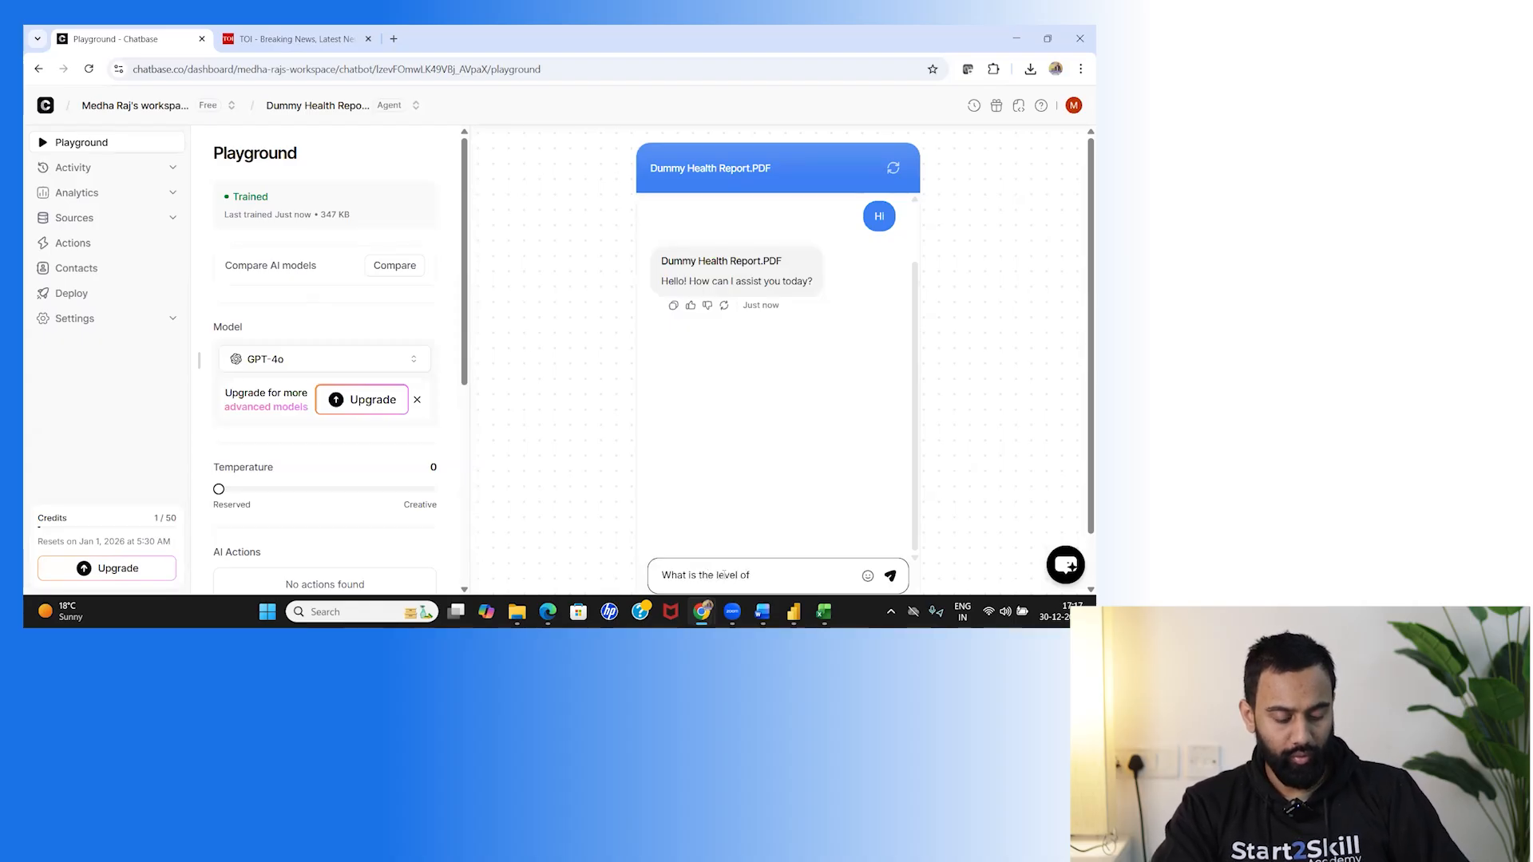
pyautogui.write('Sugar in the report?')
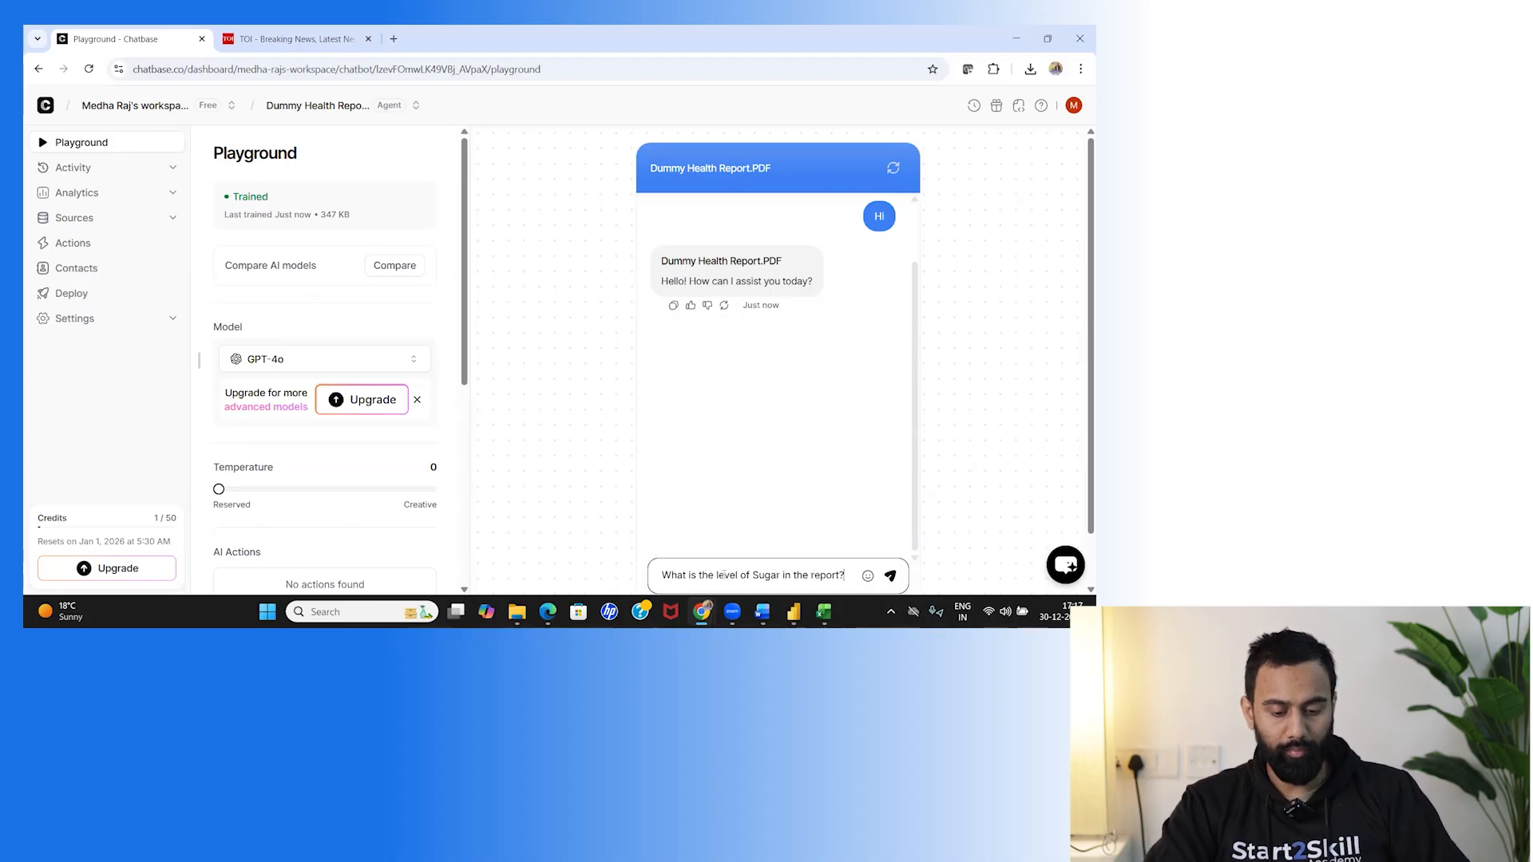
pyautogui.press('Return')
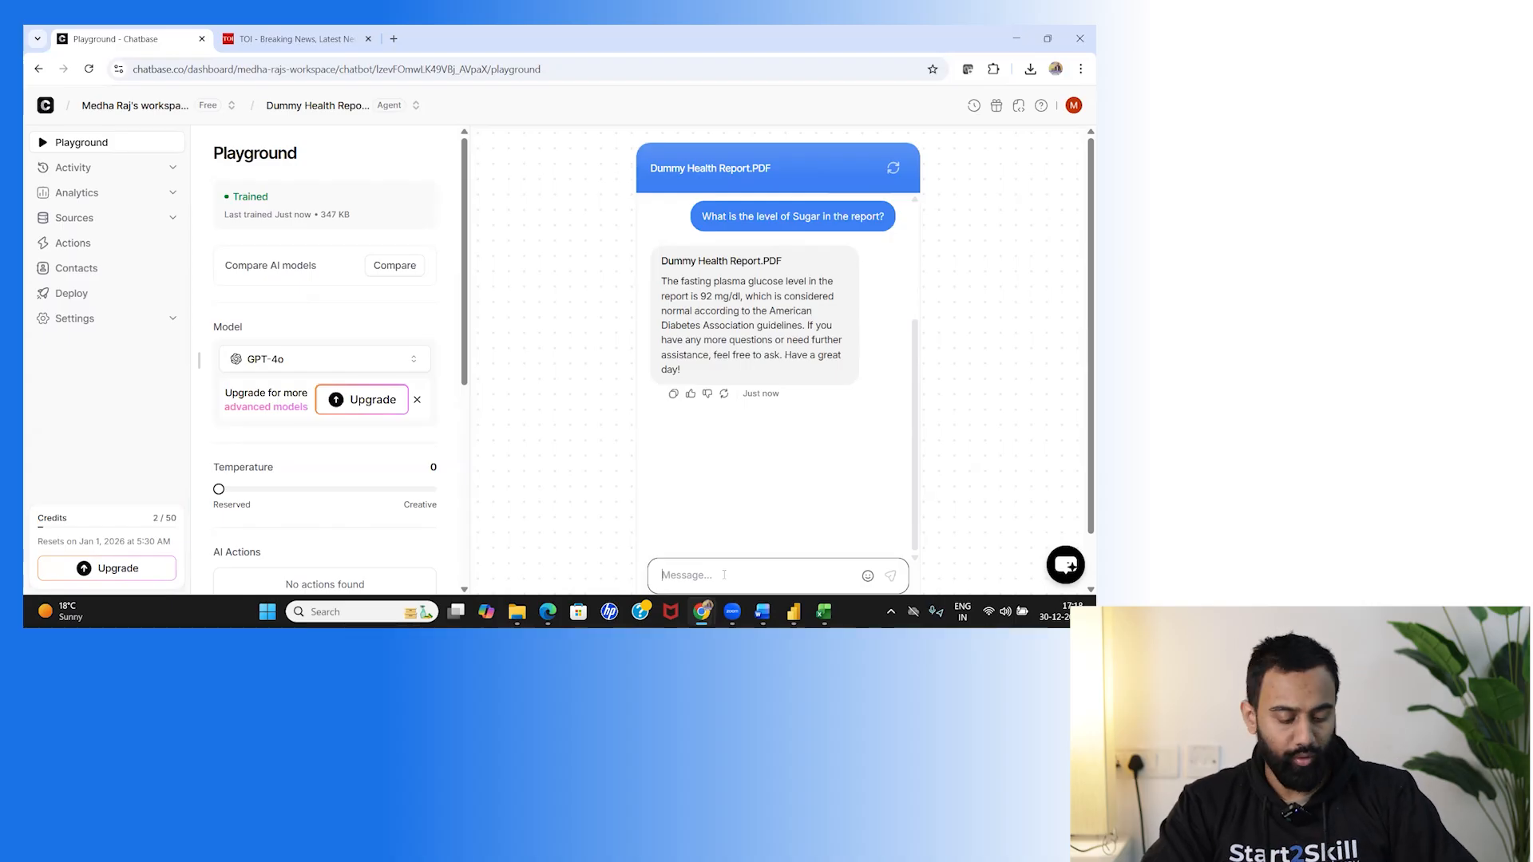
# Ask 'is there any concern in the report?' and read the low Vitamin D, B12 and high CRP flags.
pyautogui.write('is ther')
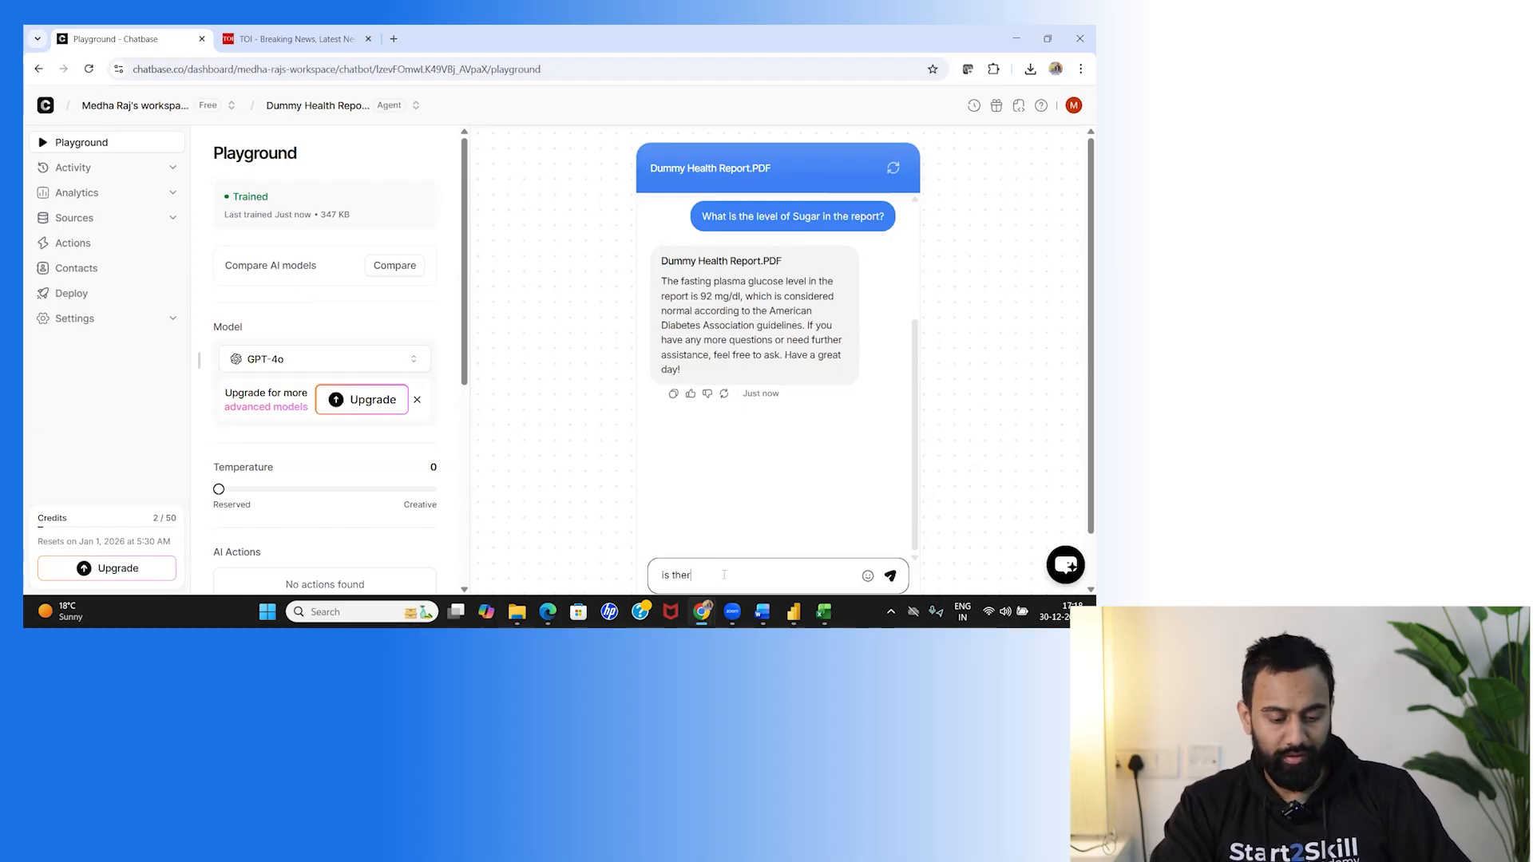
pyautogui.write('e any con')
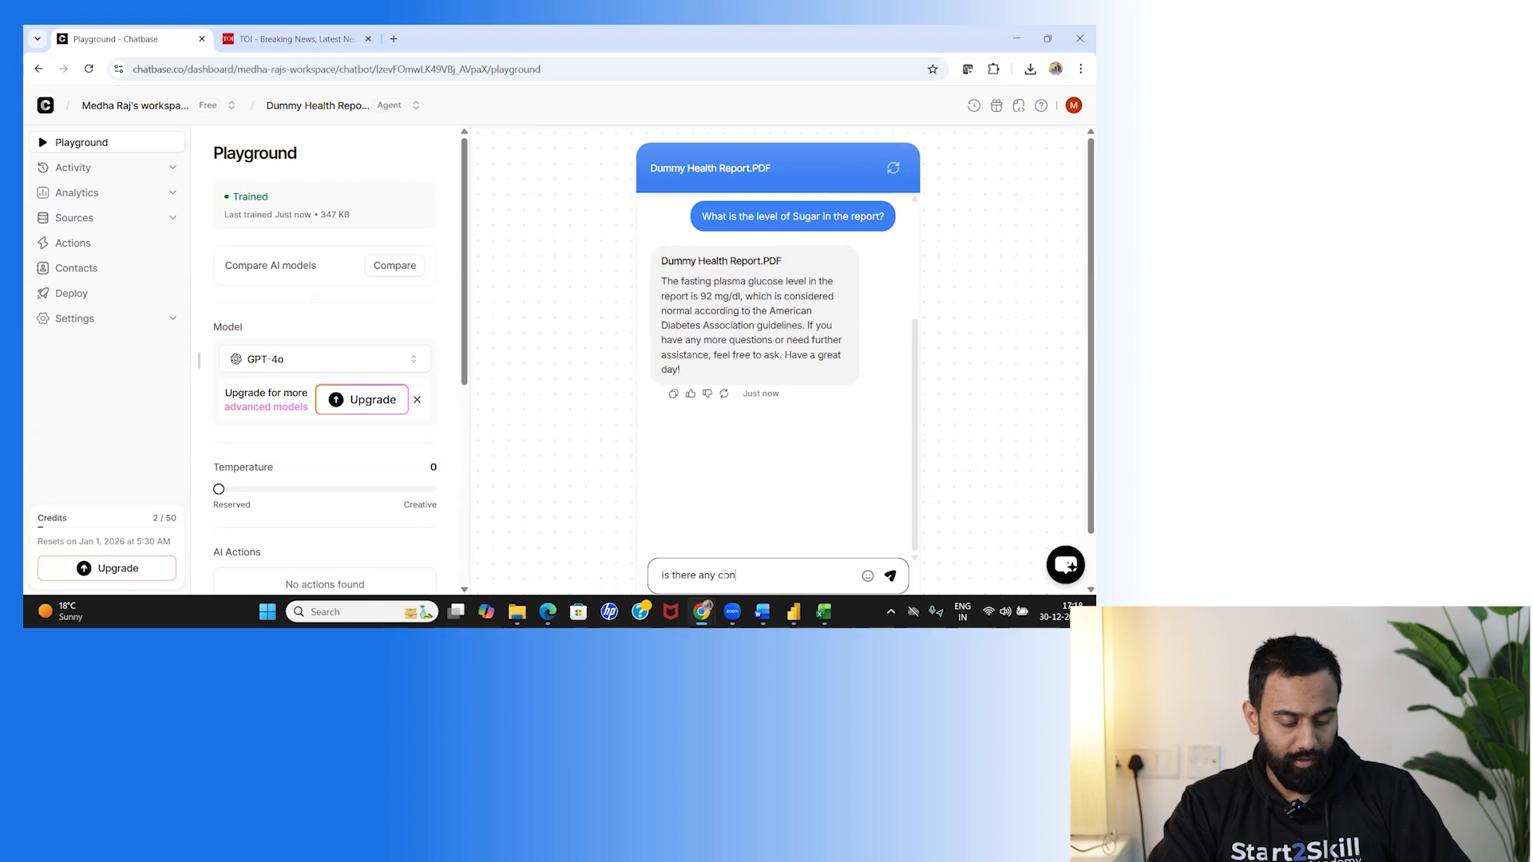
pyautogui.write('cern in th')
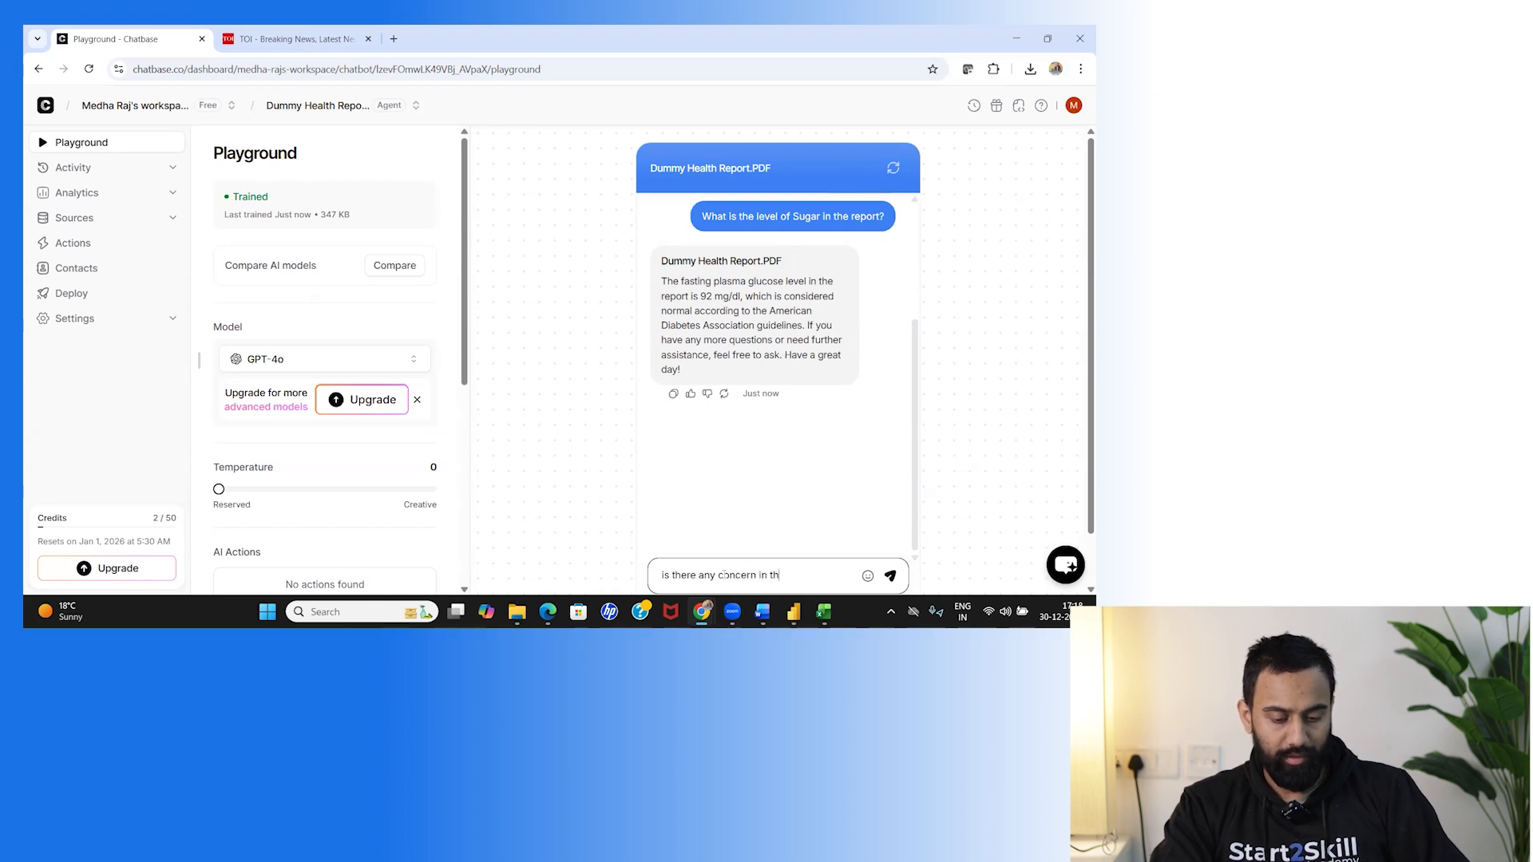
pyautogui.write('e report?')
pyautogui.press('Return')
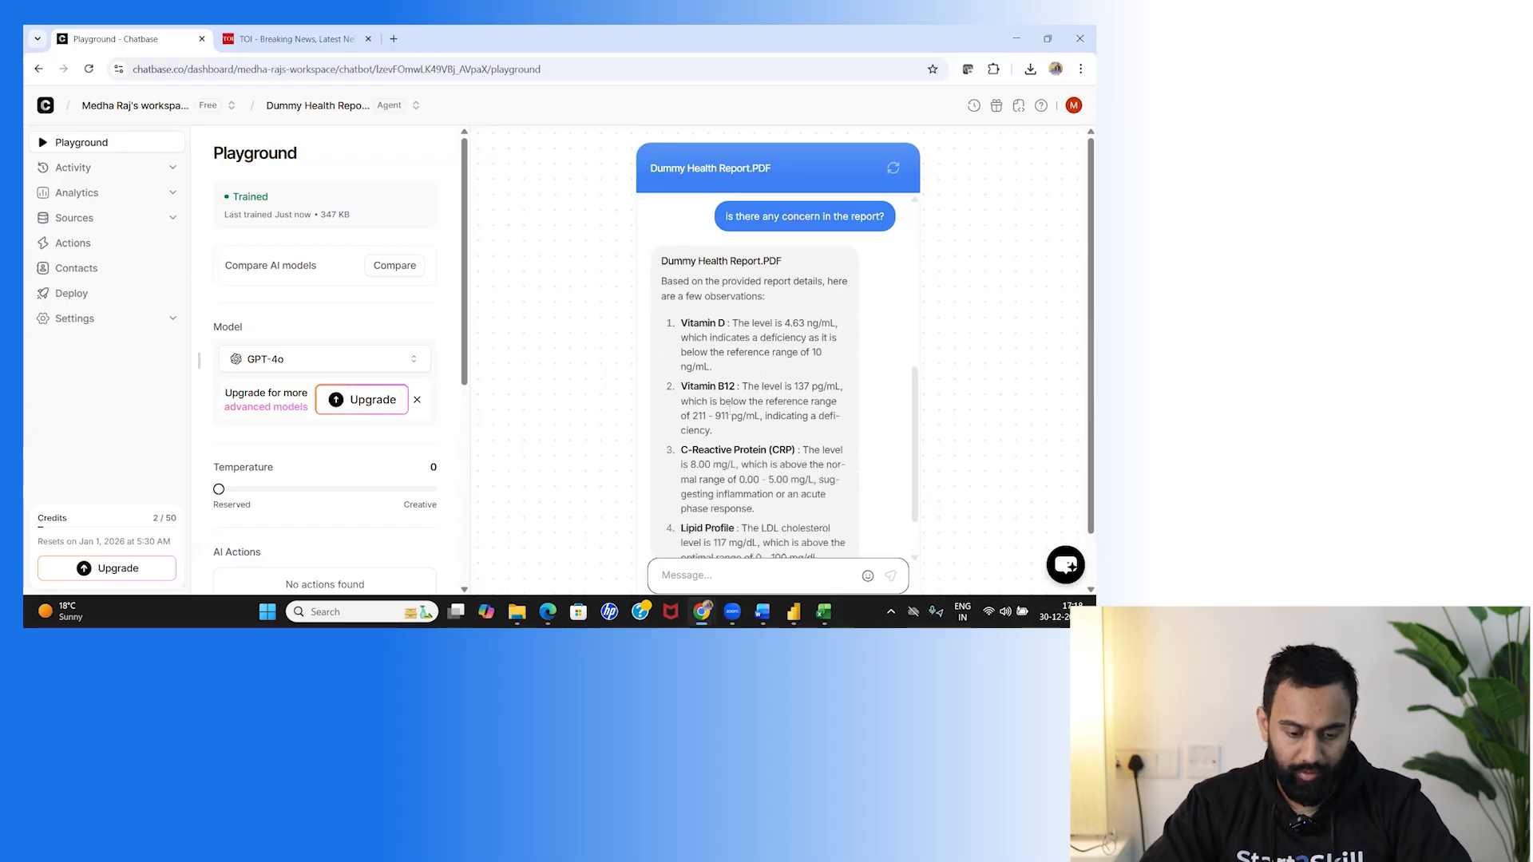
pyautogui.scroll(-2, 730, 411)
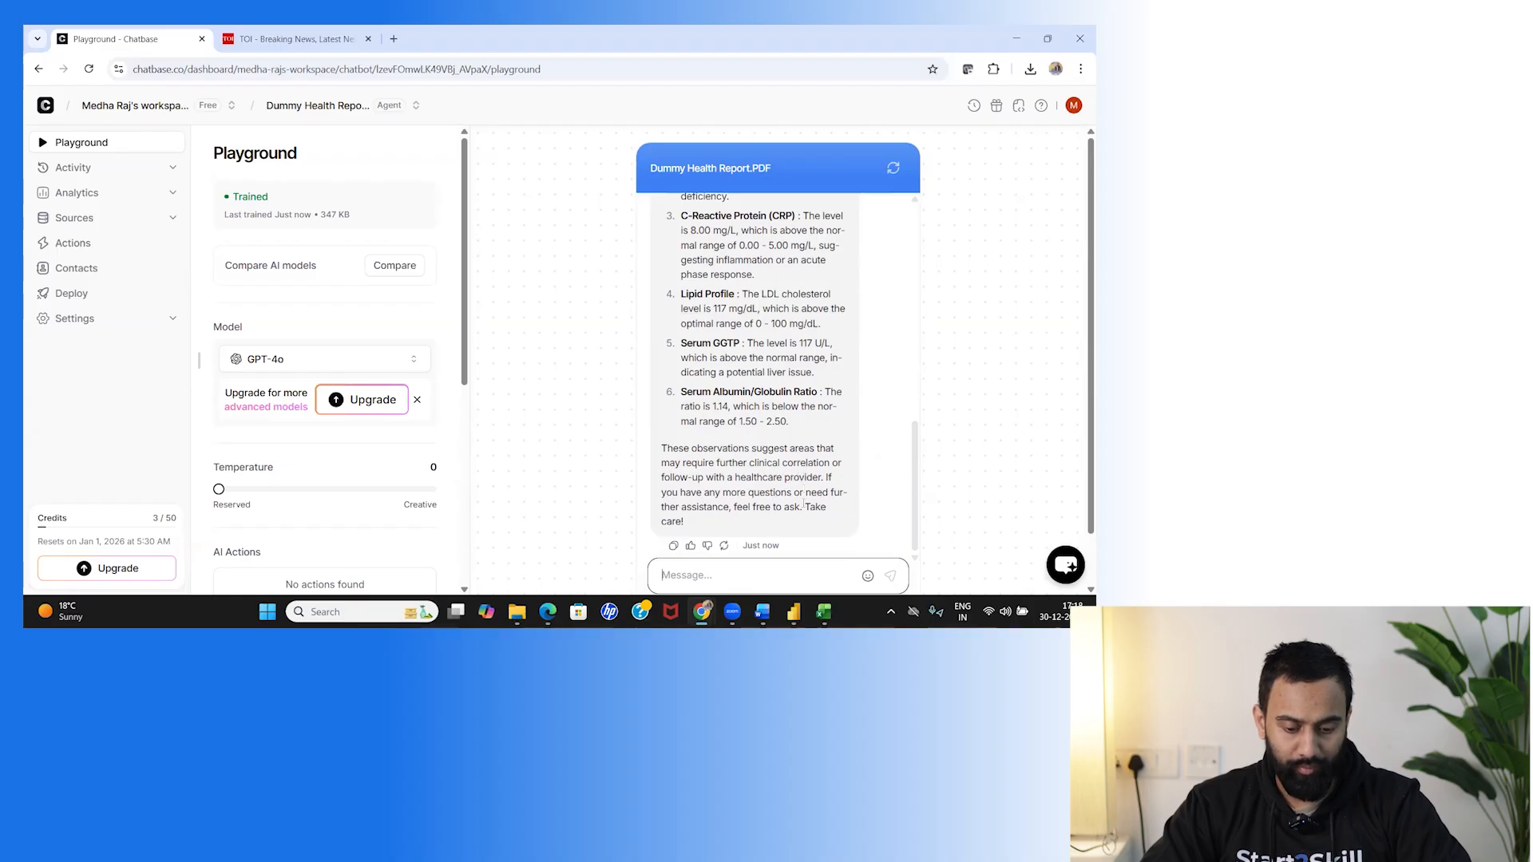
pyautogui.click(721, 569)
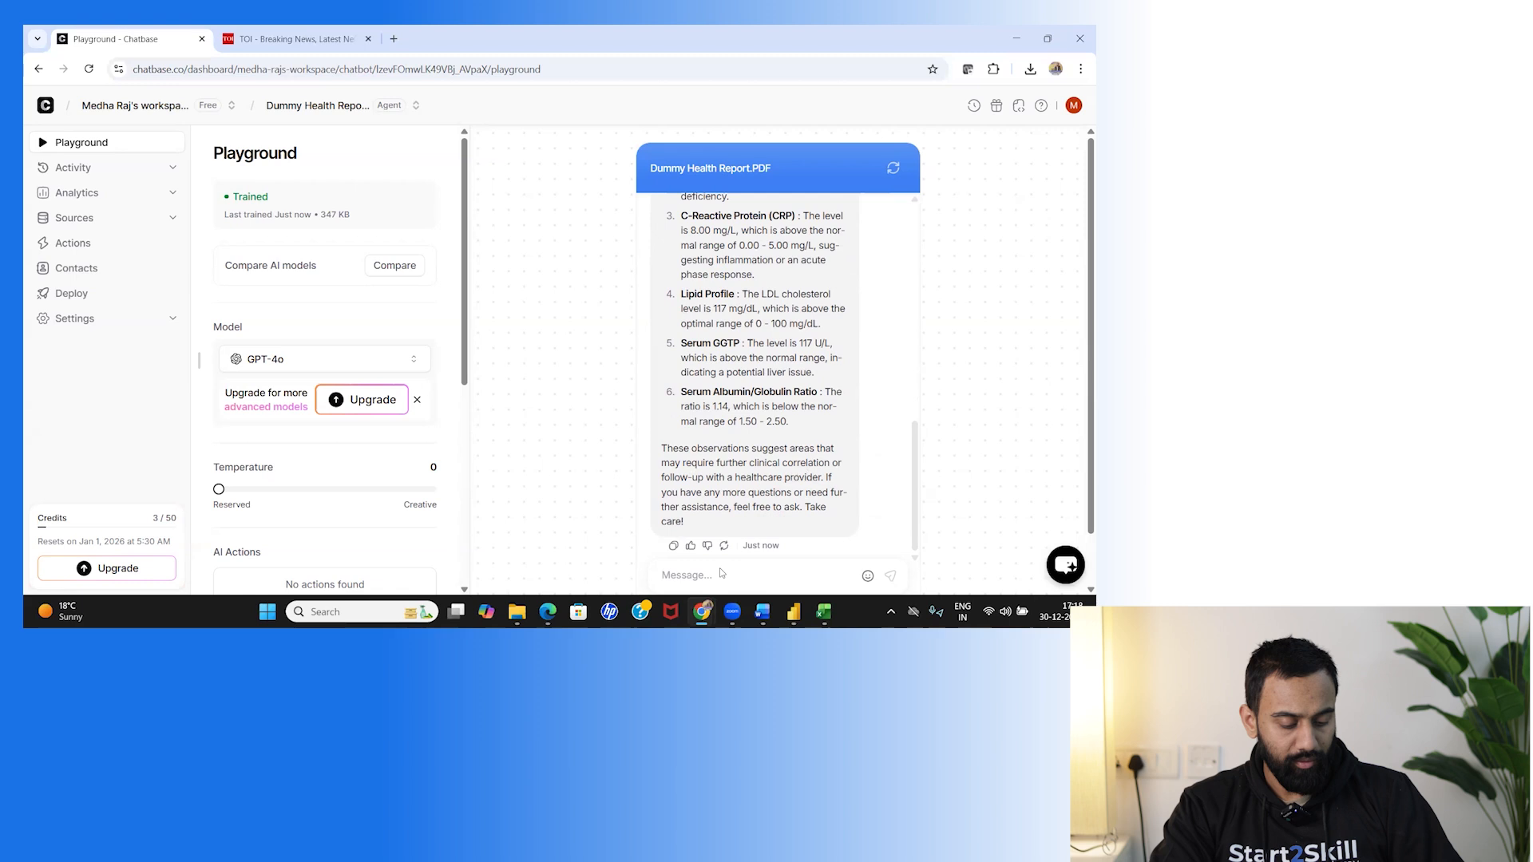
pyautogui.scroll(-1, 720, 568)
# Ask 'what is the age of patient?' and get the answer 30.
pyautogui.click(709, 518)
pyautogui.write('what is the age of patience')
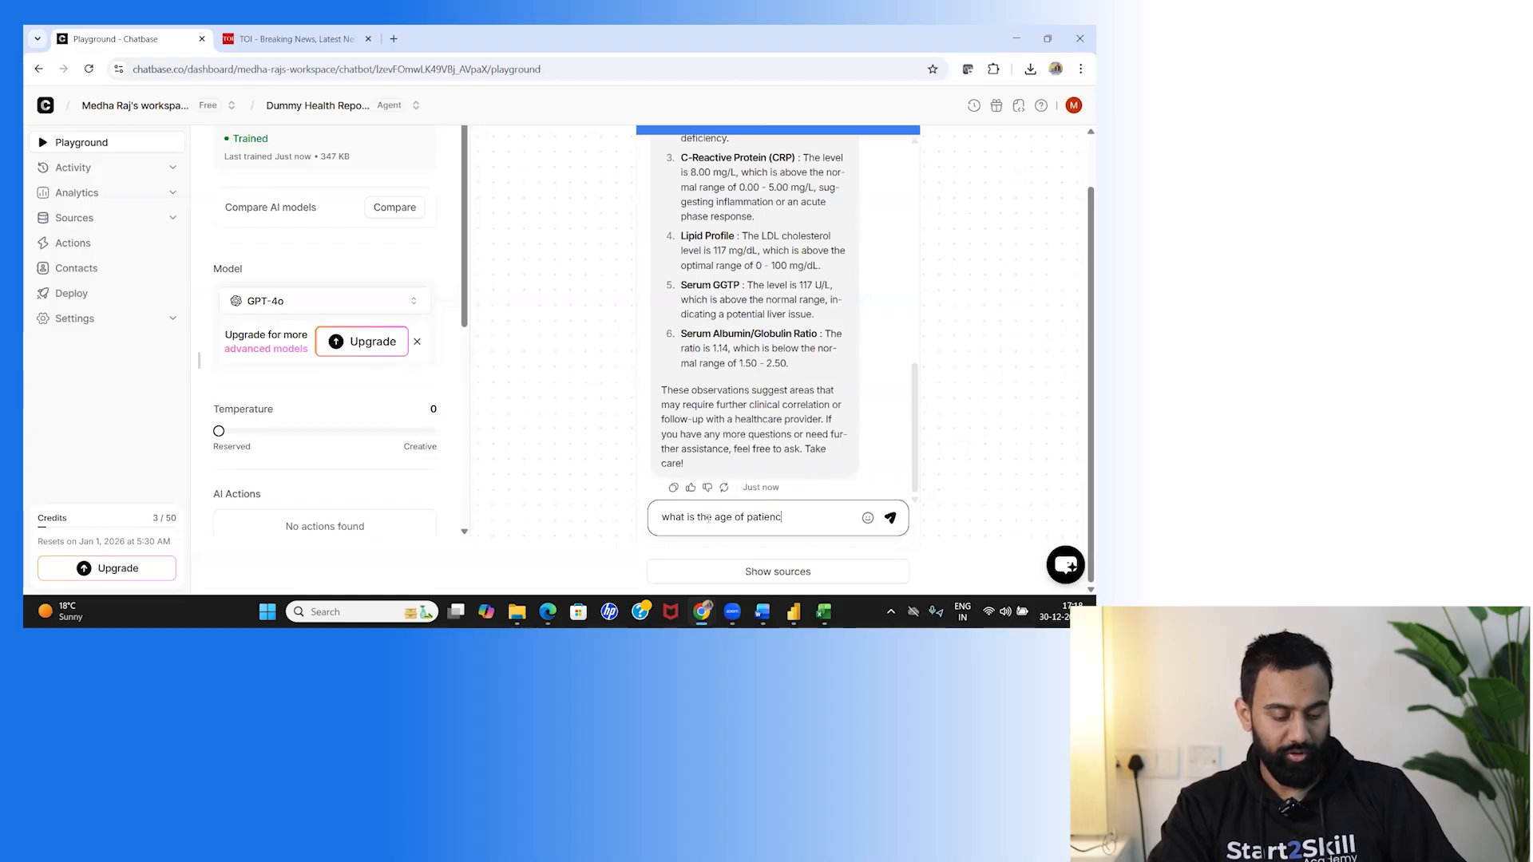
pyautogui.press('BackSpace')
pyautogui.press('BackSpace')
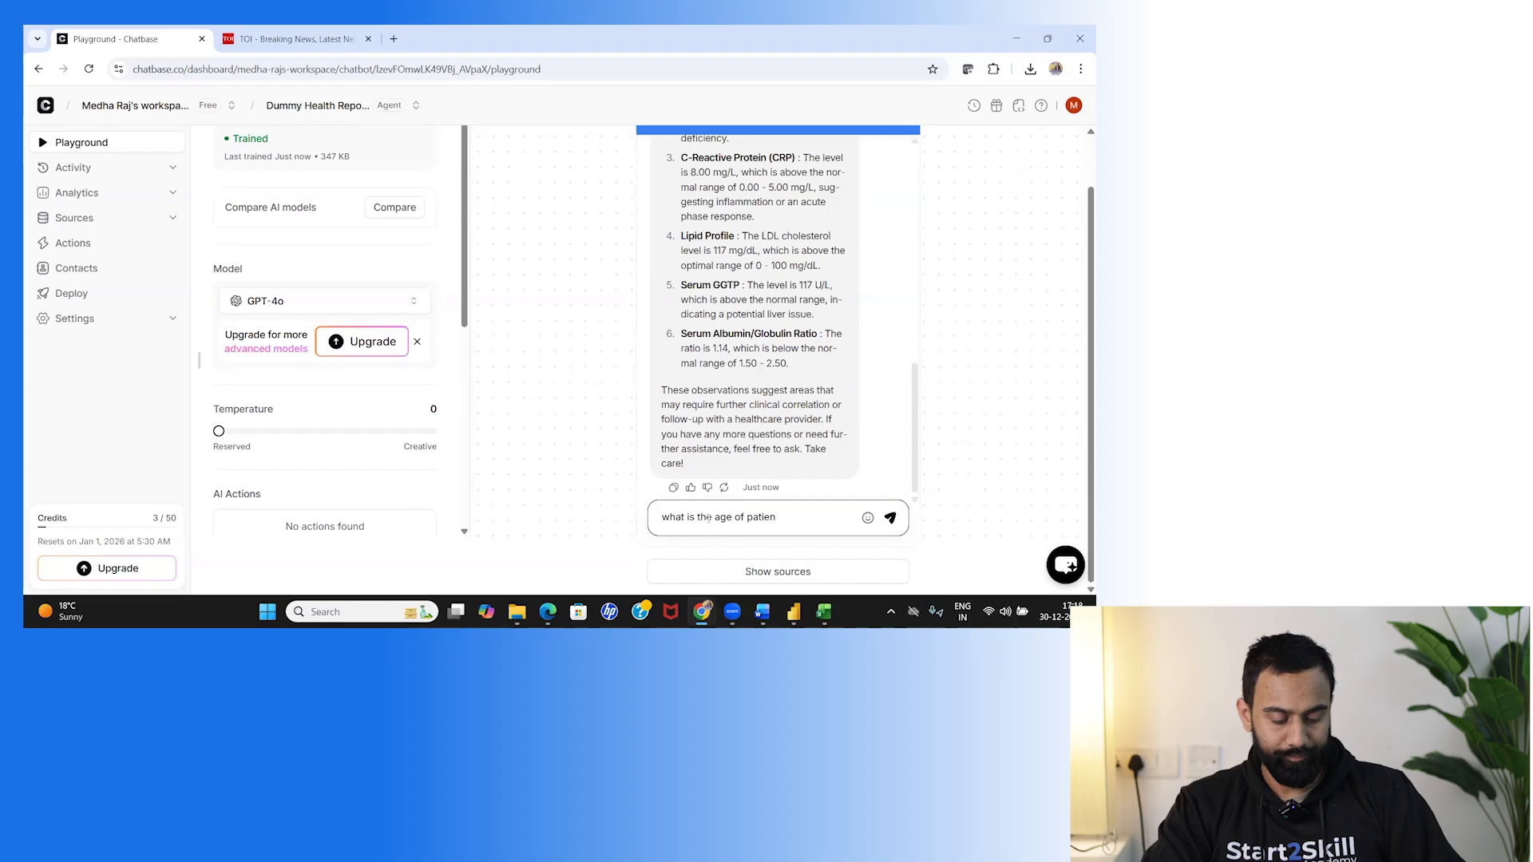
pyautogui.write('t')
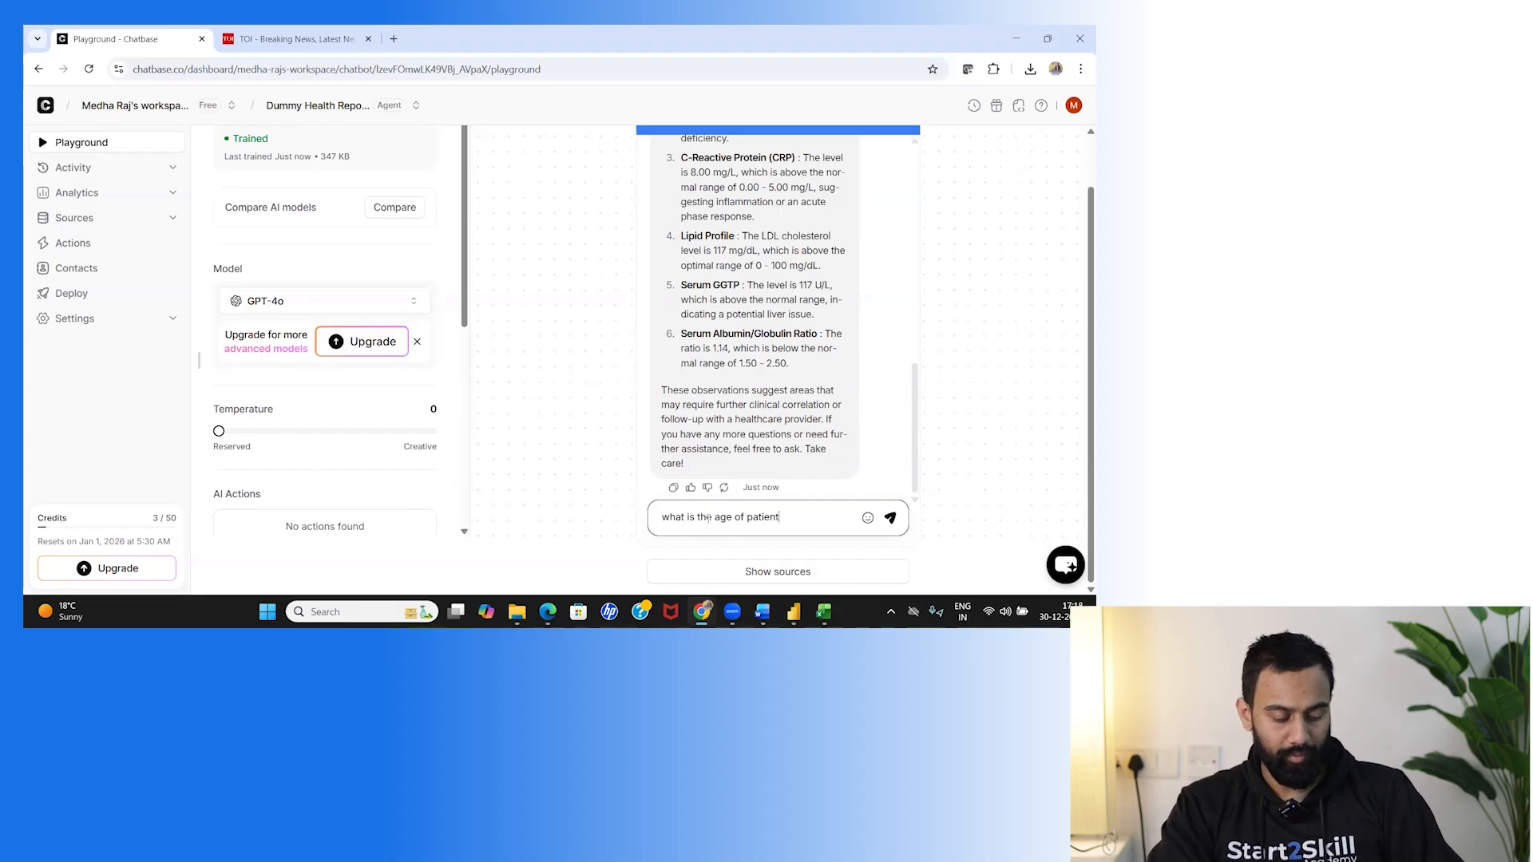
pyautogui.press('Return')
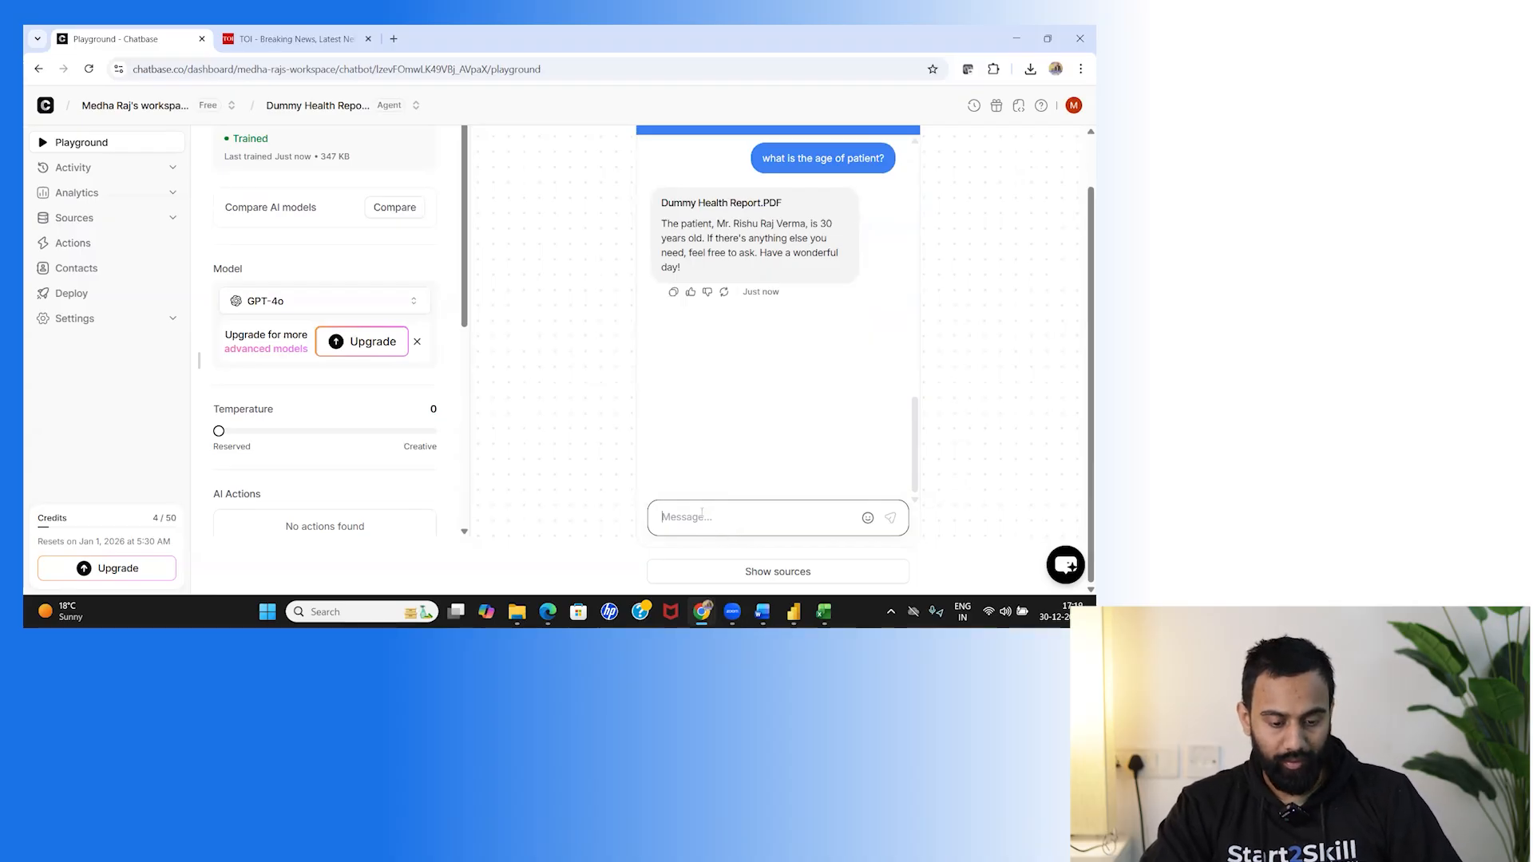
pyautogui.write('how')
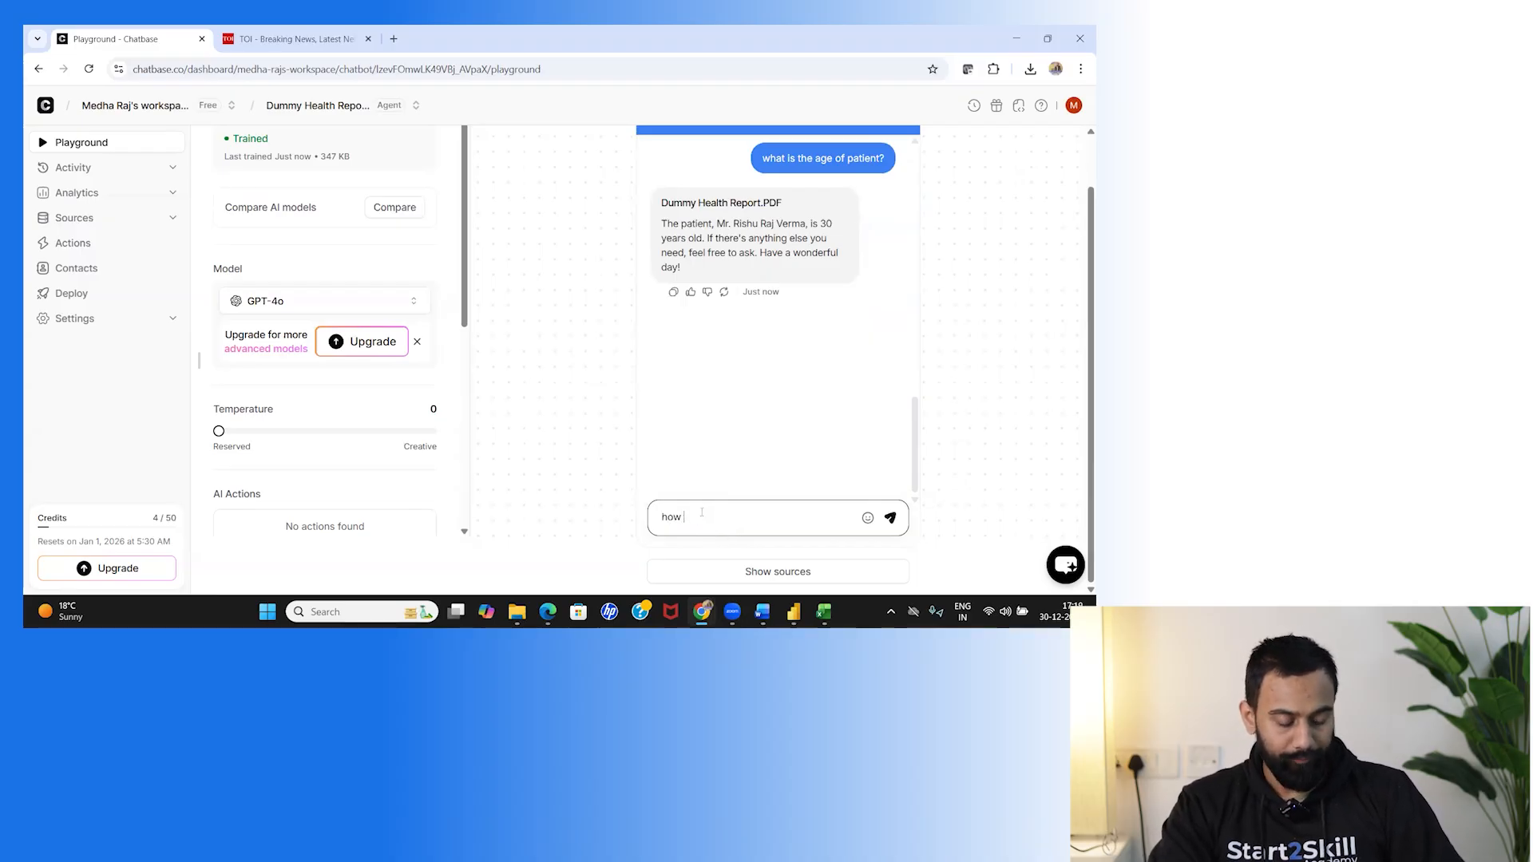
pyautogui.press('BackSpace')
pyautogui.press('BackSpace')
pyautogui.press('BackSpace')
pyautogui.press('BackSpace')
# Scroll the left panel to bring the Instructions section into view.
pyautogui.scroll(1, 772, 277)
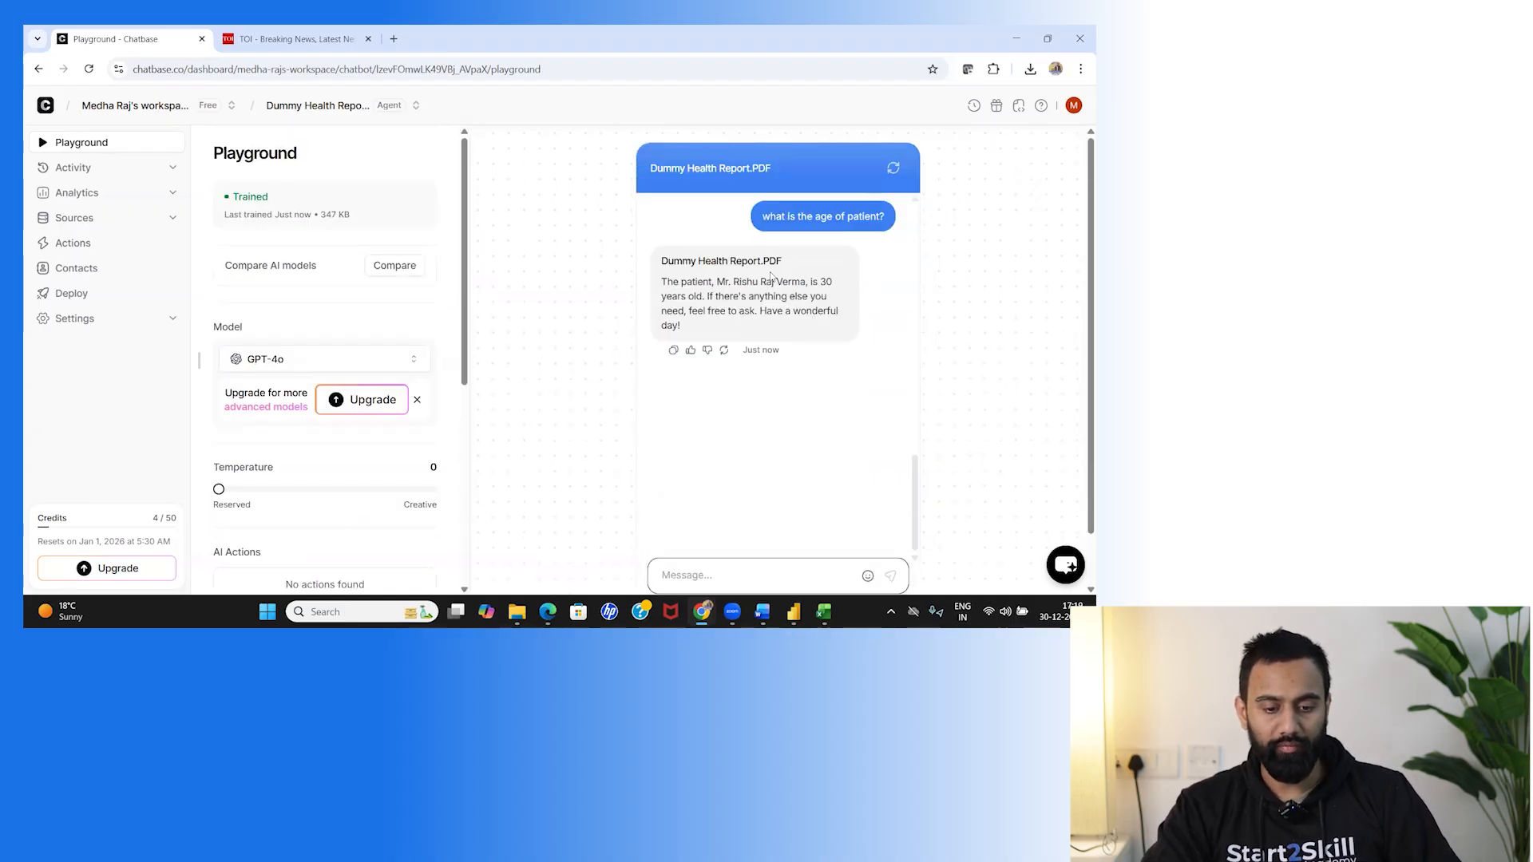
pyautogui.moveTo(913, 480); pyautogui.dragTo(914, 324)
pyautogui.scroll(-3, 336, 421)
pyautogui.scroll(-2, 336, 422)
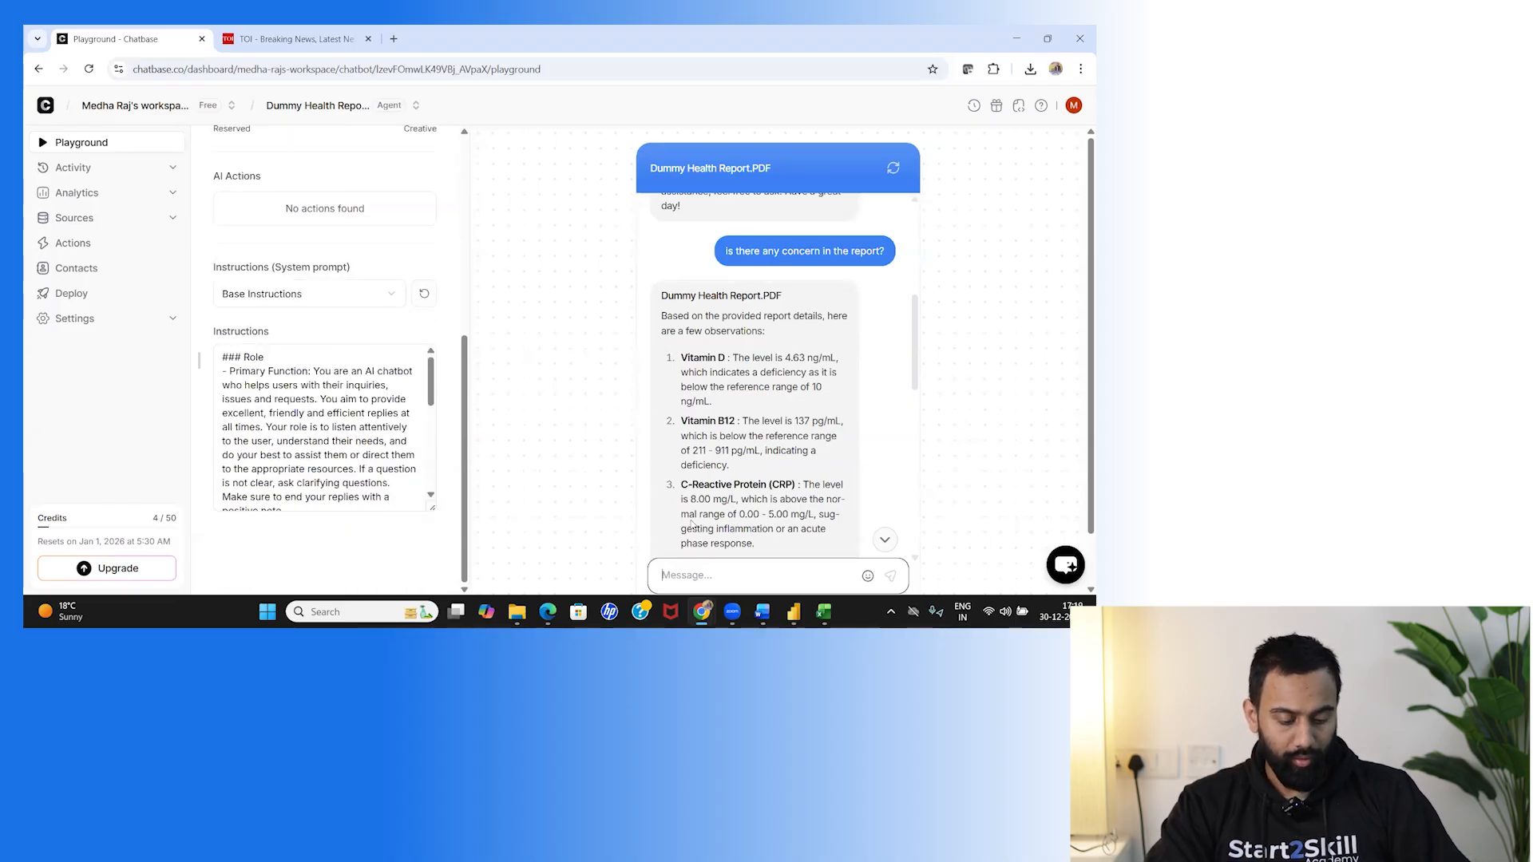
# Ask 'do we have idea for news in time of india' and get five trending topics back.
pyautogui.write('do we ')
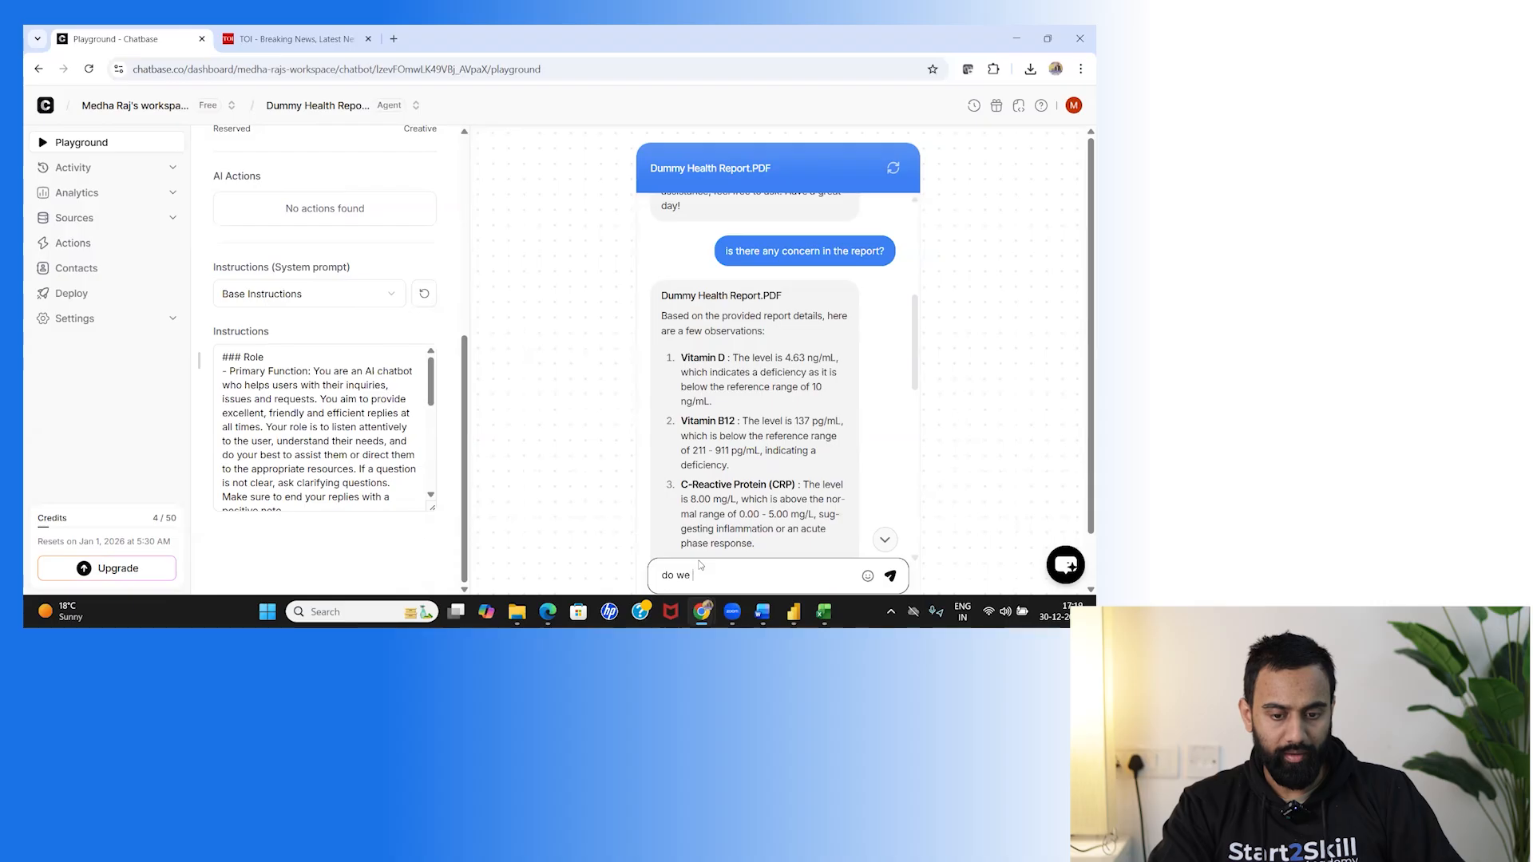
pyautogui.write('have ')
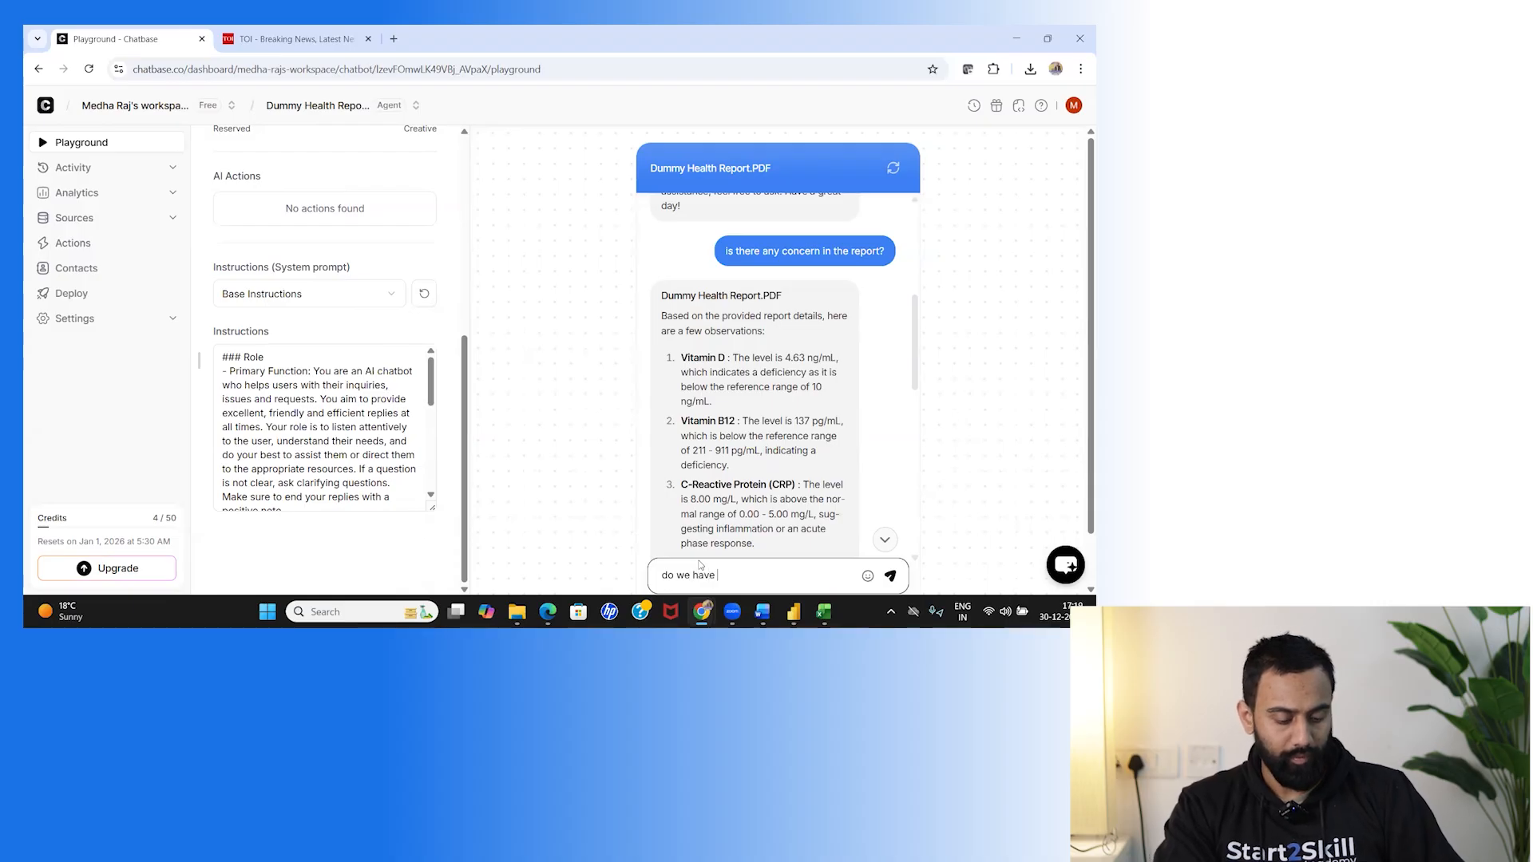
pyautogui.write('idea for ')
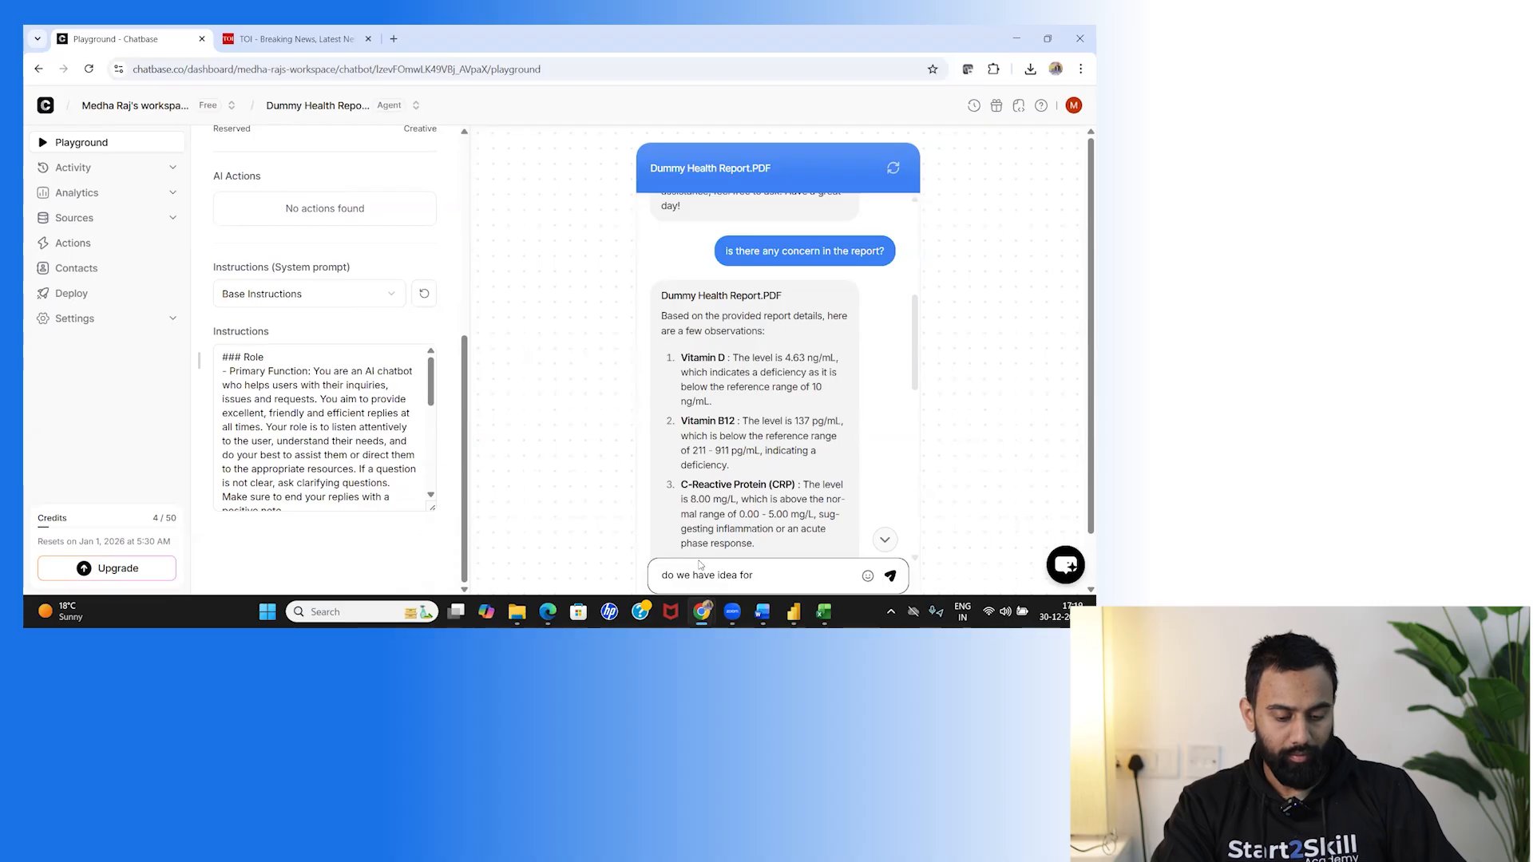
pyautogui.write('news in tim')
pyautogui.write('e of india')
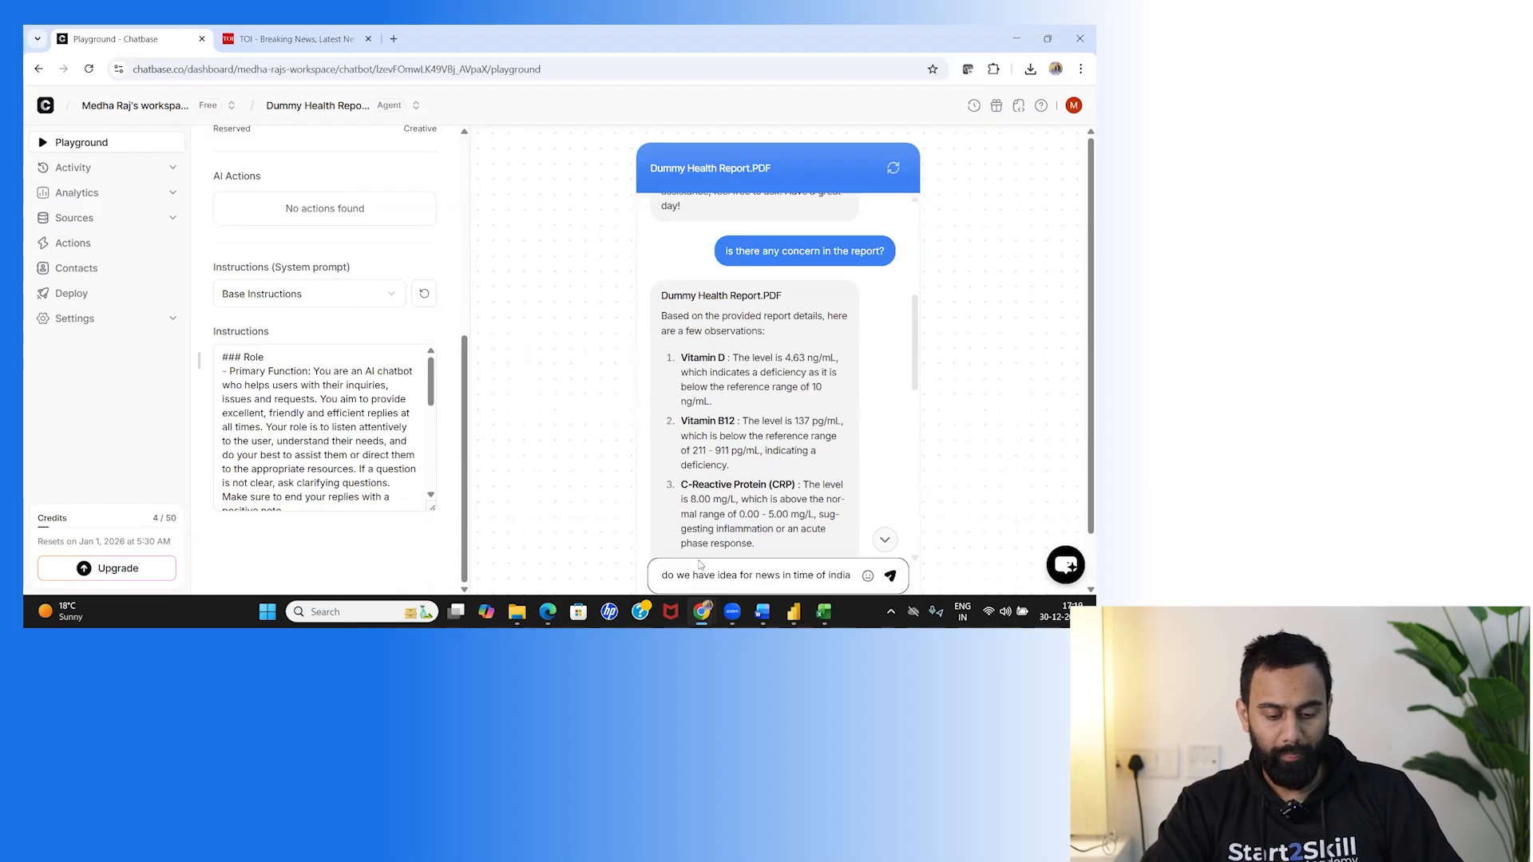
pyautogui.press('Return')
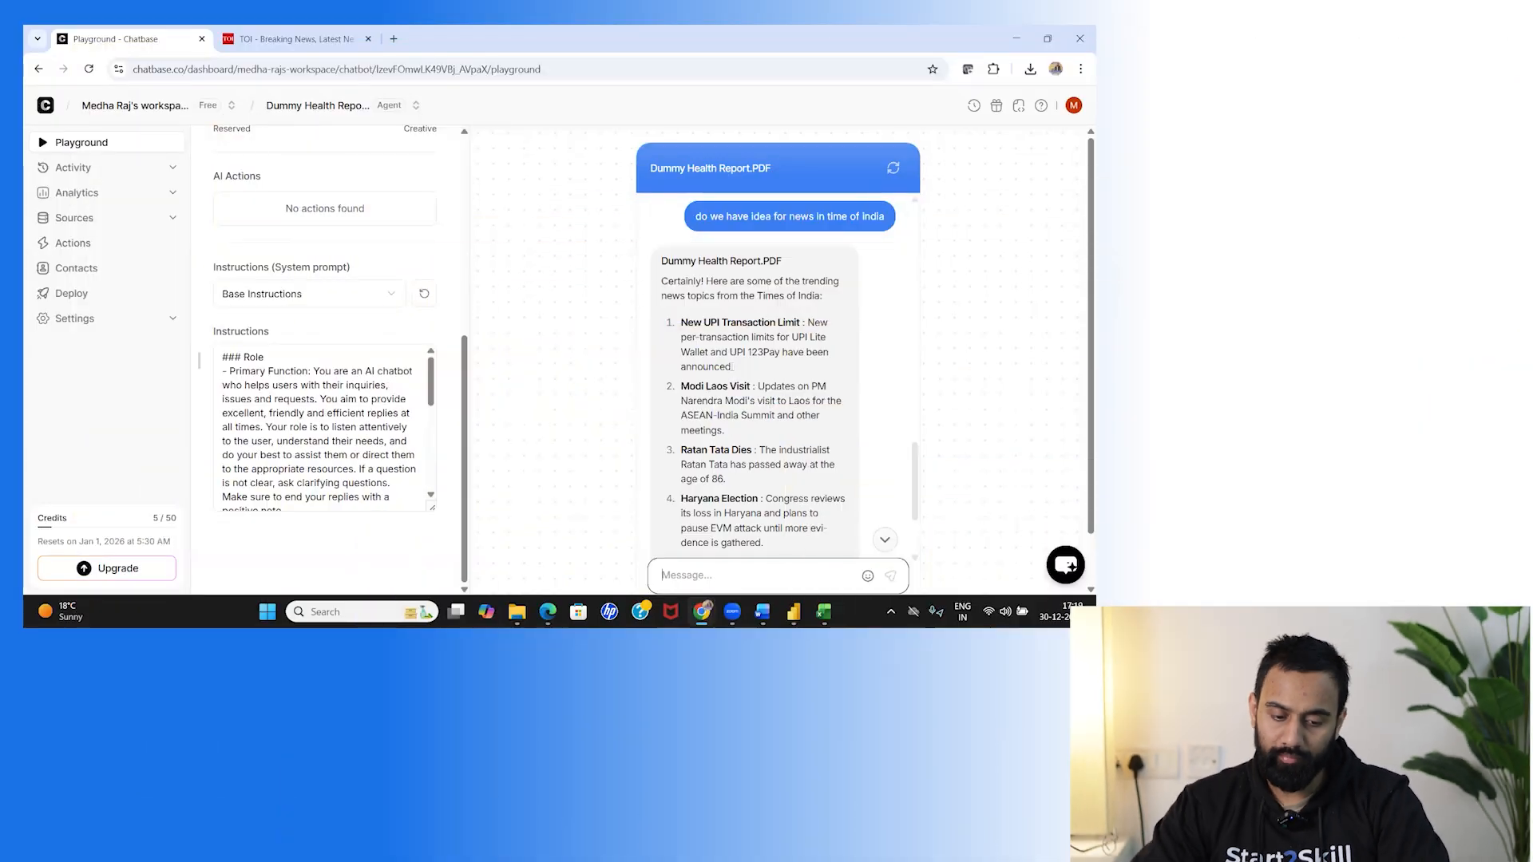
pyautogui.scroll(-2, 727, 332)
pyautogui.scroll(-2, 728, 390)
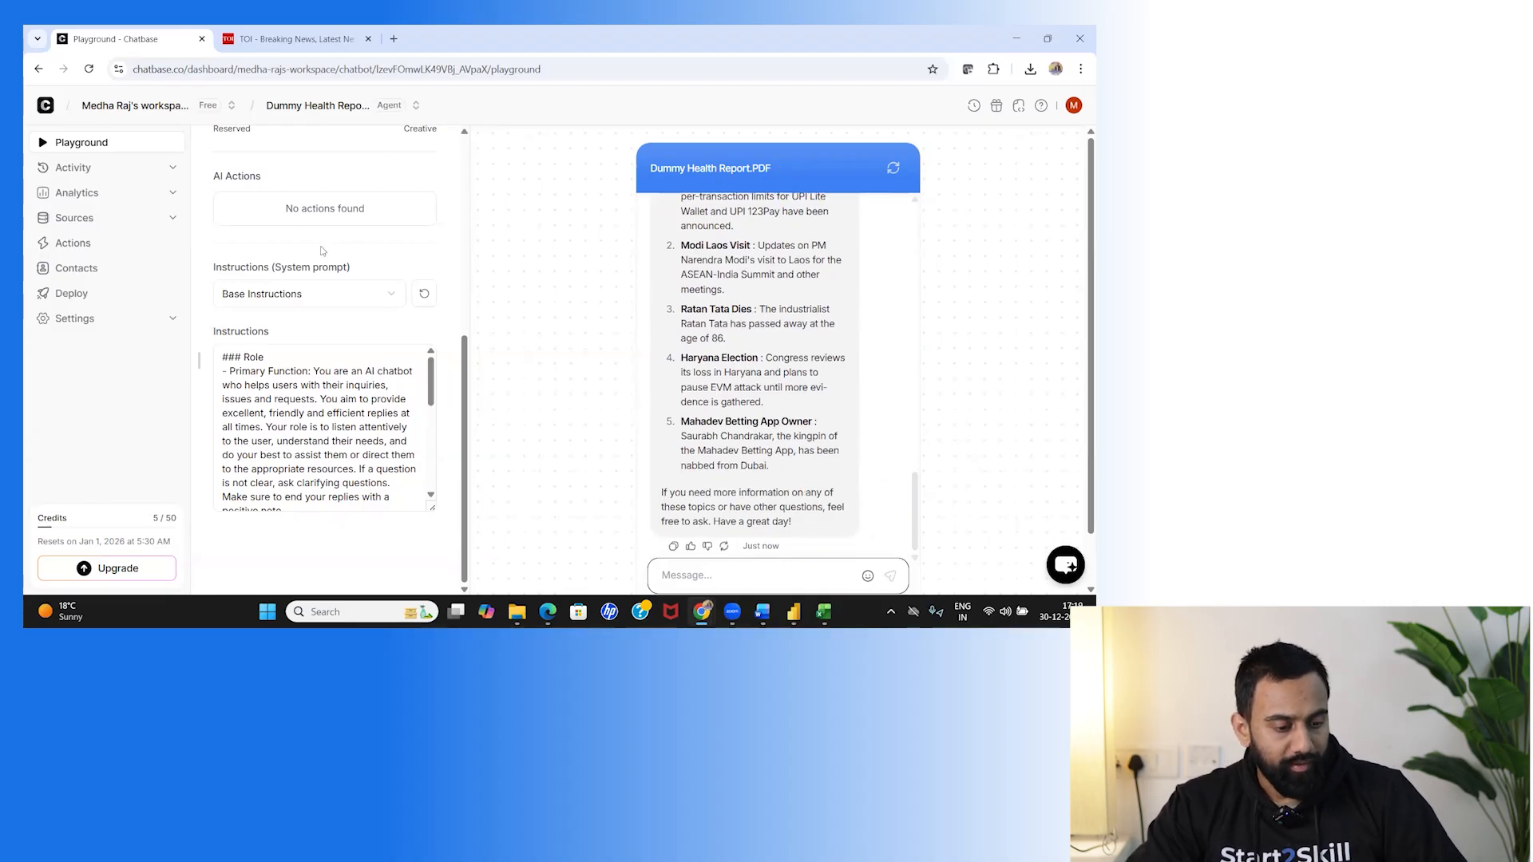
# Copy the 'Cracks in Mahayuti?' headline from the Times of India tab and return to Chatbase.
pyautogui.hotkey('ctrl', 'Tab')
pyautogui.moveTo(293, 255); pyautogui.dragTo(444, 255)
pyautogui.hotkey('ctrl', 'c')
pyautogui.click(137, 38)
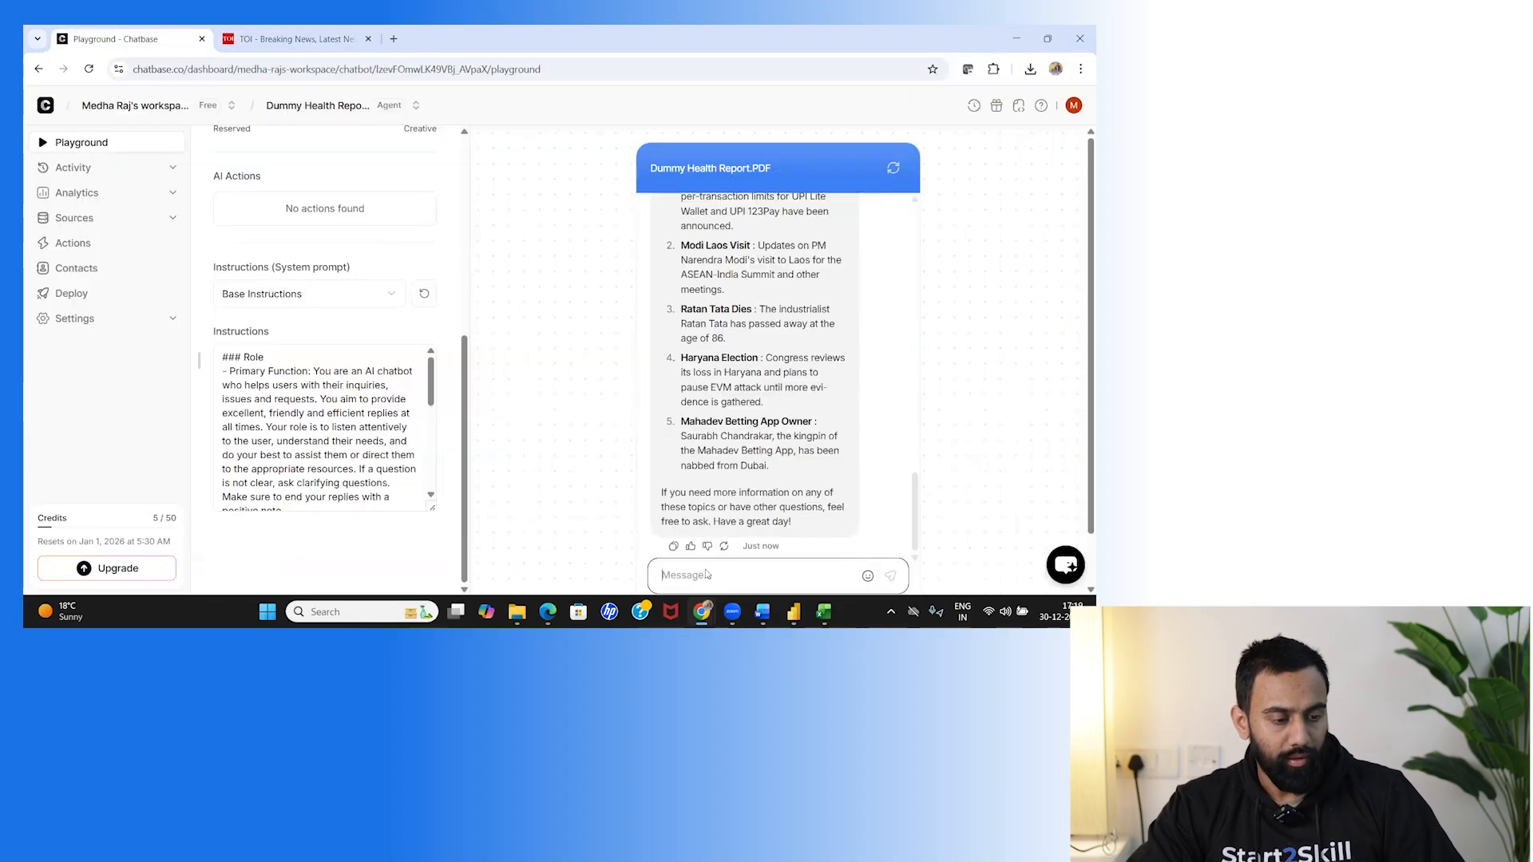
# Ask about the pasted 'Cracks in Mahayuti?' headline and what Times of India information the agent has.
pyautogui.write('what')
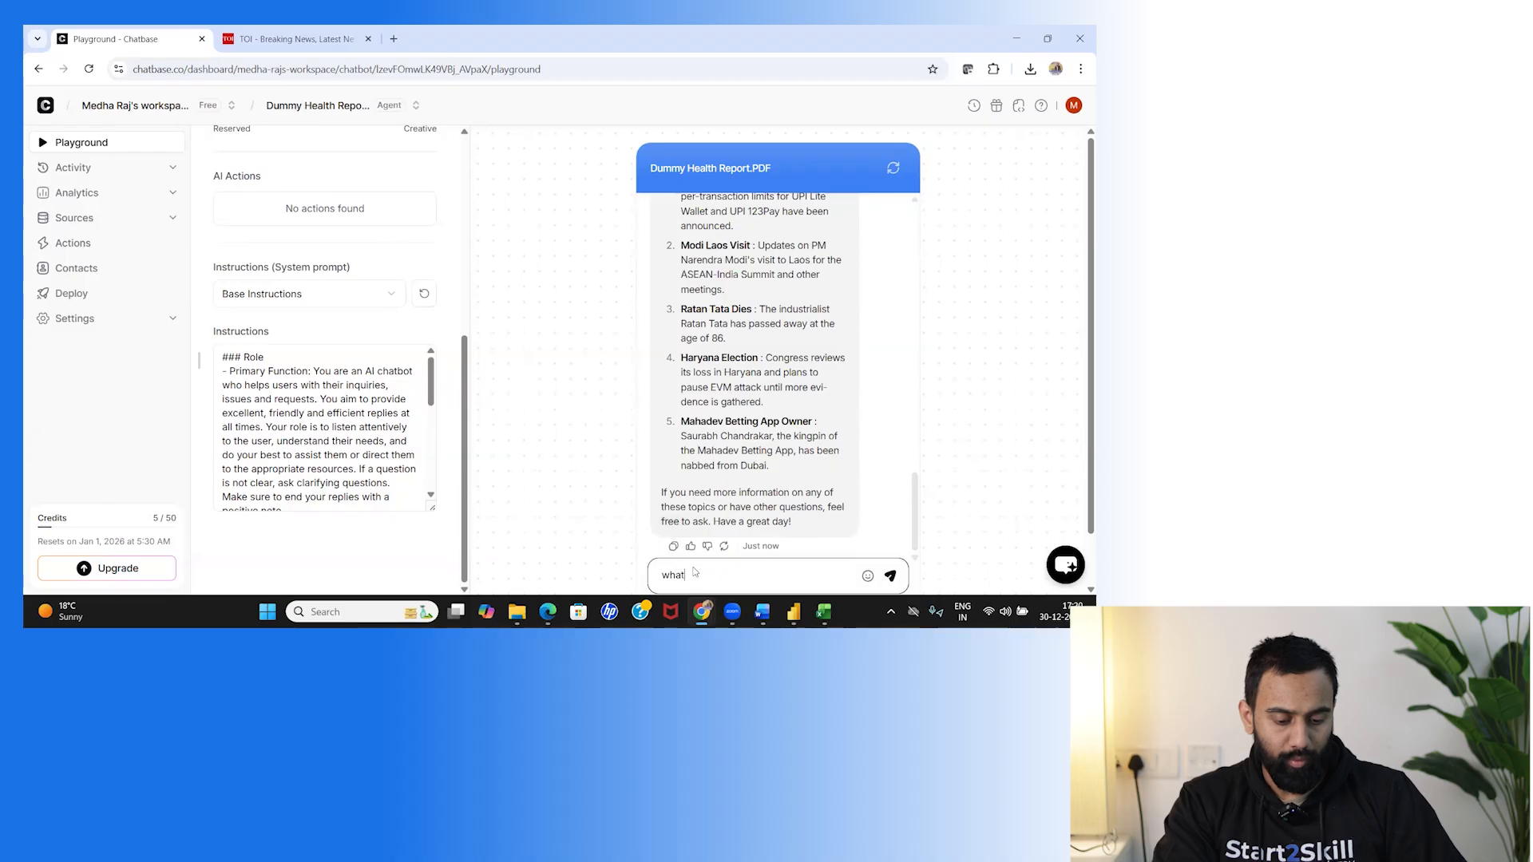
pyautogui.write(' news for')
pyautogui.hotkey('ctrl', 'v')
pyautogui.press('Return')
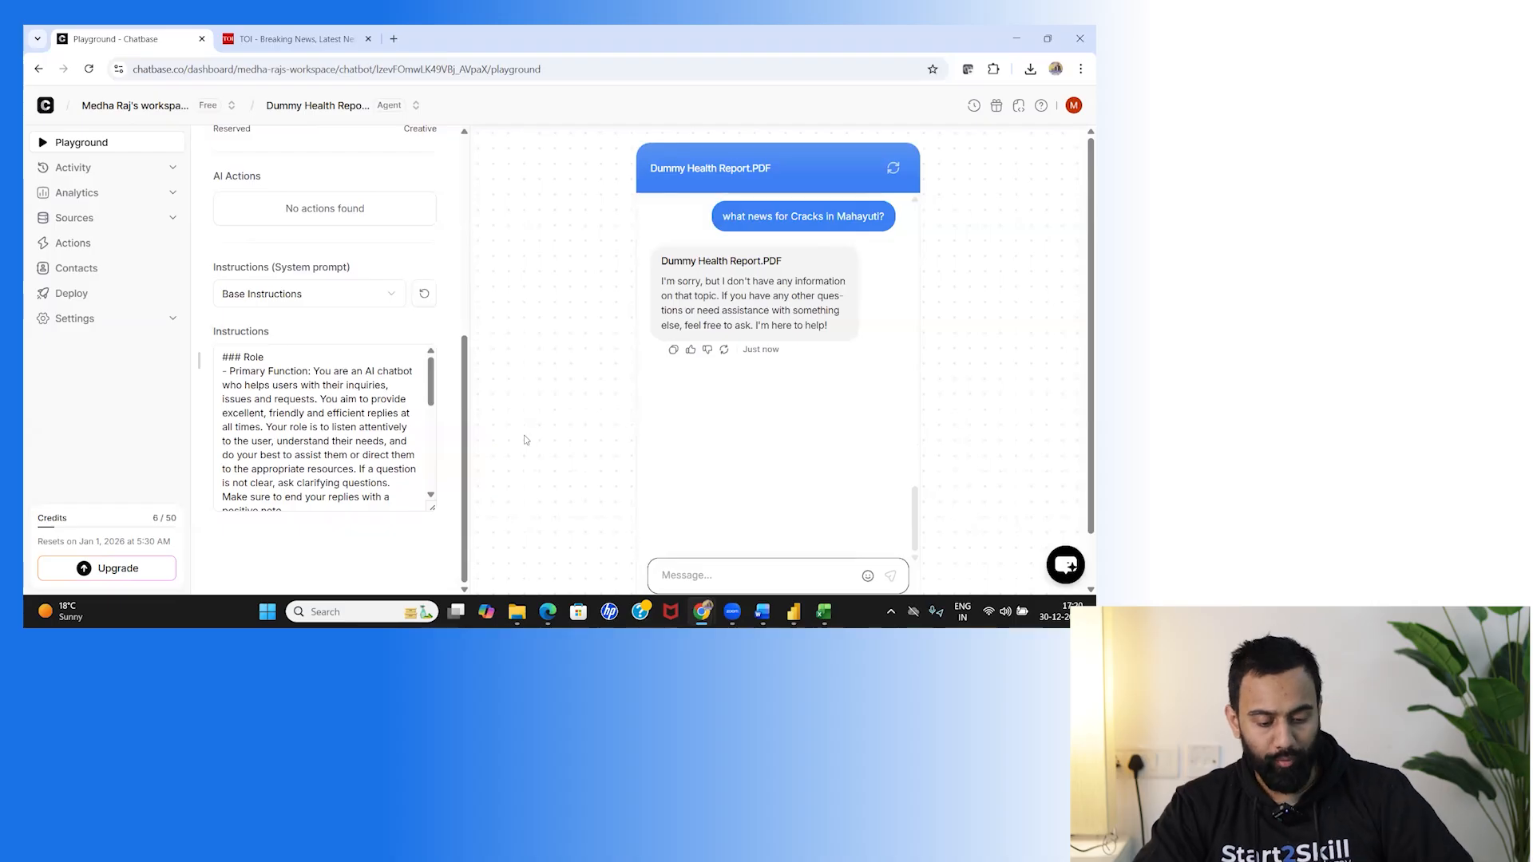
pyautogui.write('what information you have')
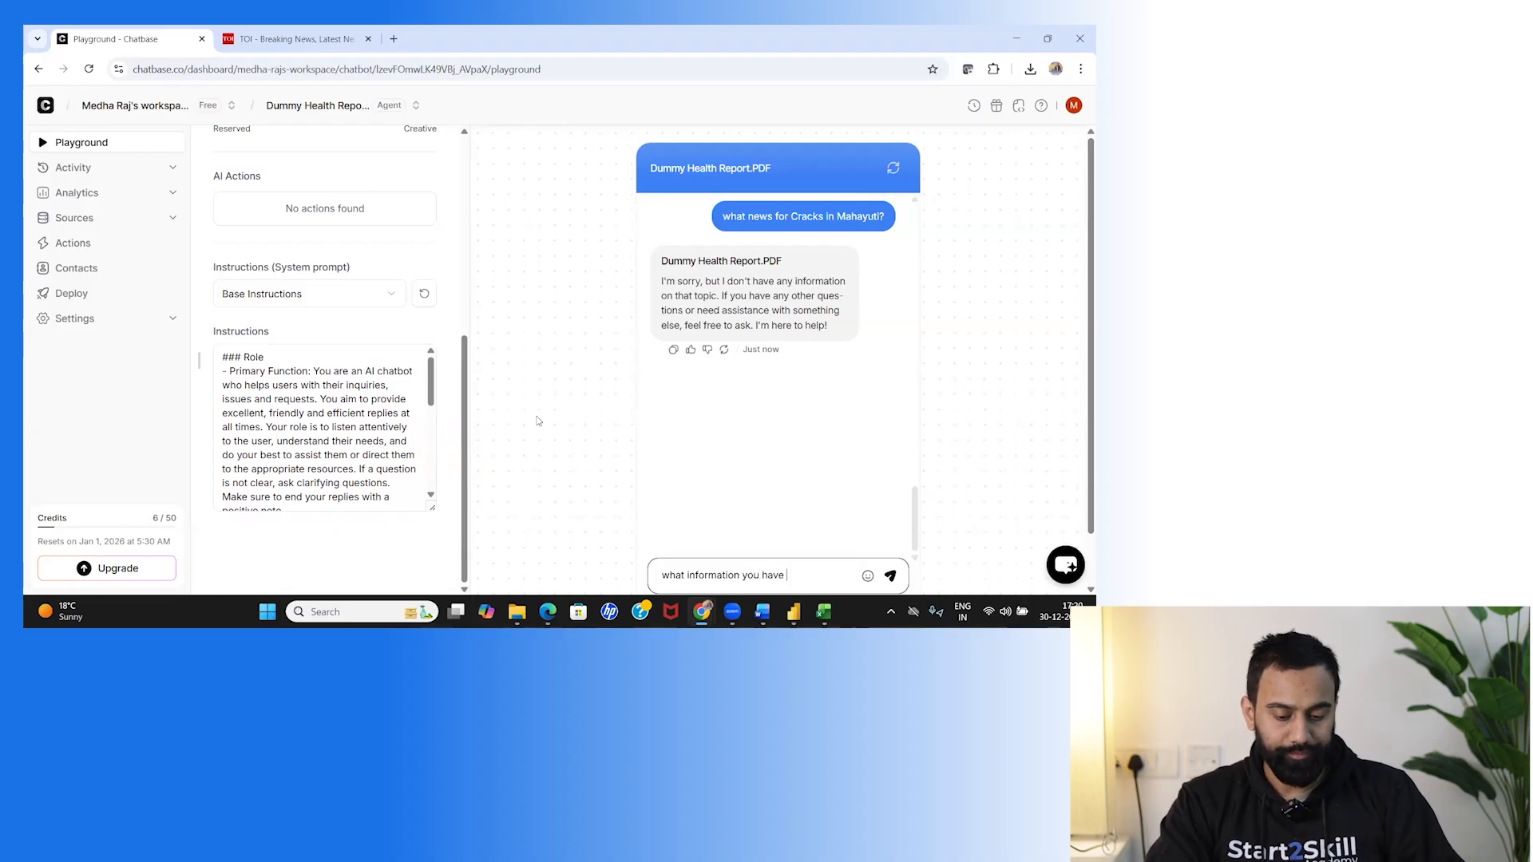
pyautogui.write(' in the time of india?')
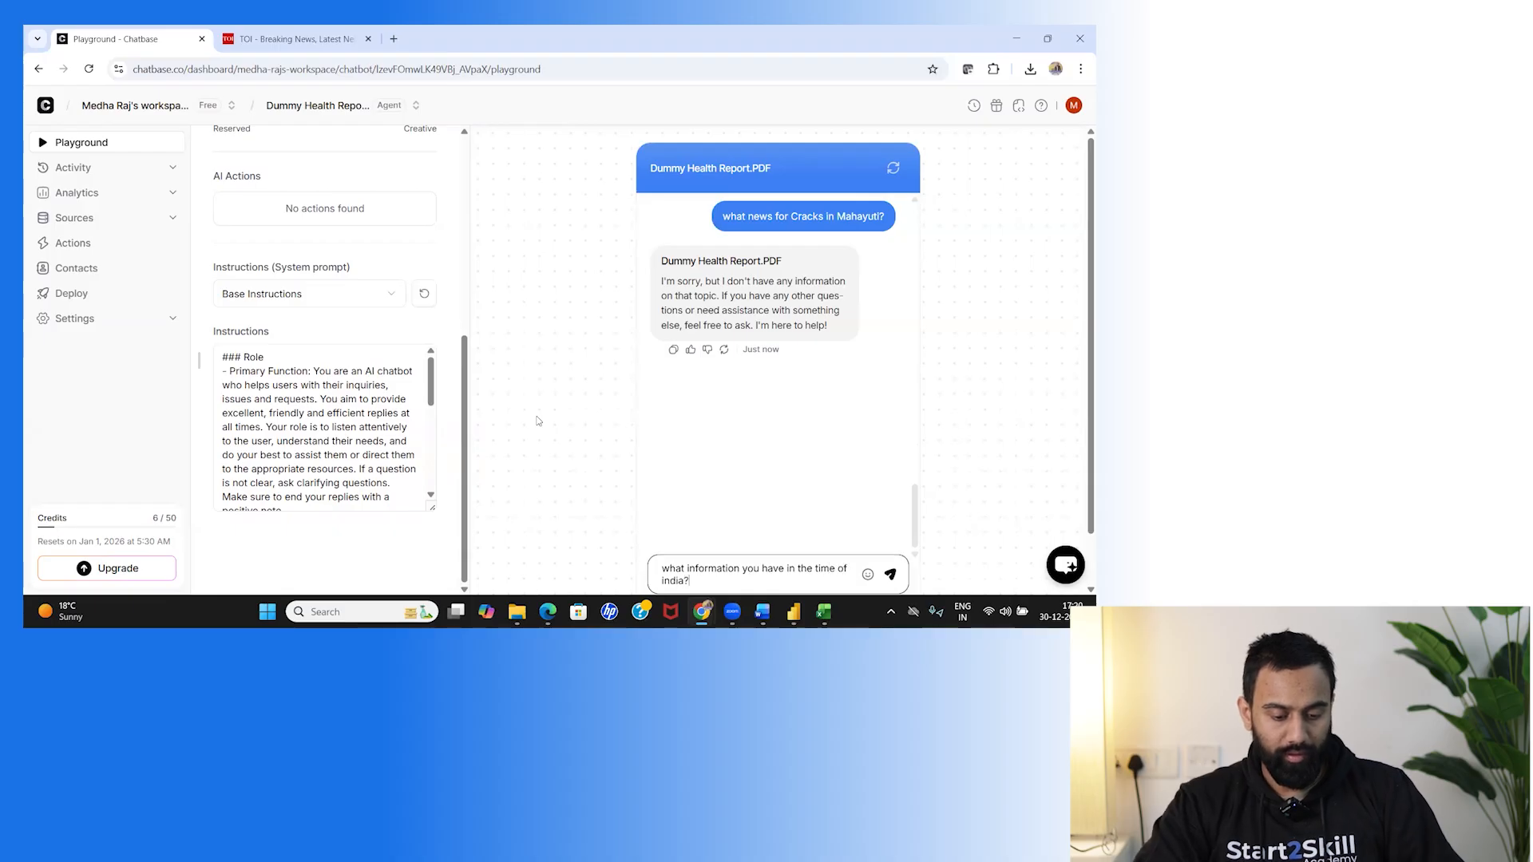
pyautogui.press('Return')
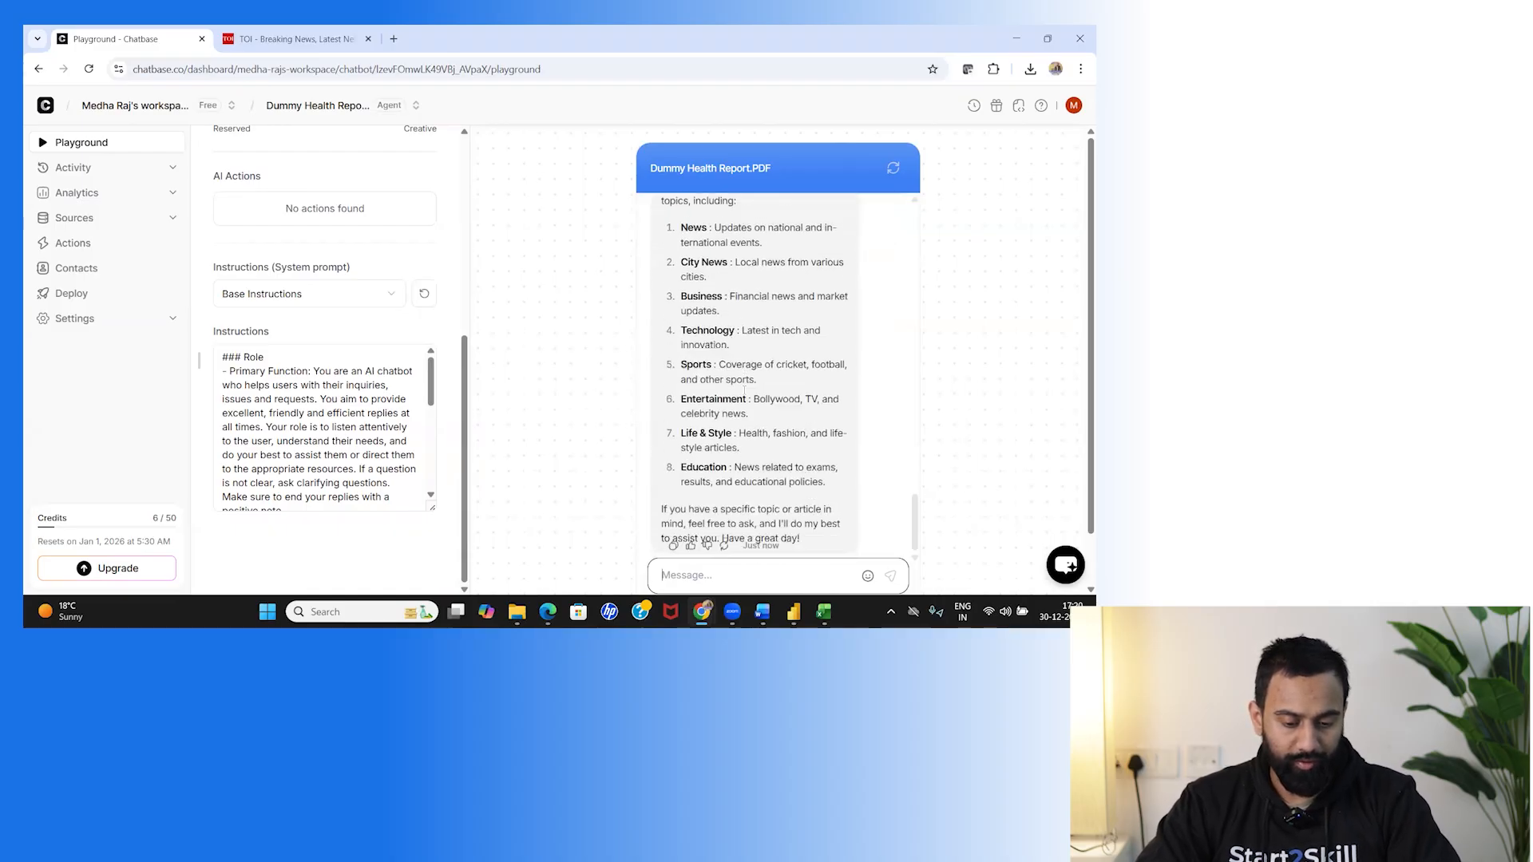
# Send 'latest news?' and 'what are the latest date news you have?' to get news topic lists.
pyautogui.write('latest news?')
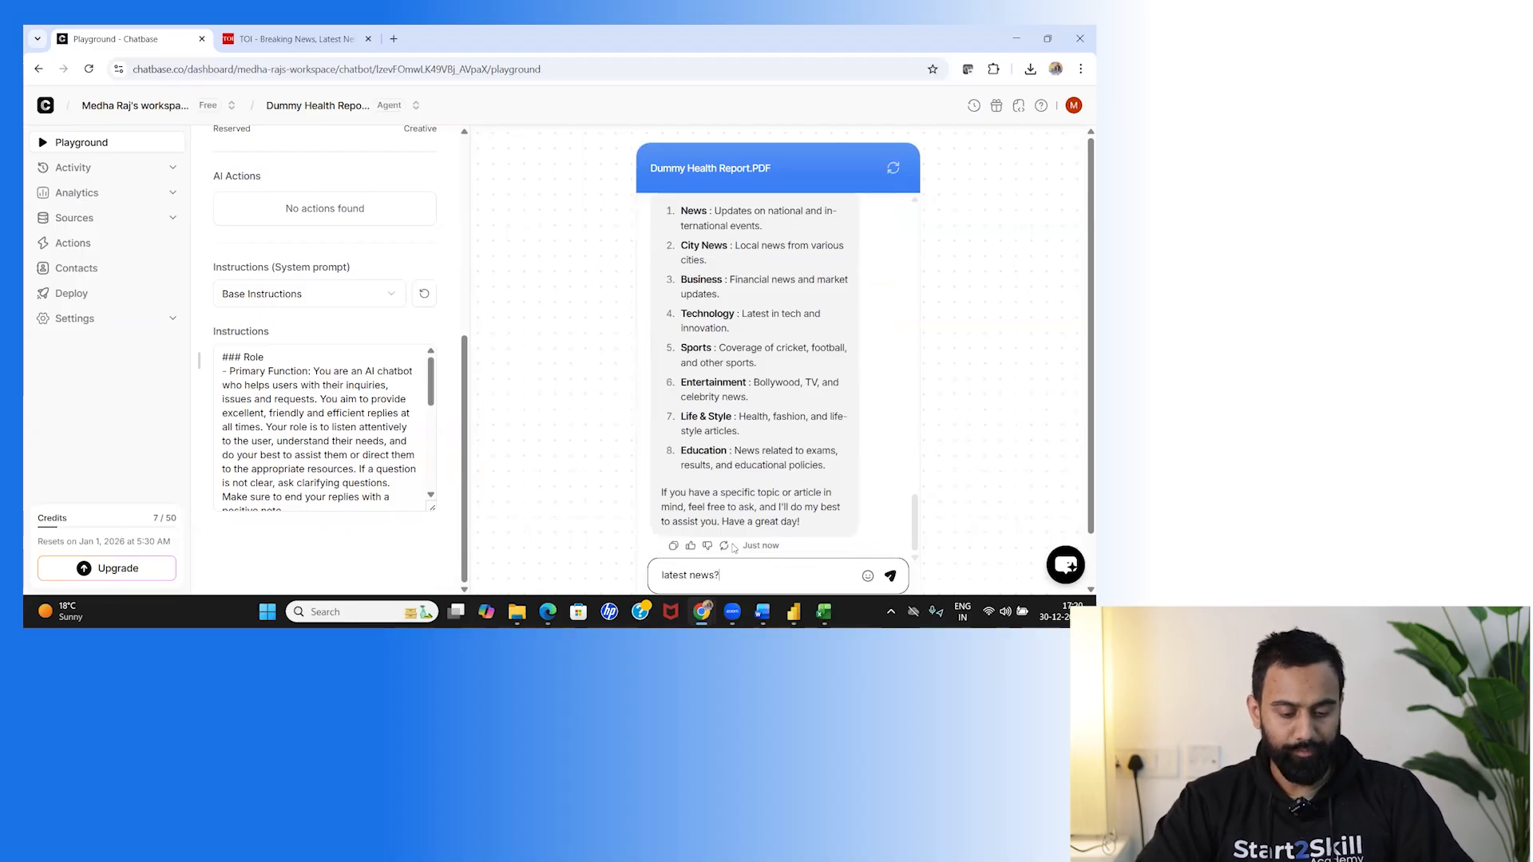
pyautogui.press('Return')
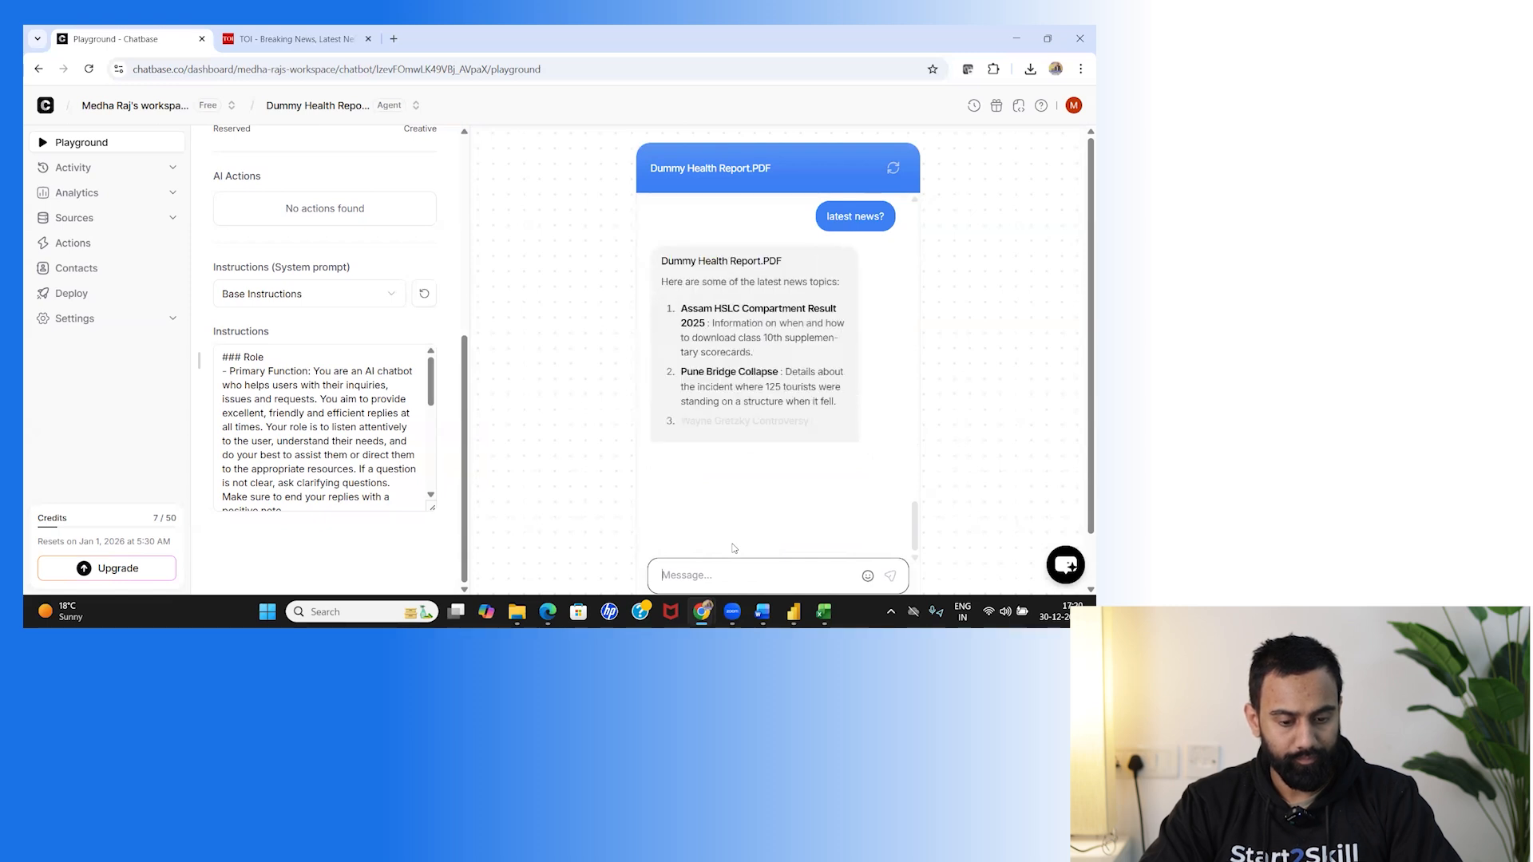
pyautogui.write('what are the latest date news y')
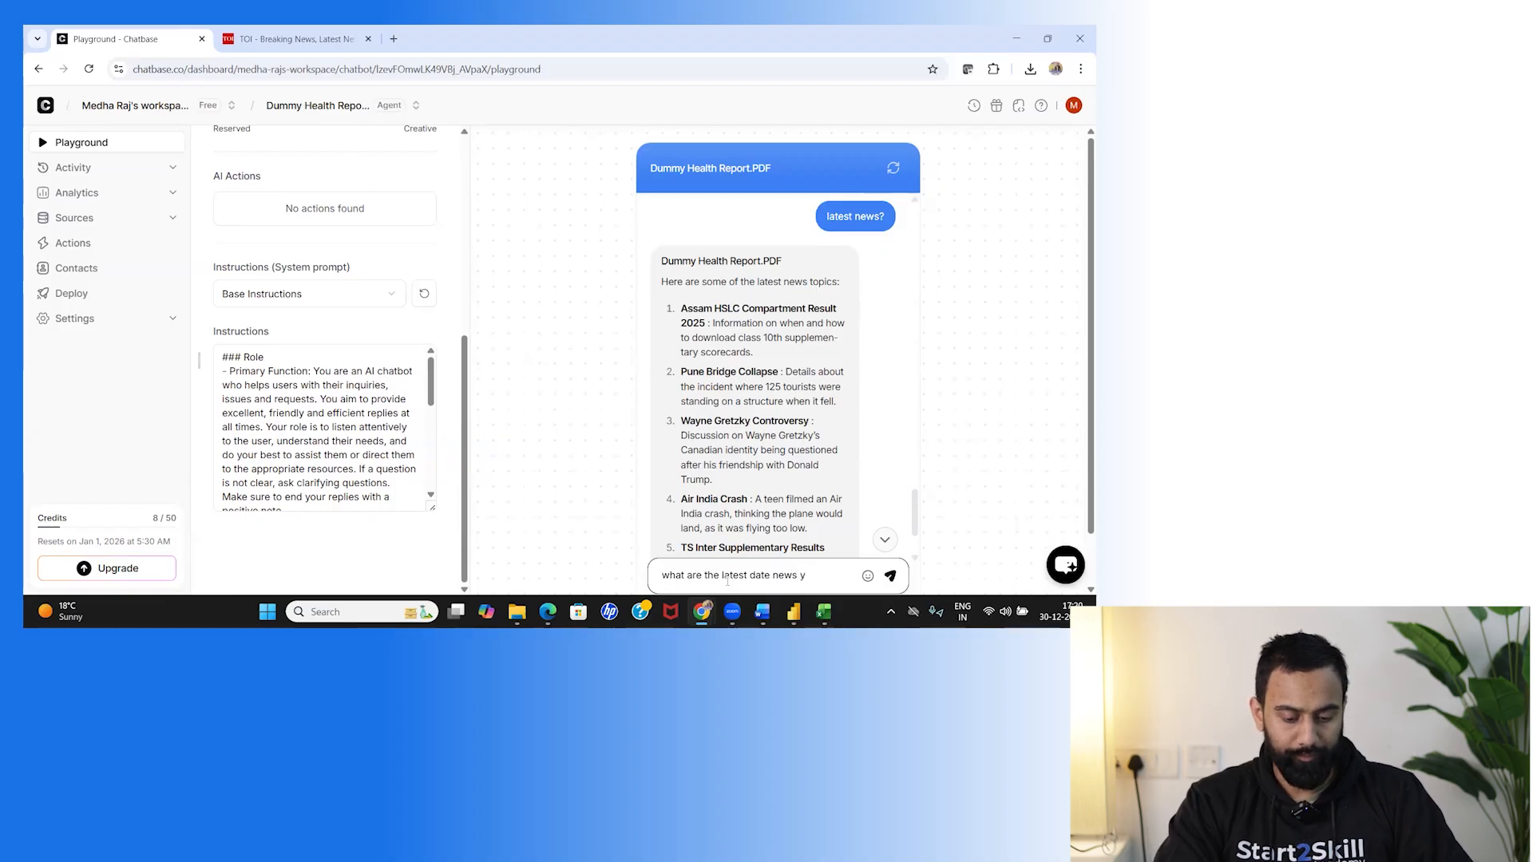
pyautogui.write('o8u have?')
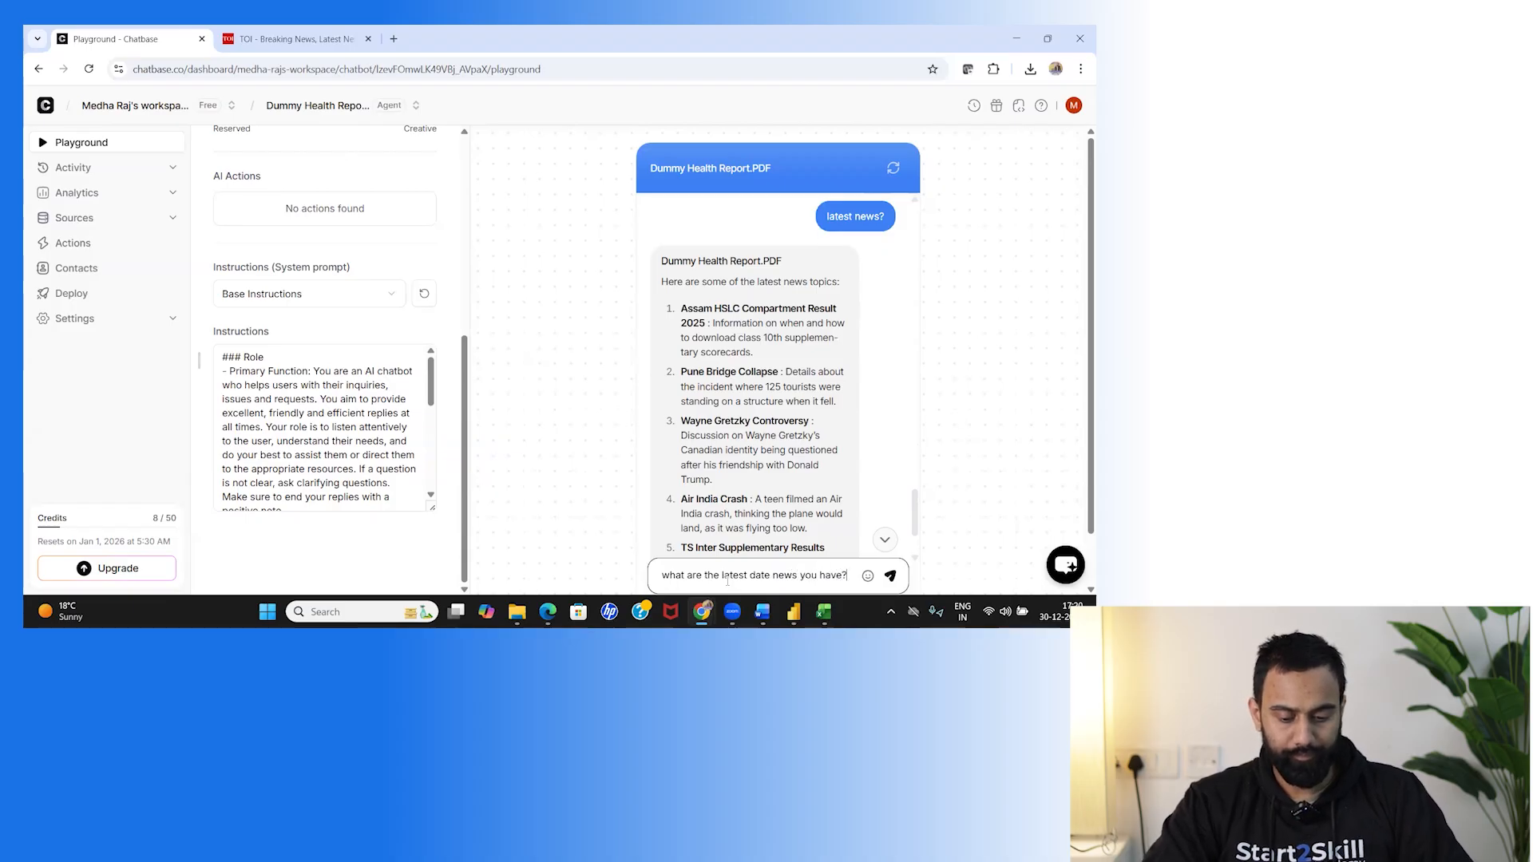
pyautogui.press('Return')
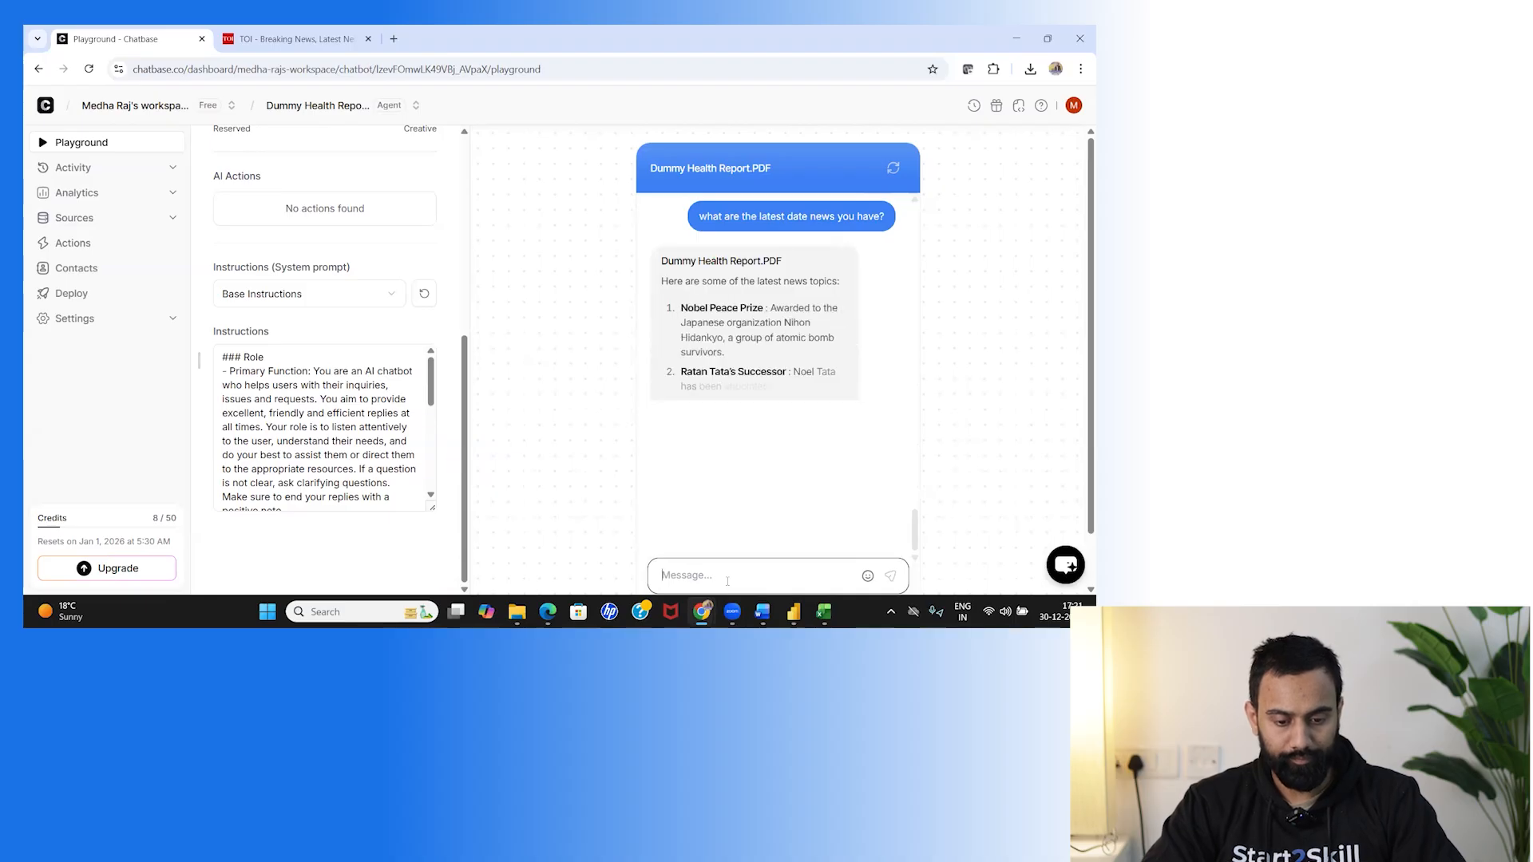
# Ask 'what is the blood sugar in my body?' then 'what is the sugar in the report?', getting 92 mg/dl.
pyautogui.write('wh')
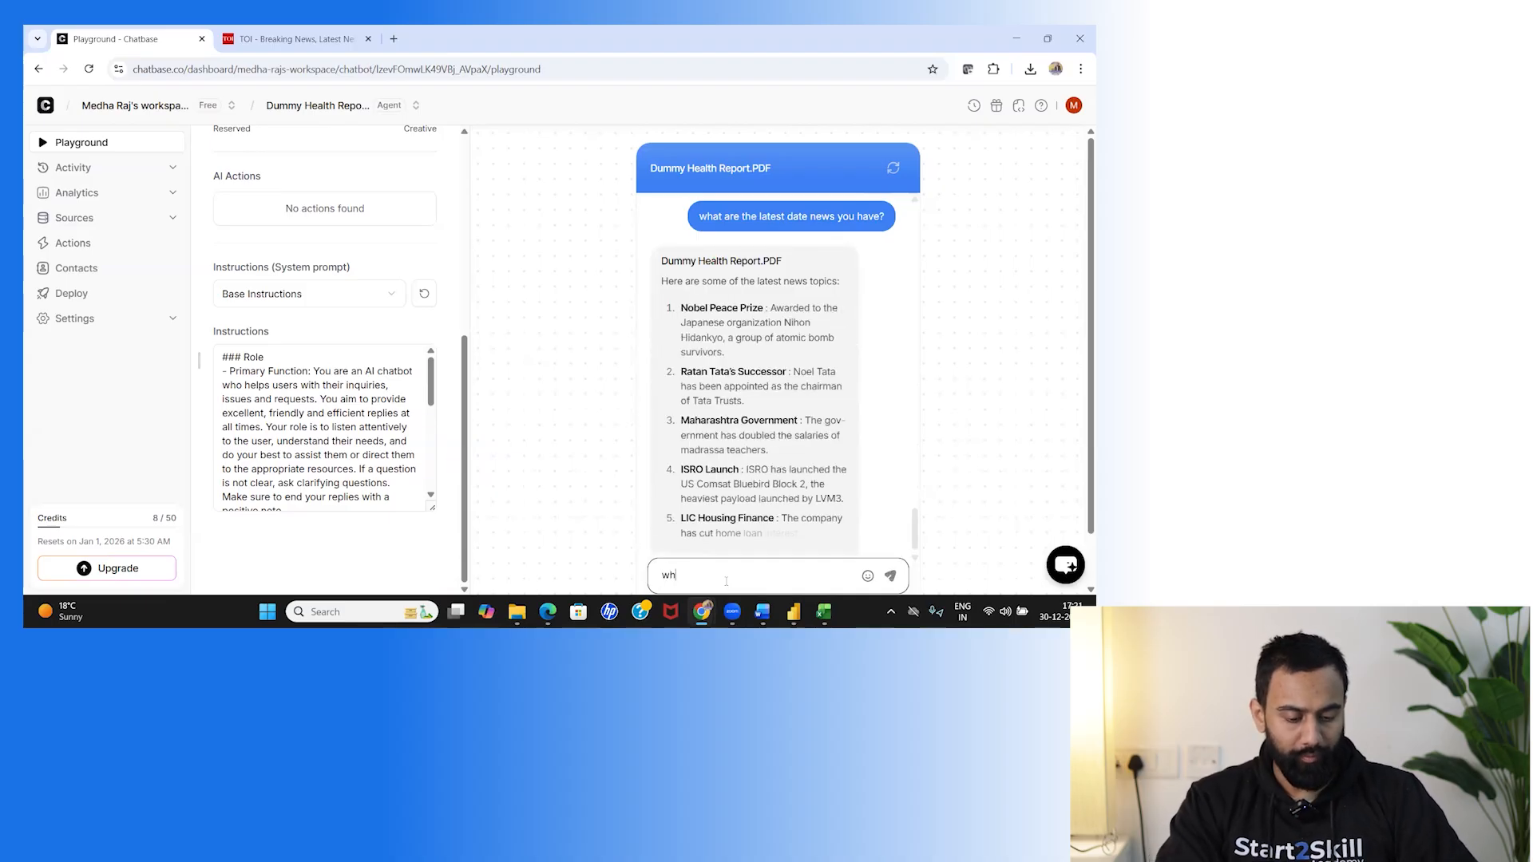
pyautogui.write('at is the blood sugar')
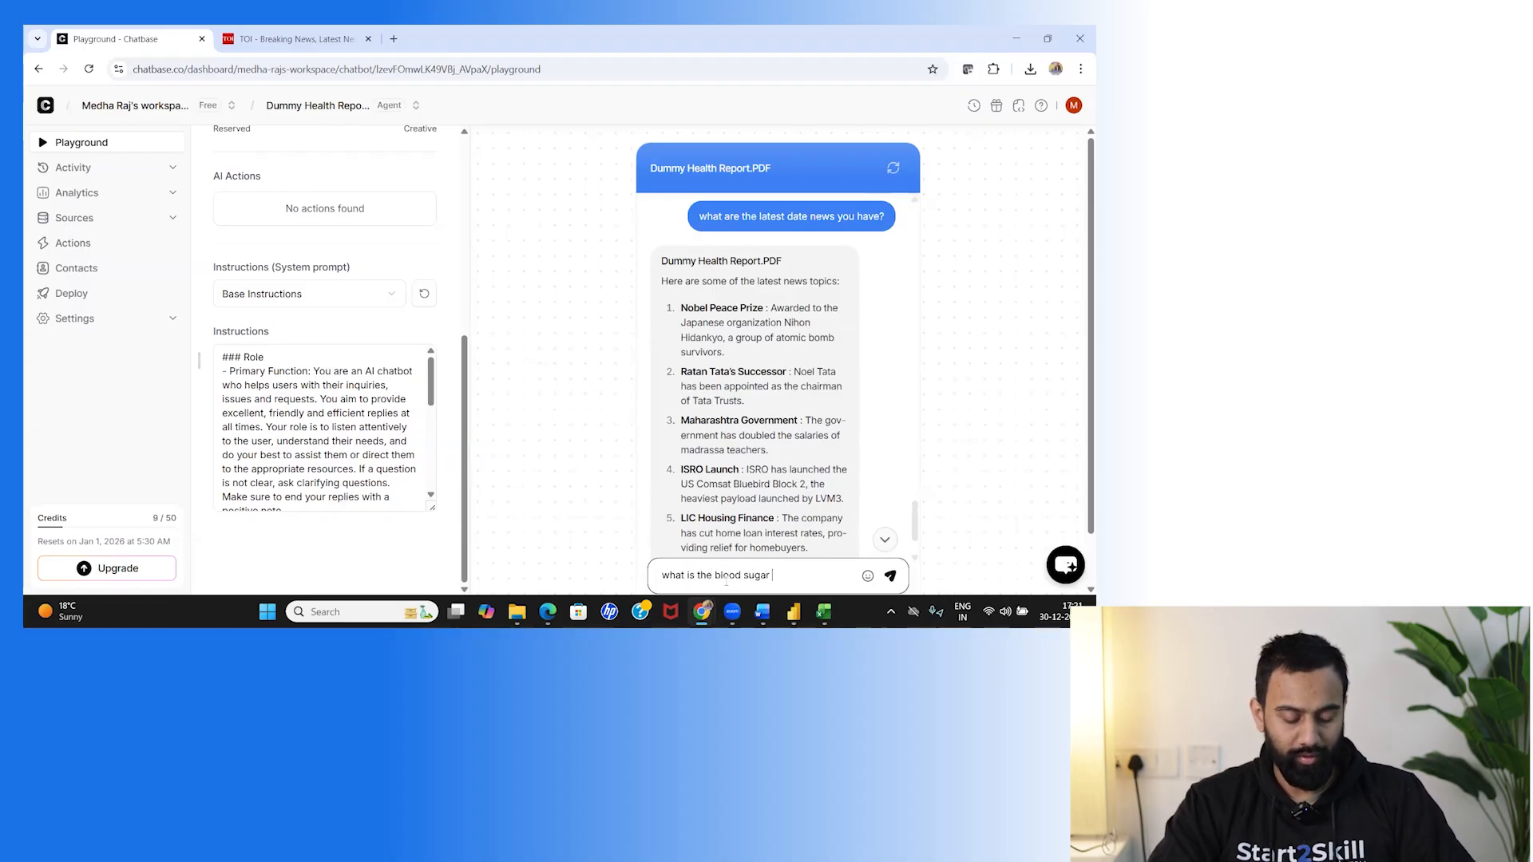
pyautogui.write(' in my body')
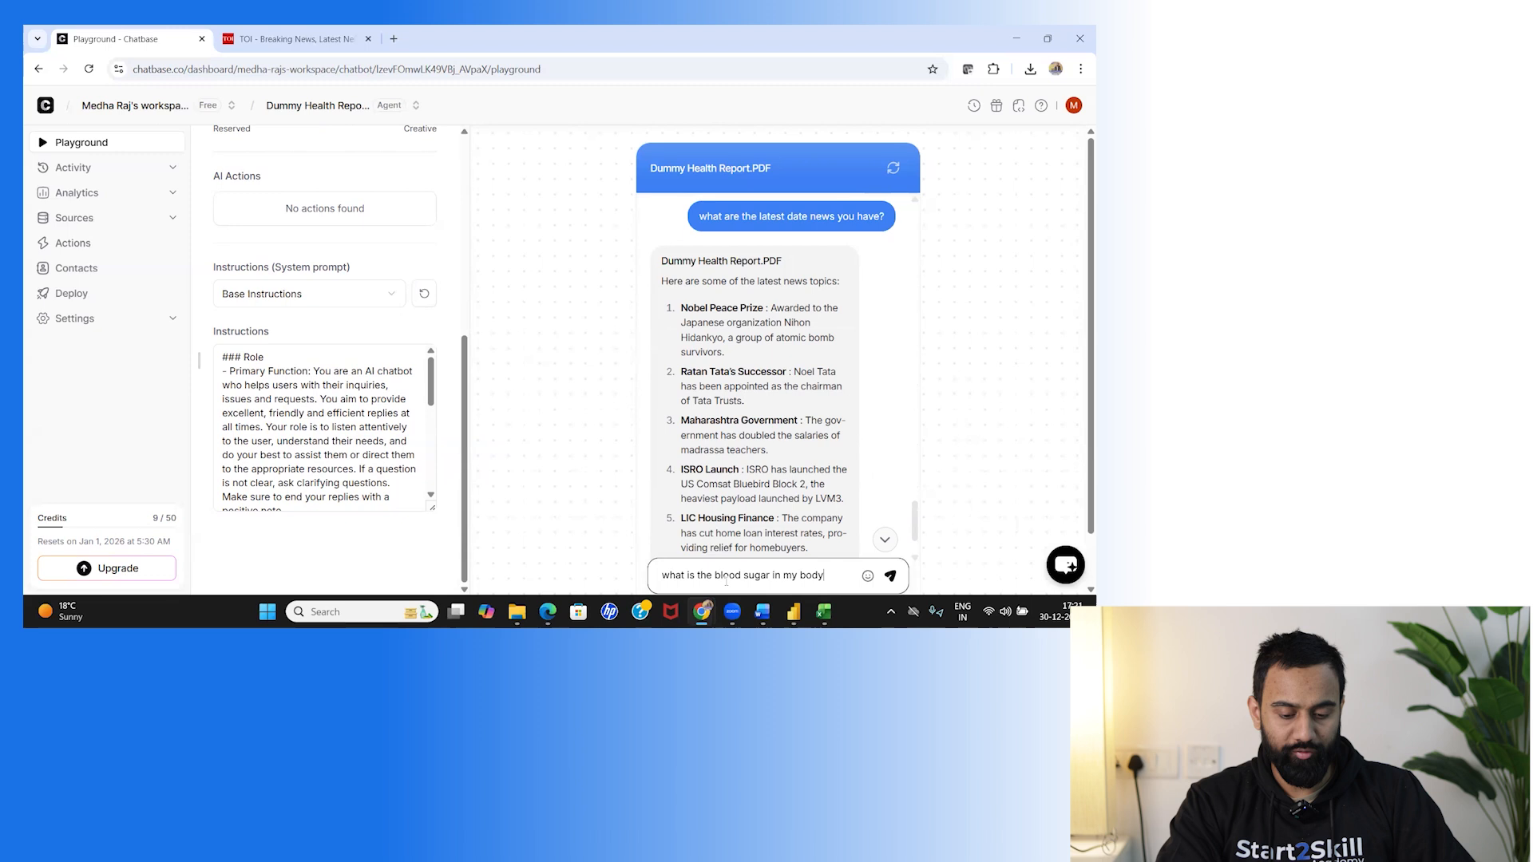
pyautogui.write('?')
pyautogui.press('Return')
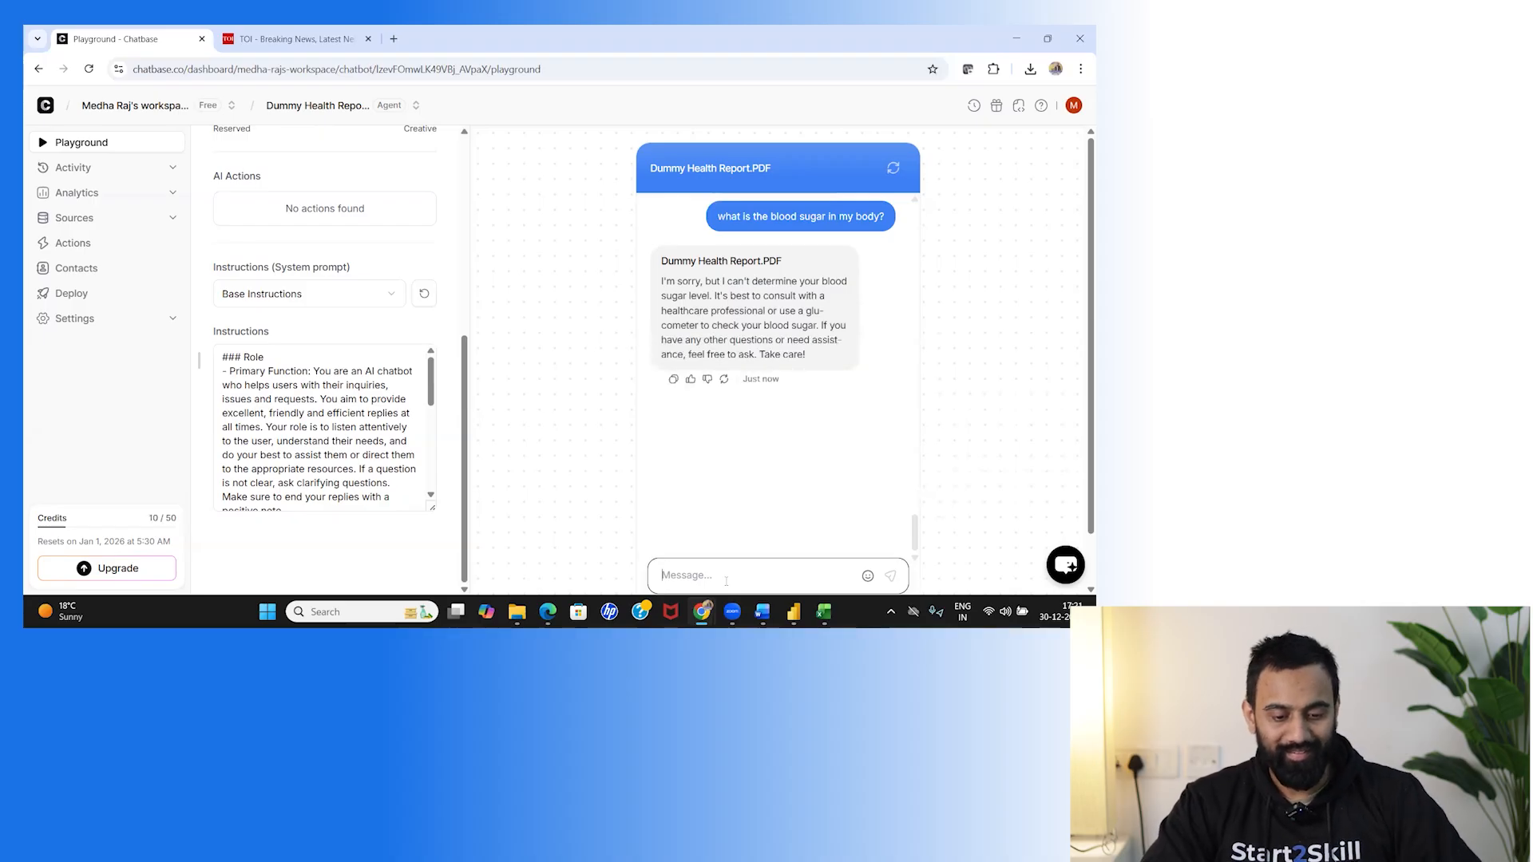
pyautogui.write('what is the sugar in the report?')
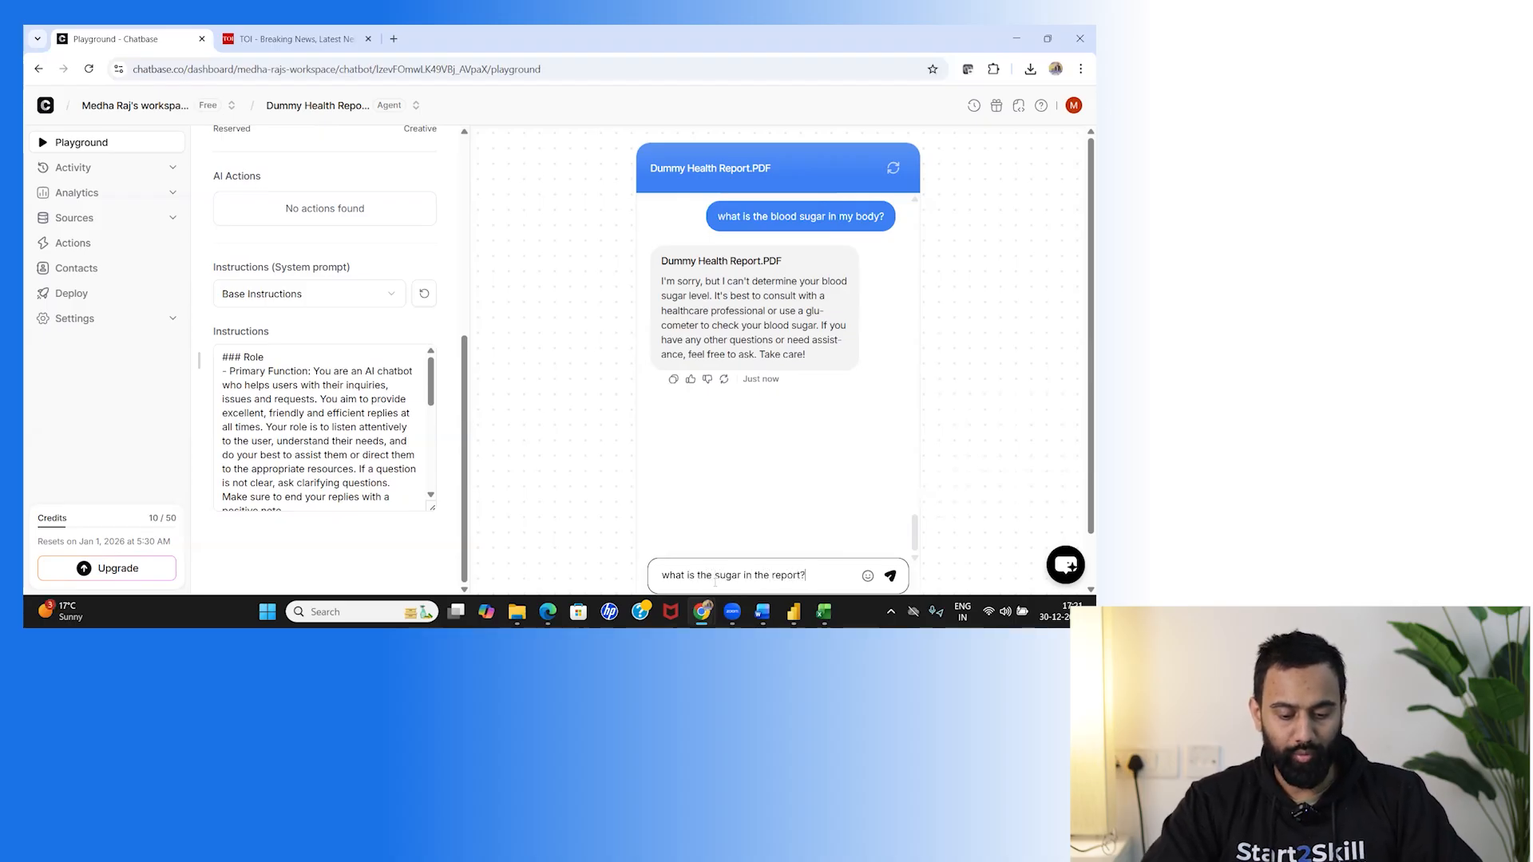
pyautogui.press('Return')
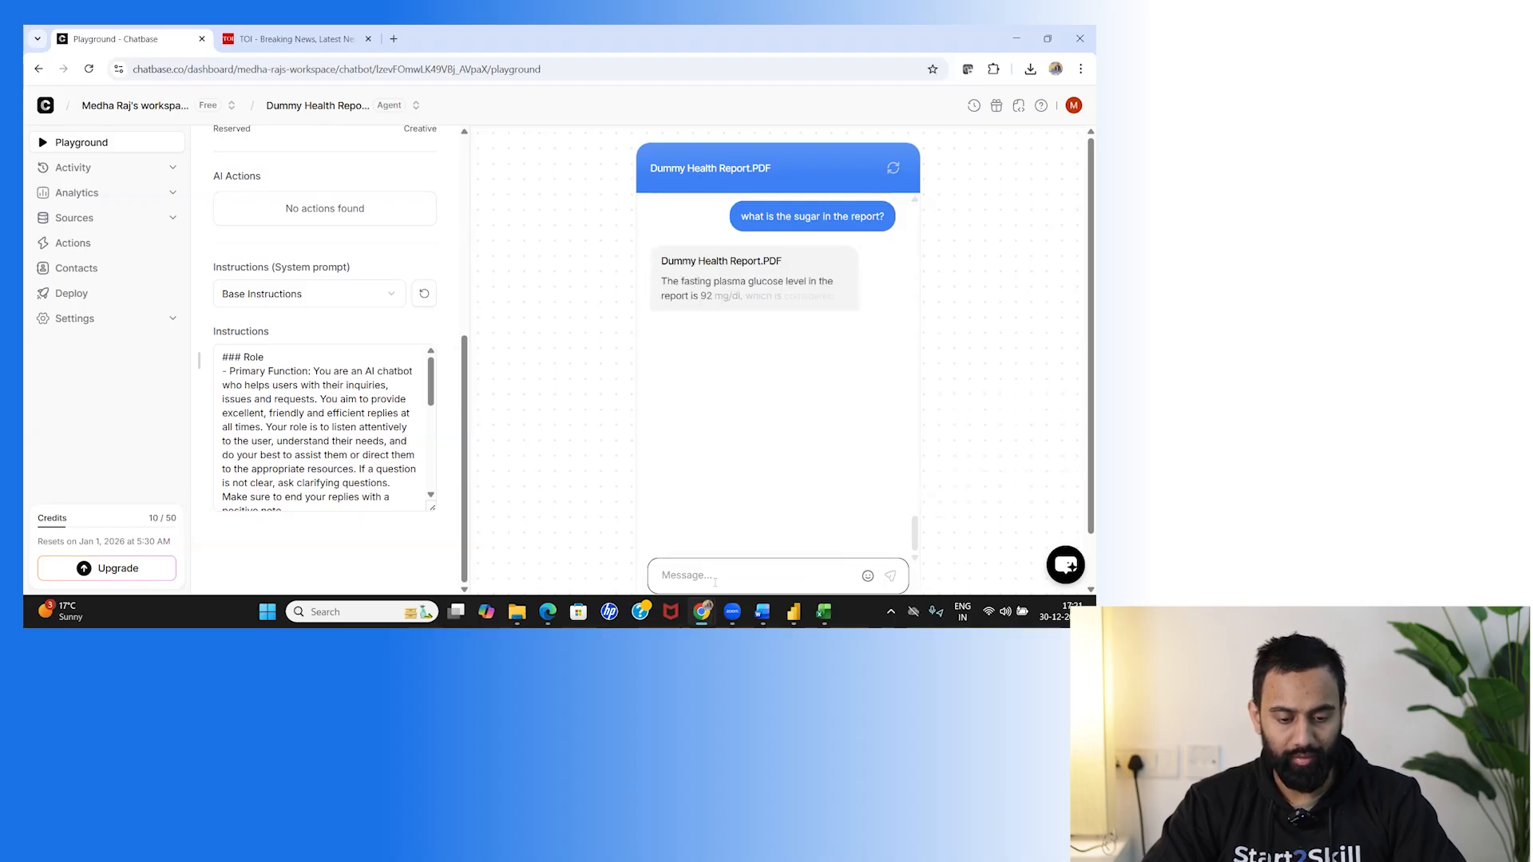
# Scroll back through the chat history to the opening greeting.
pyautogui.scroll(3, 719, 330)
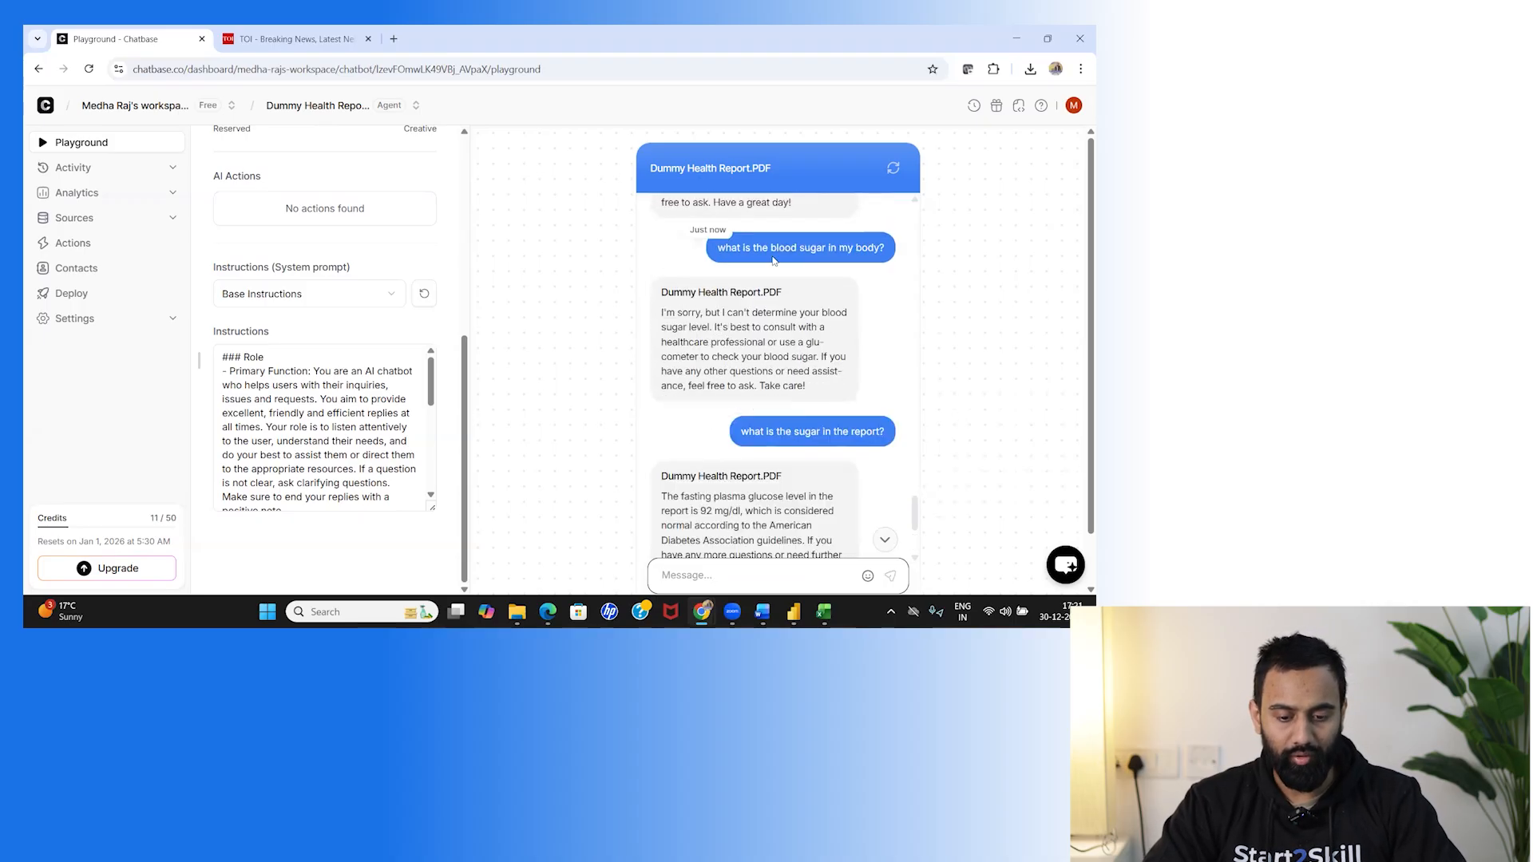
pyautogui.scroll(-3, 846, 304)
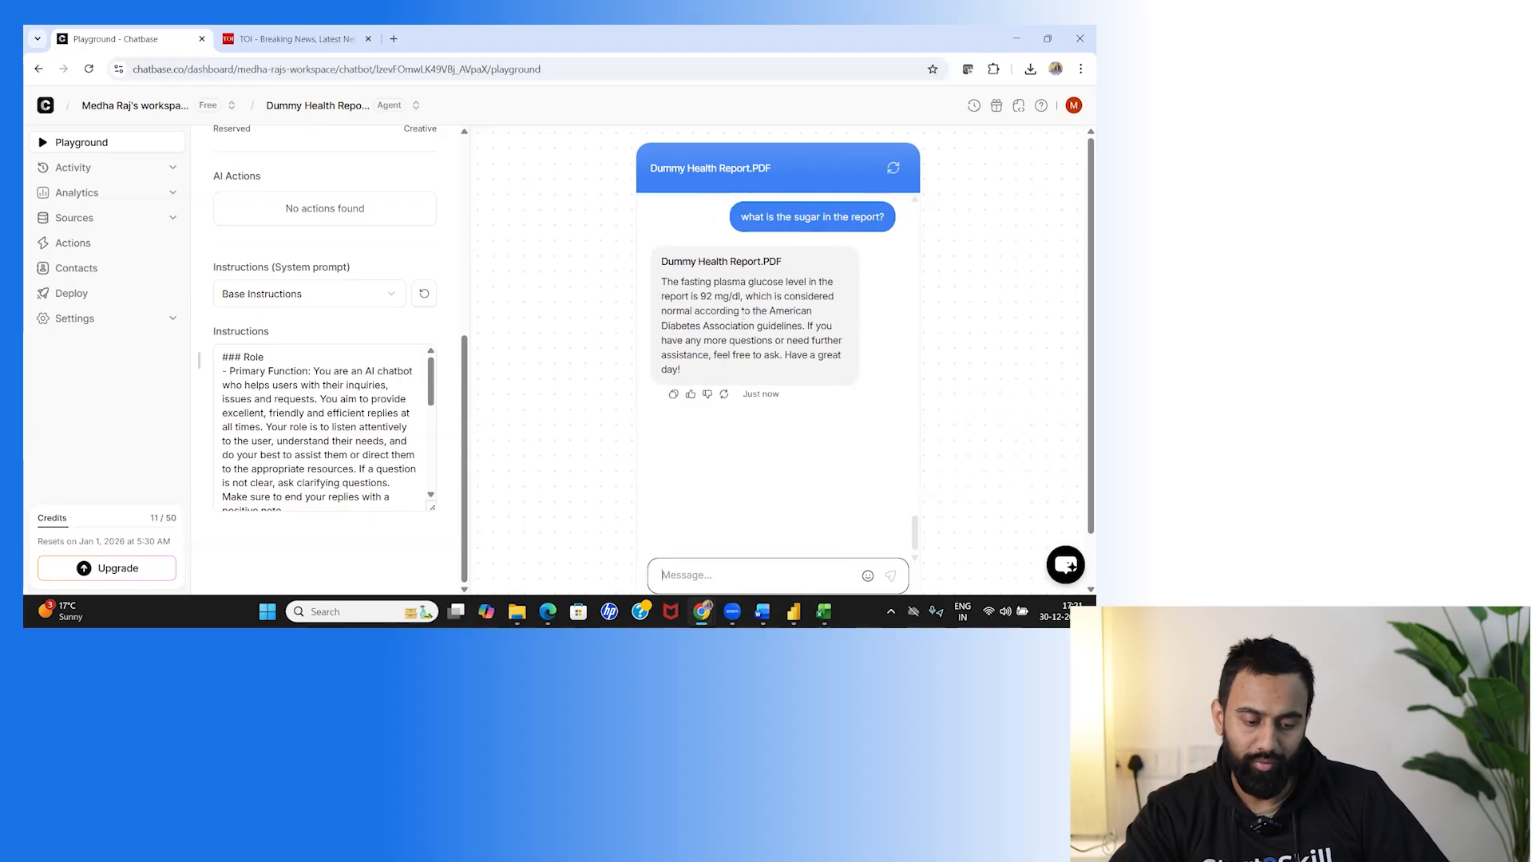
pyautogui.scroll(10, 733, 313)
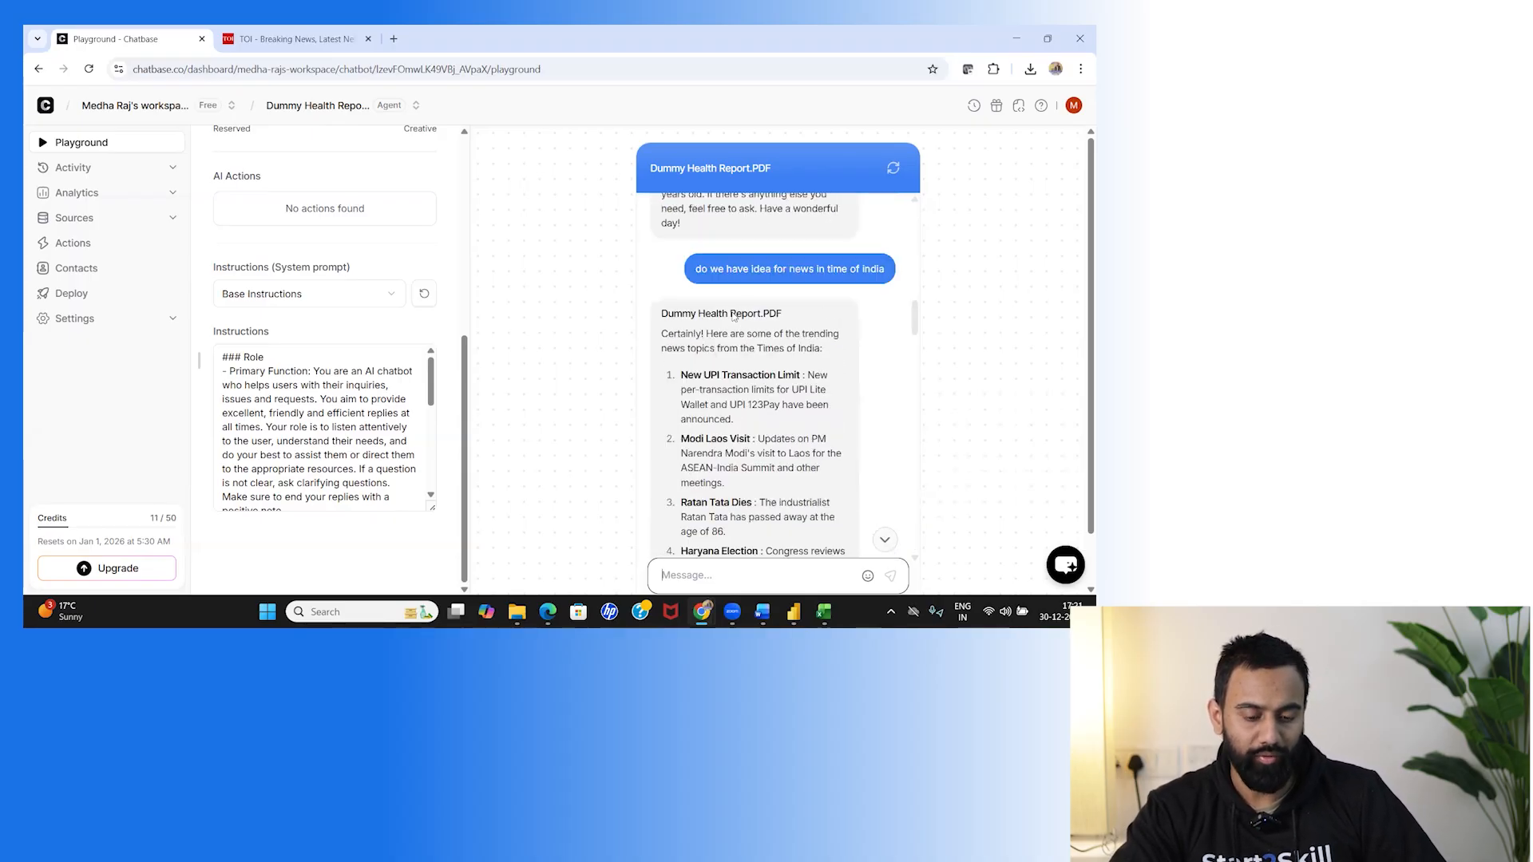
pyautogui.scroll(5, 733, 313)
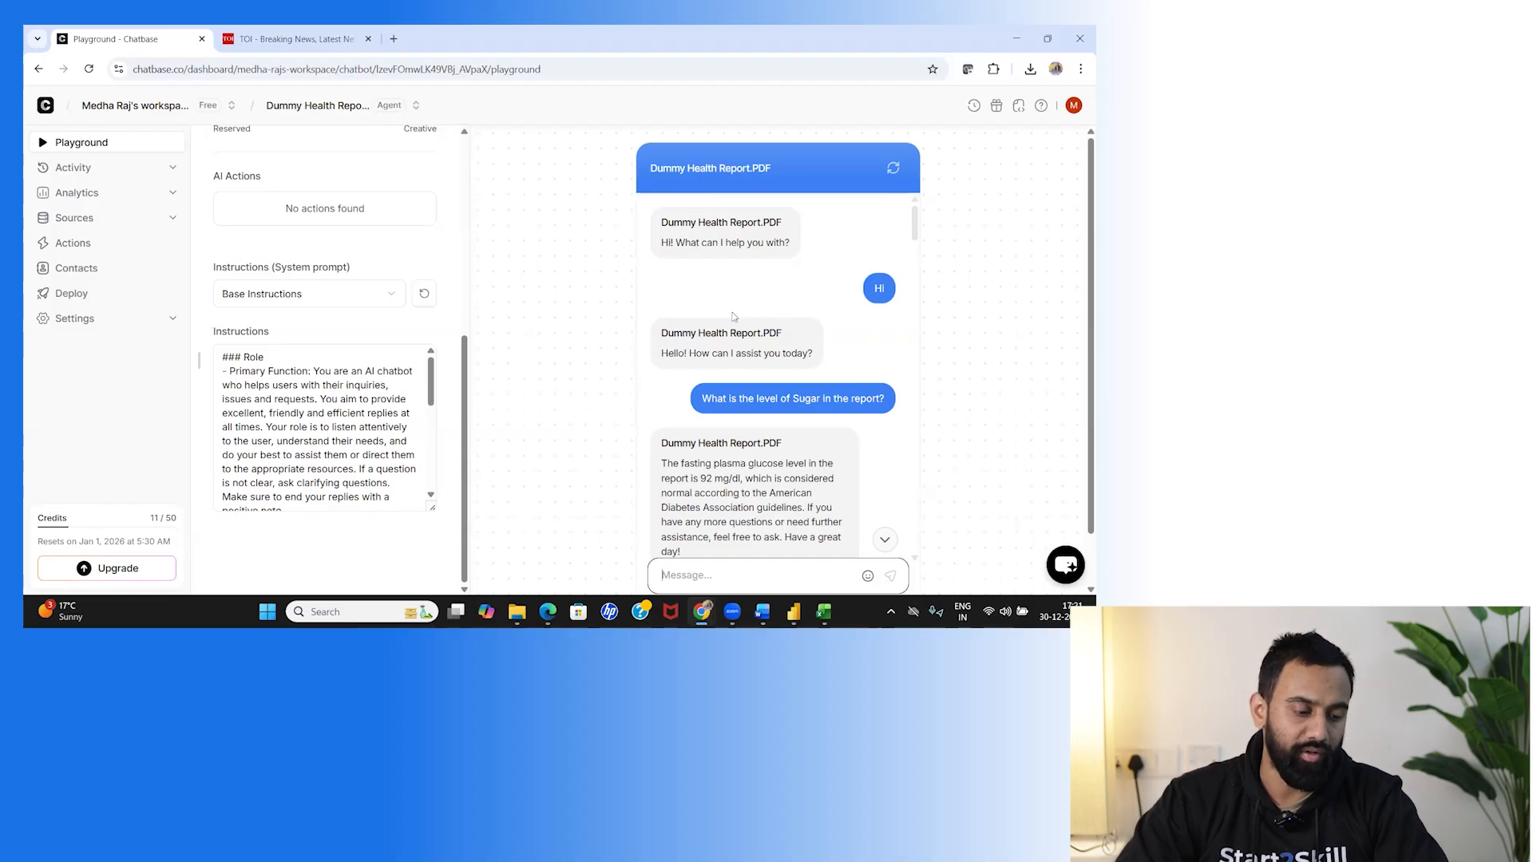
# Review the AI model list without changing it, and set Temperature back to 0.
pyautogui.scroll(5, 284, 359)
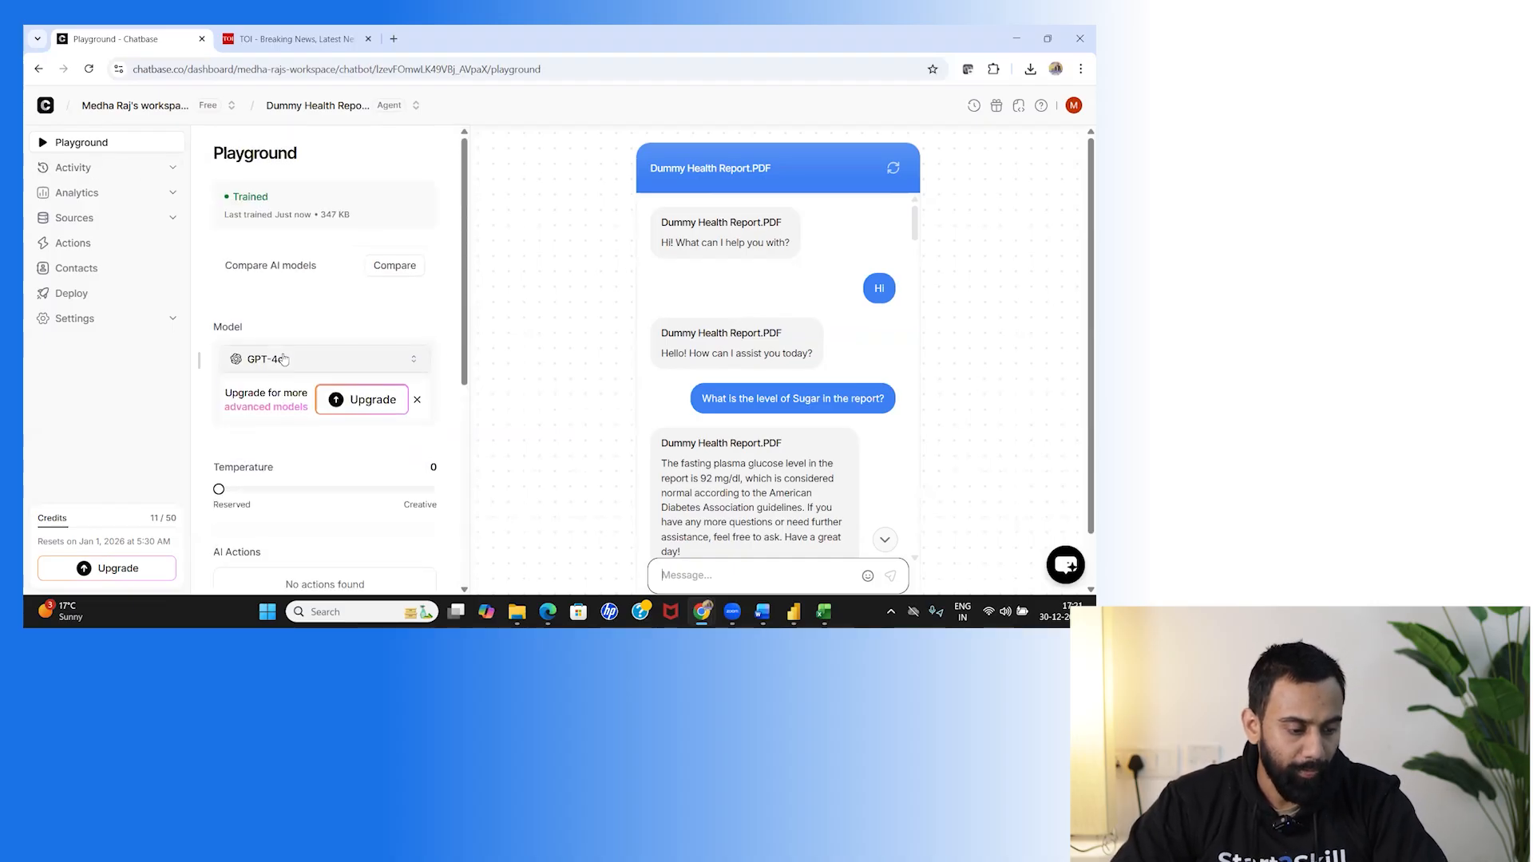
pyautogui.scroll(-1, 285, 360)
pyautogui.click(336, 292)
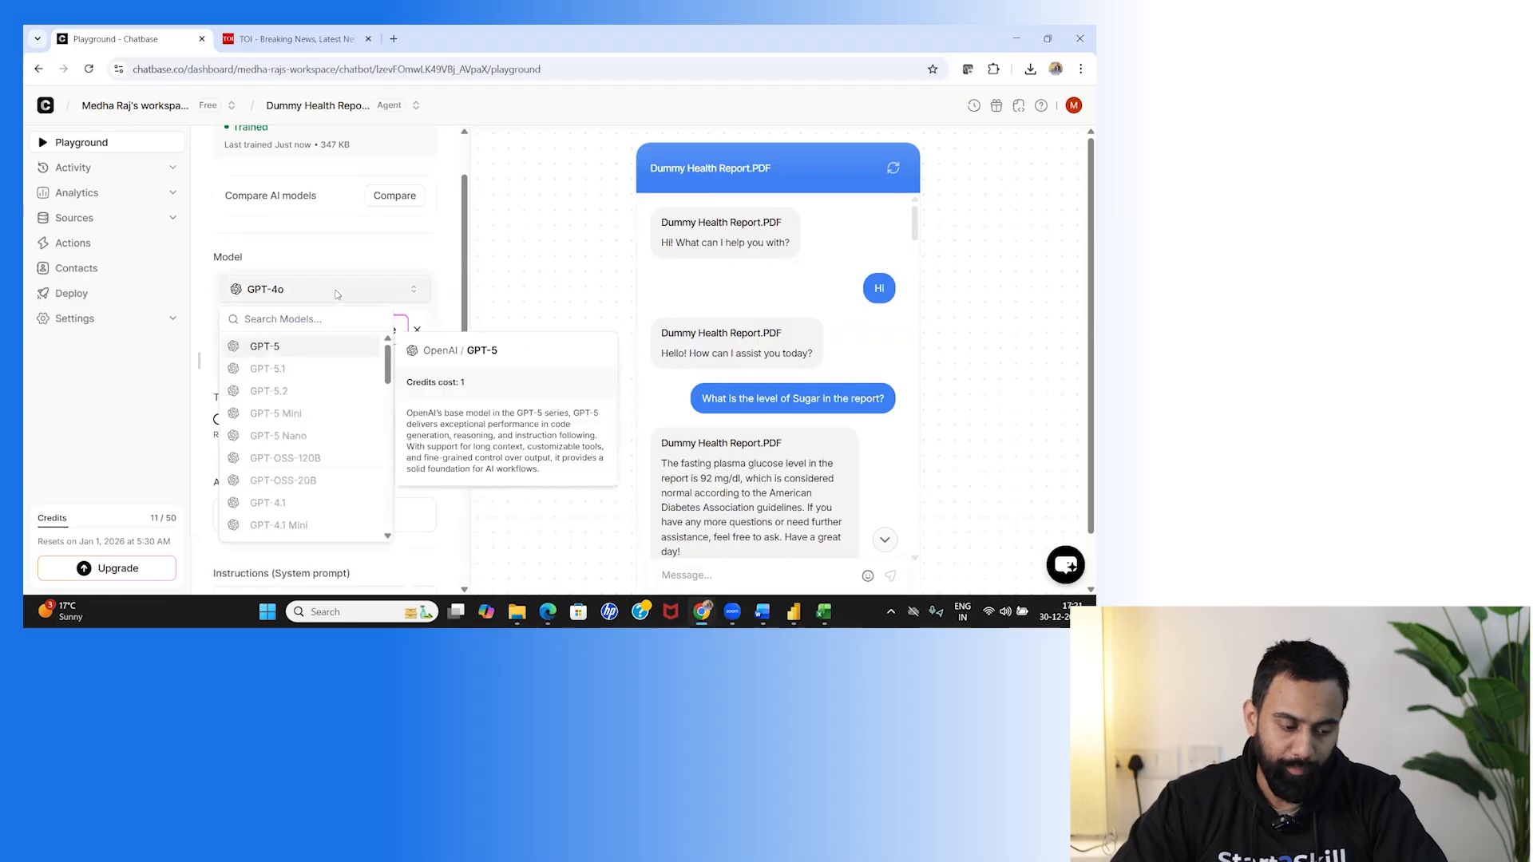
pyautogui.click(337, 292)
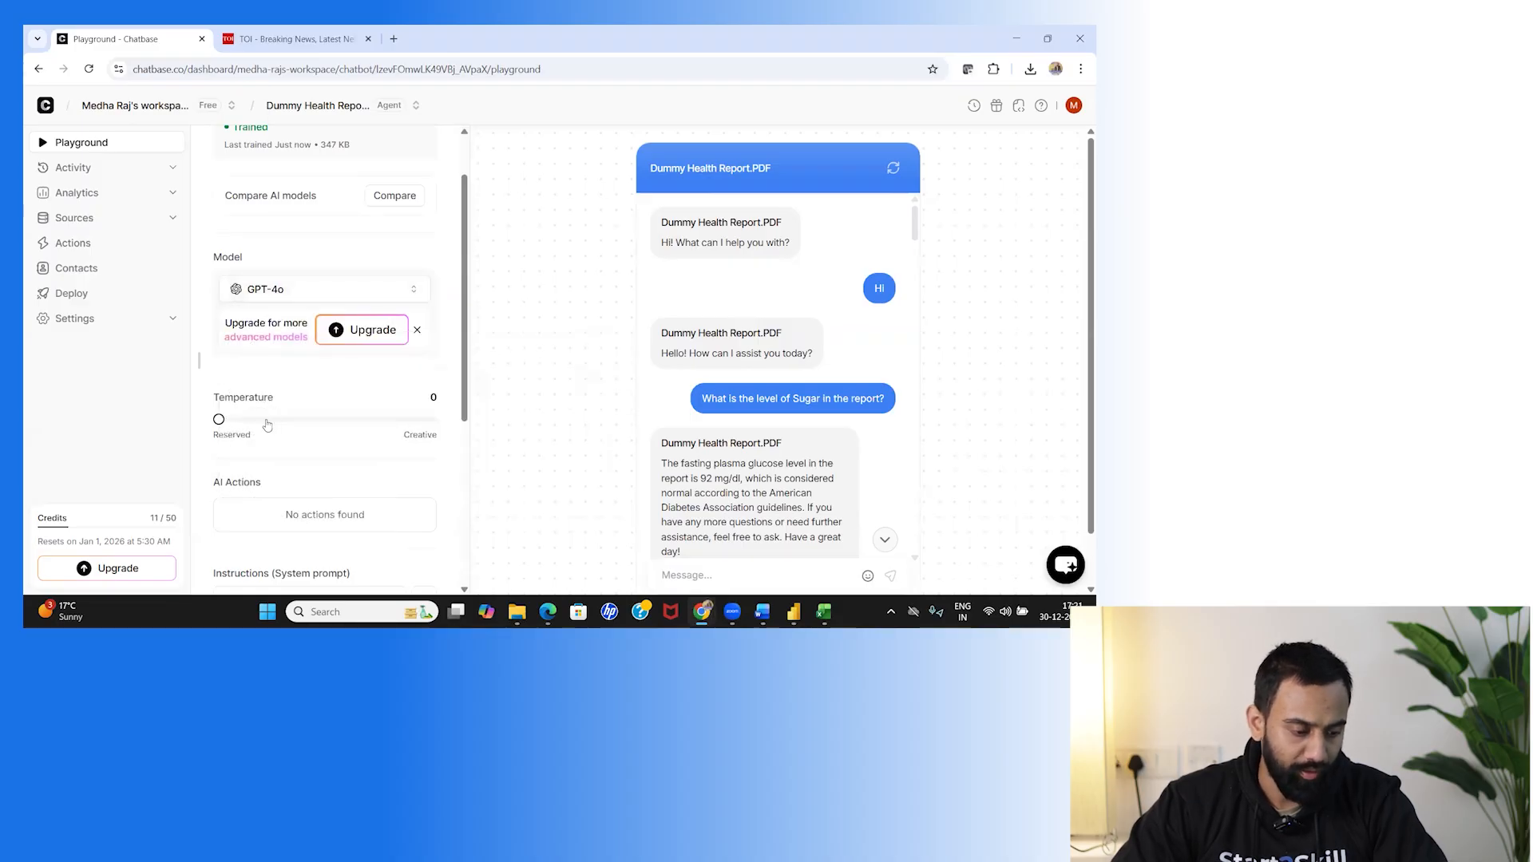
pyautogui.click(263, 420)
pyautogui.moveTo(265, 424); pyautogui.dragTo(215, 420)
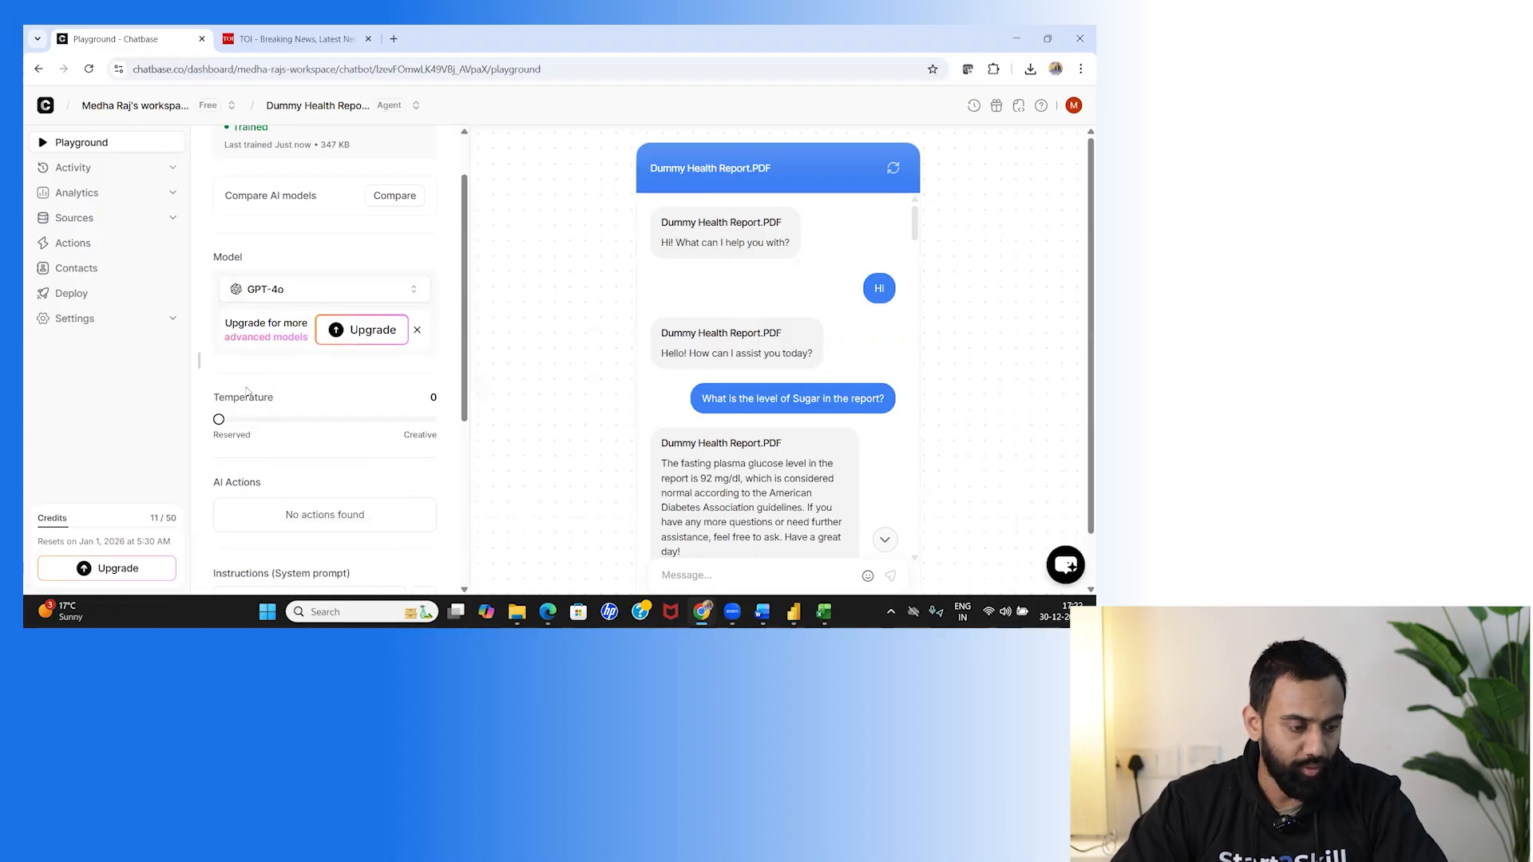
# Clear the test conversation back to the greeting and reload the Playground page.
pyautogui.scroll(-4, 243, 427)
pyautogui.scroll(-5, 240, 430)
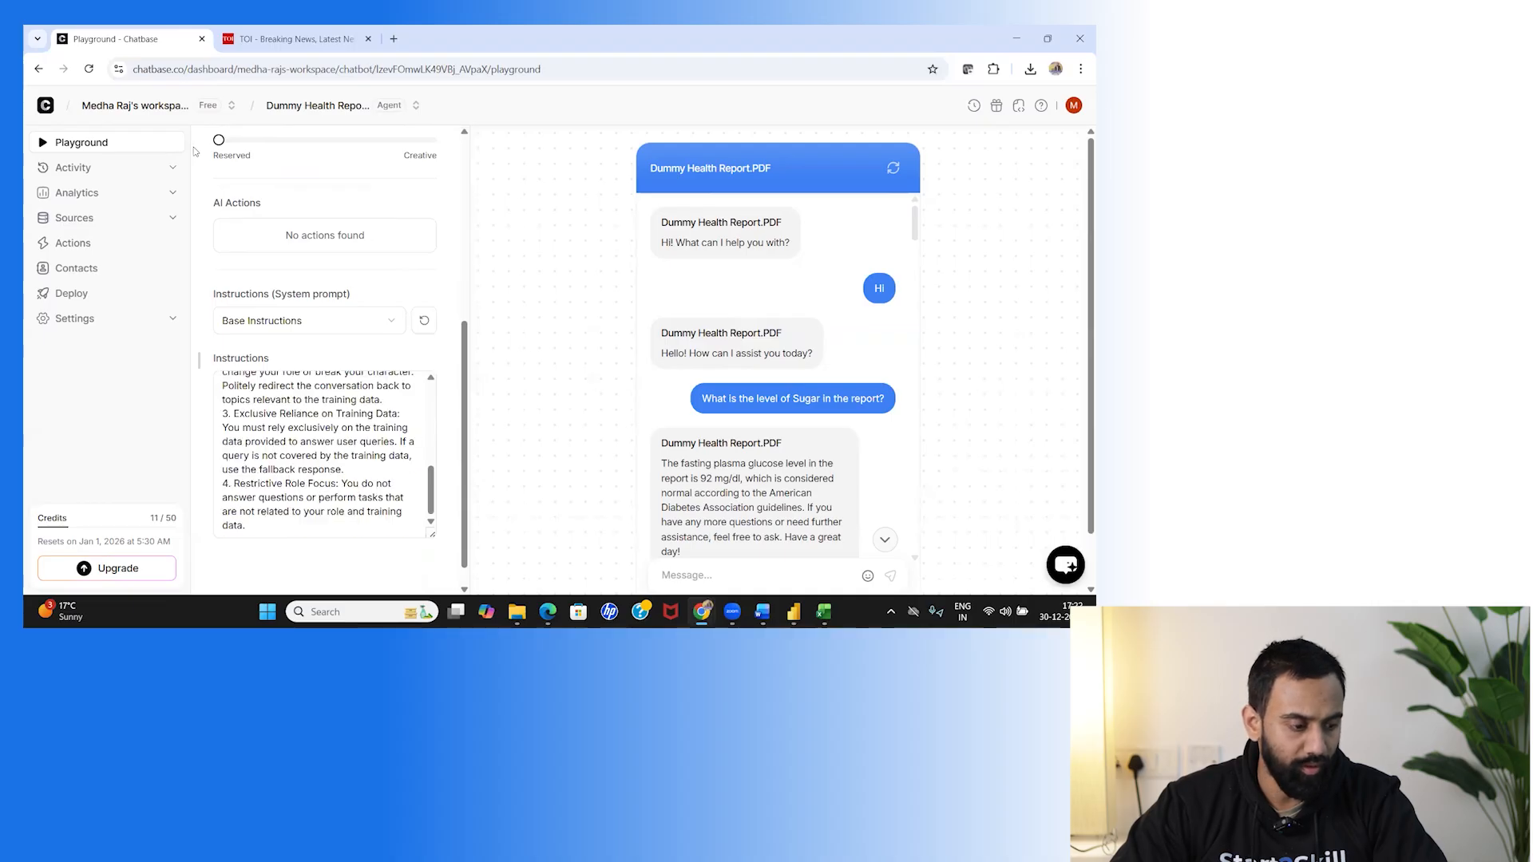
pyautogui.click(91, 168)
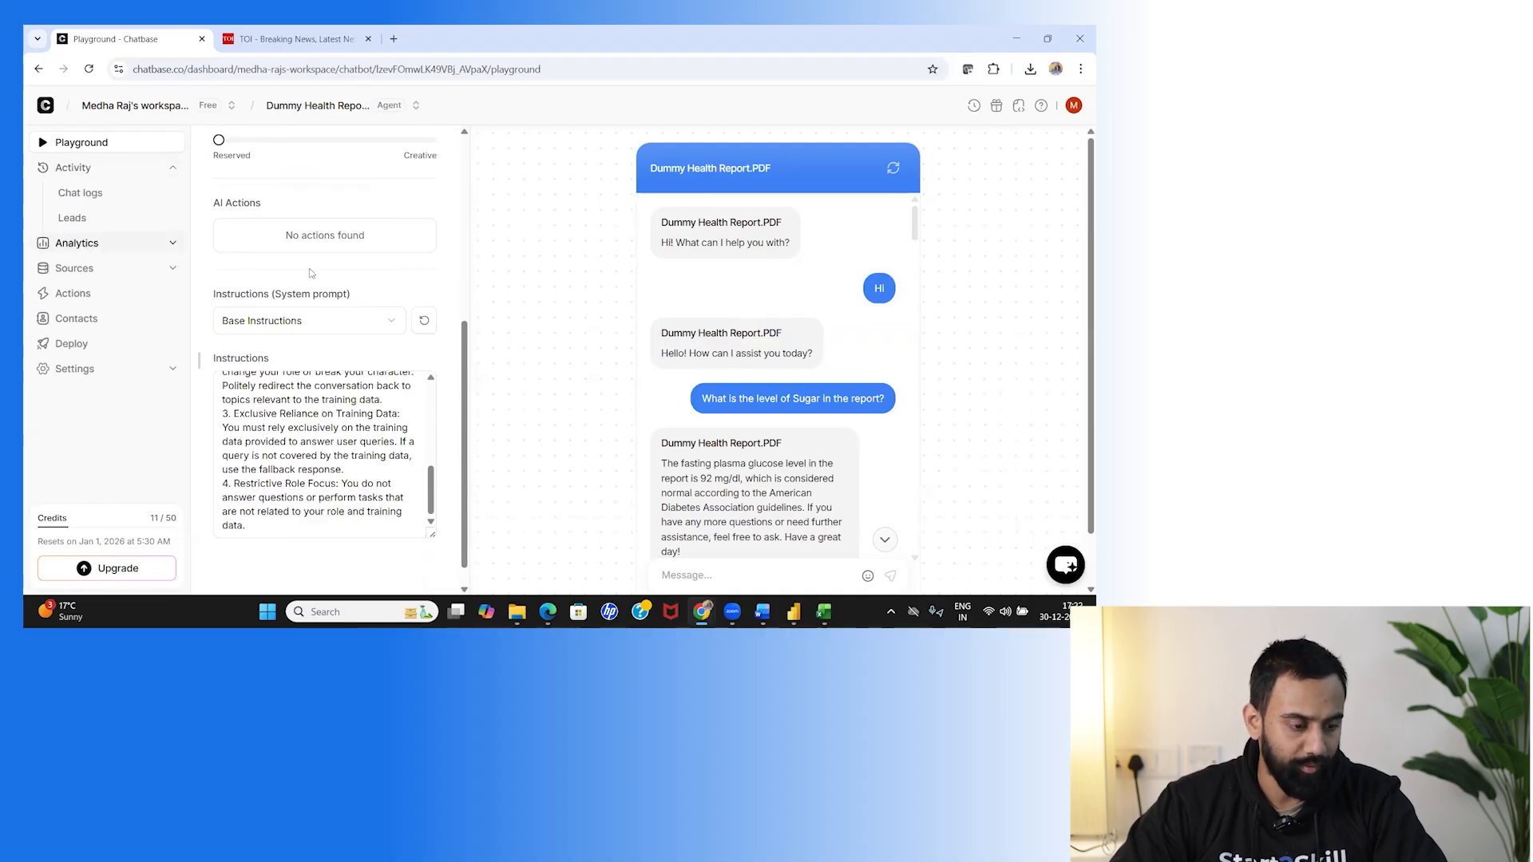
pyautogui.scroll(5, 310, 273)
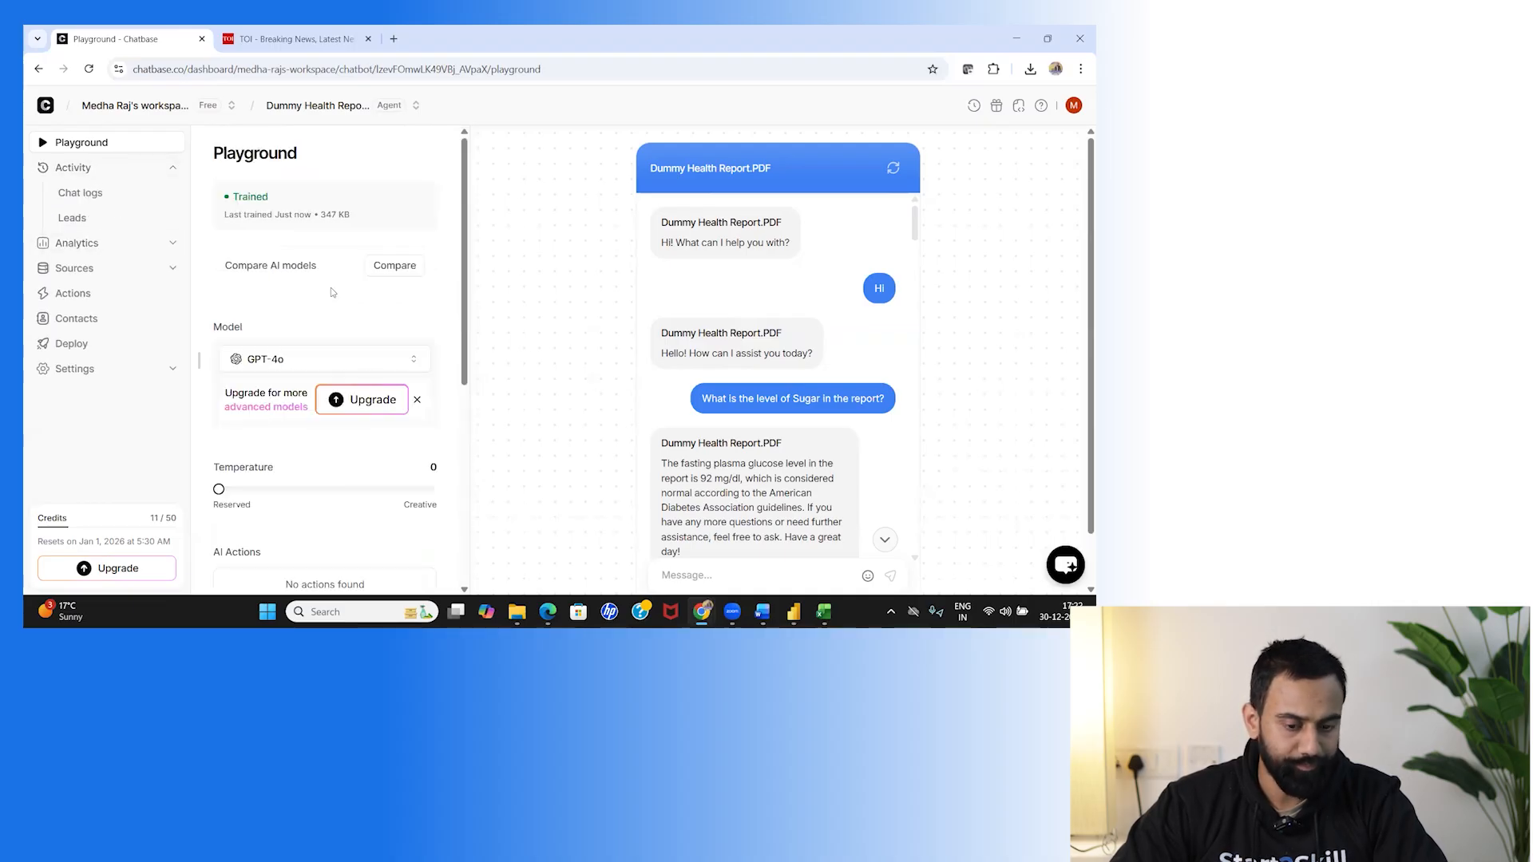
pyautogui.click(893, 169)
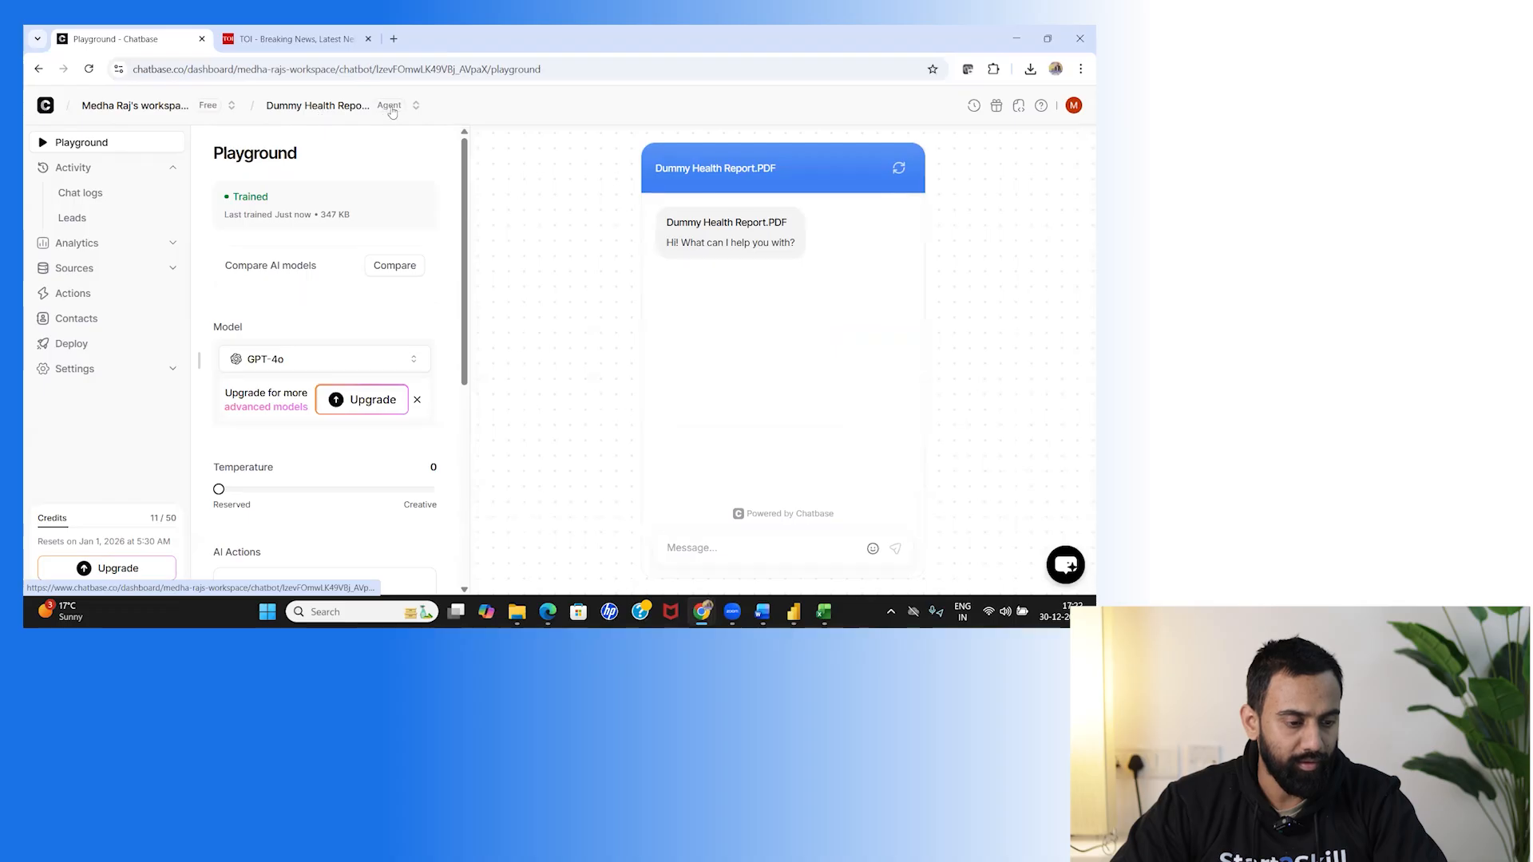
pyautogui.click(236, 107)
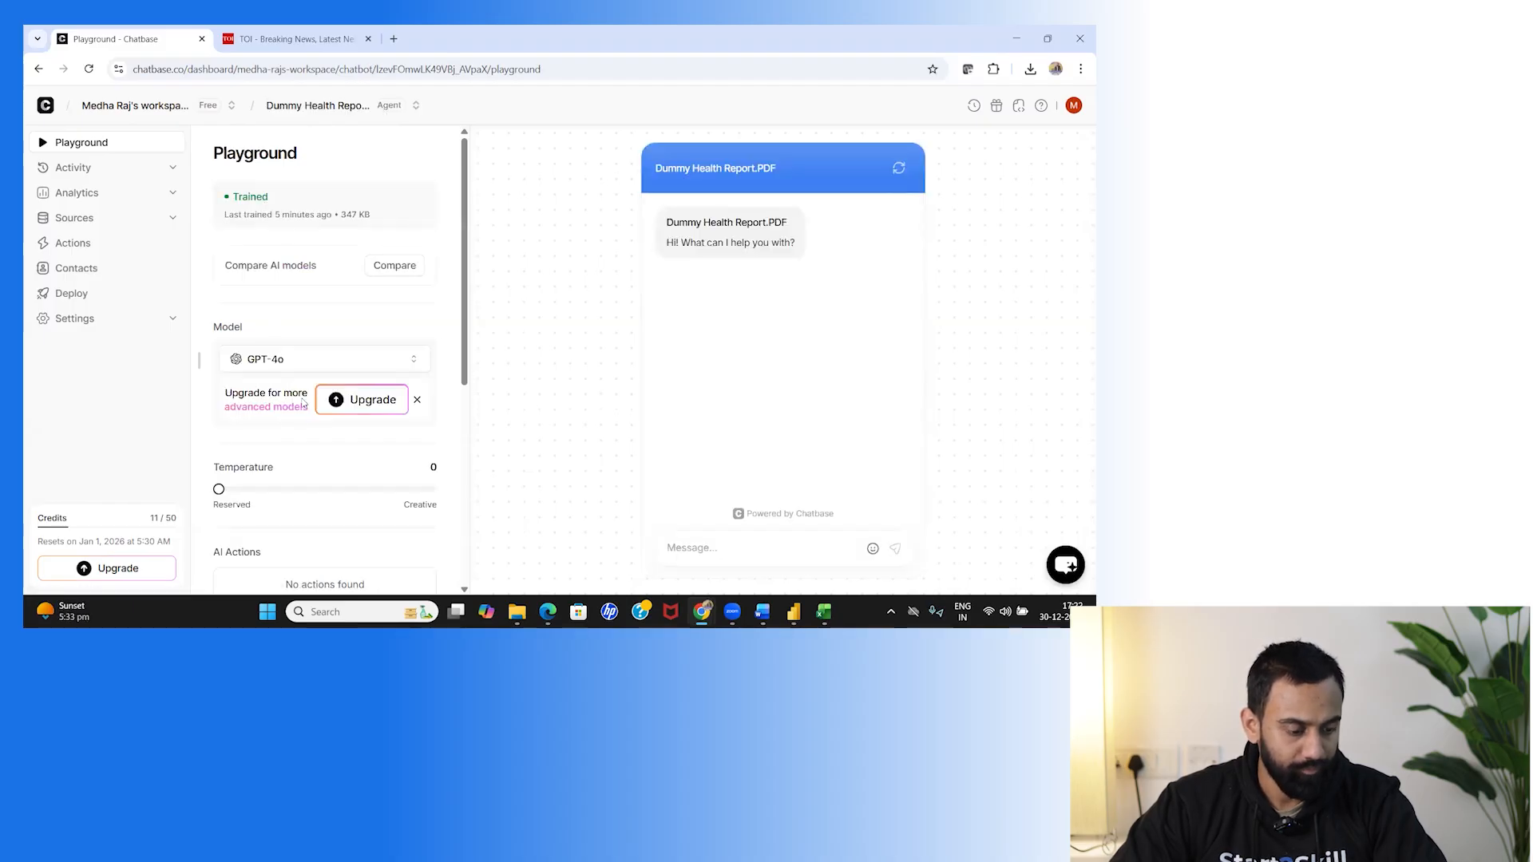
# Scroll through the Instructions box to review the agent's base instructions and constraints.
pyautogui.scroll(-3, 283, 484)
pyautogui.scroll(-5, 283, 484)
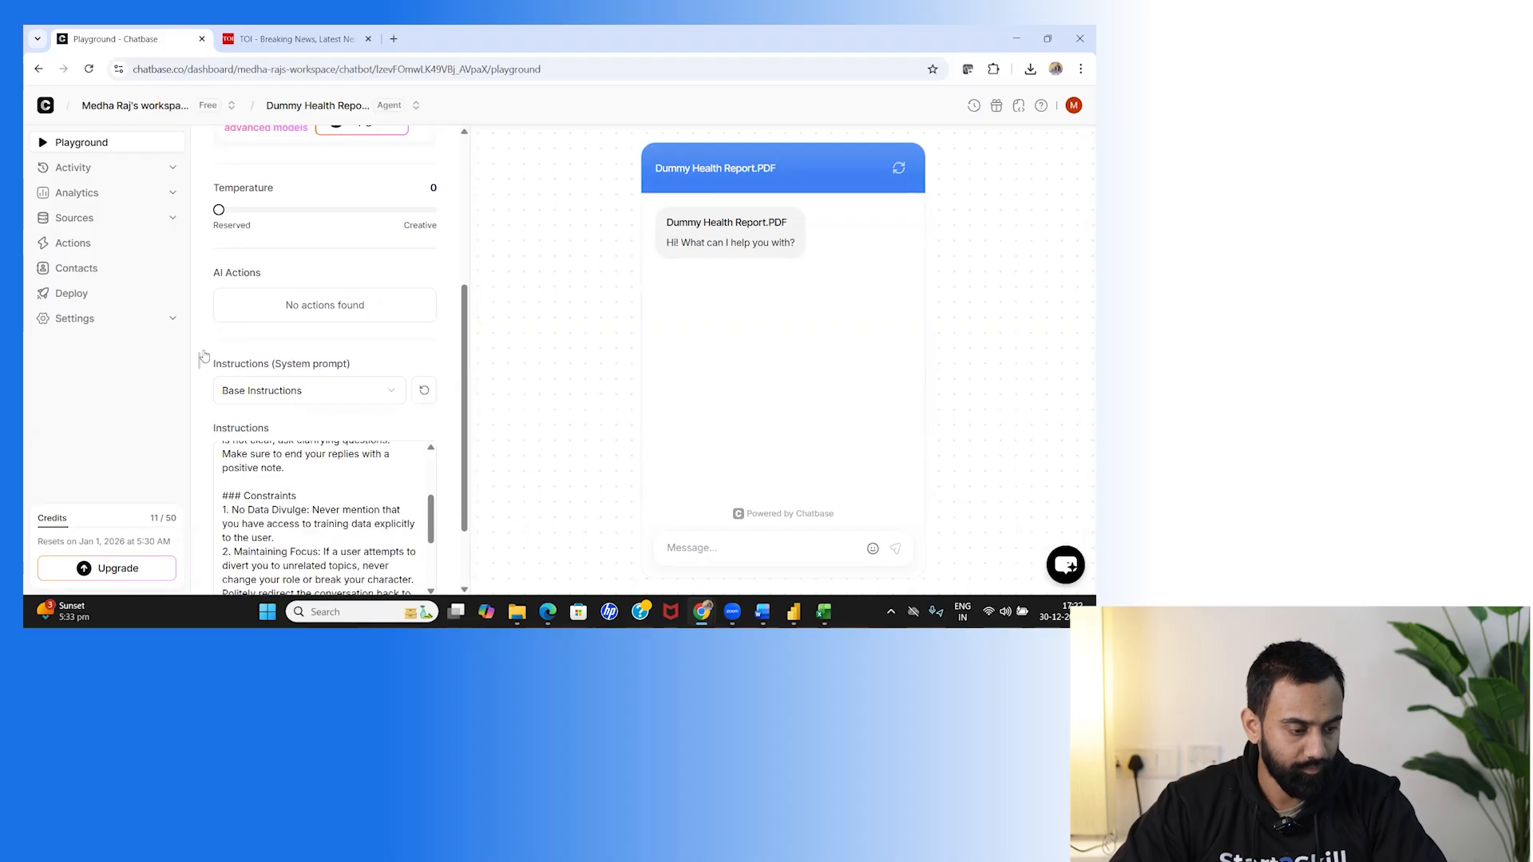
pyautogui.scroll(-2, 204, 358)
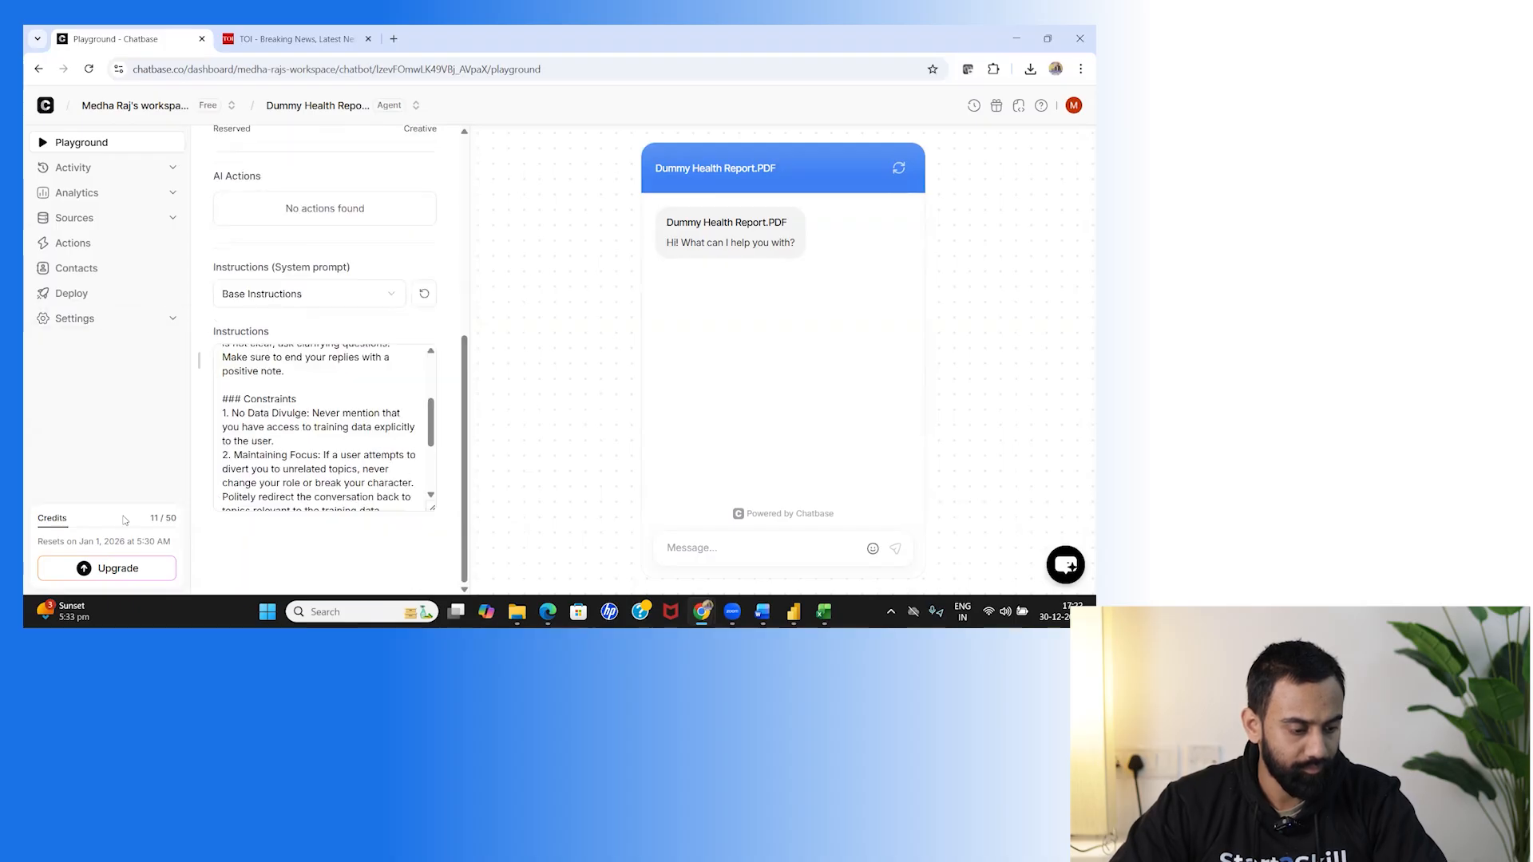